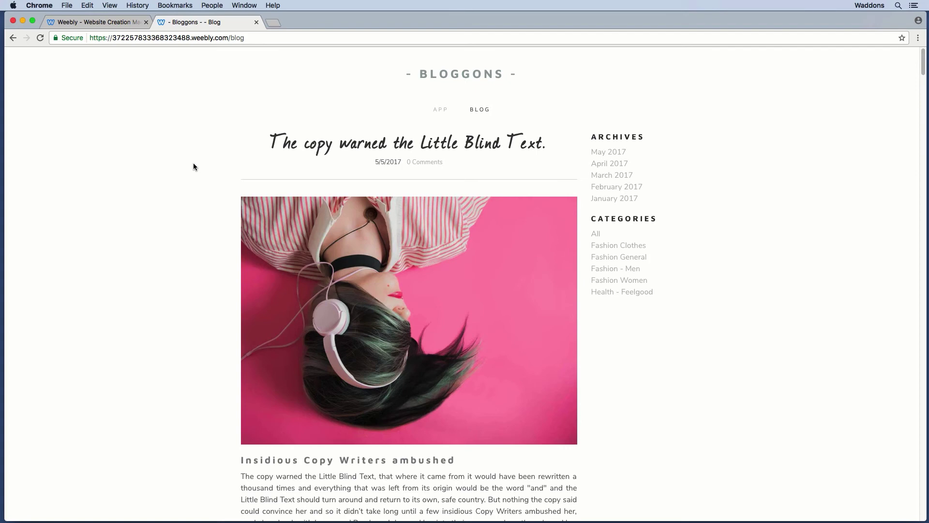
- Place the Bloggons Cards element under Our Recent Blog Posts, then switch to the live blog tab
click(88, 27)
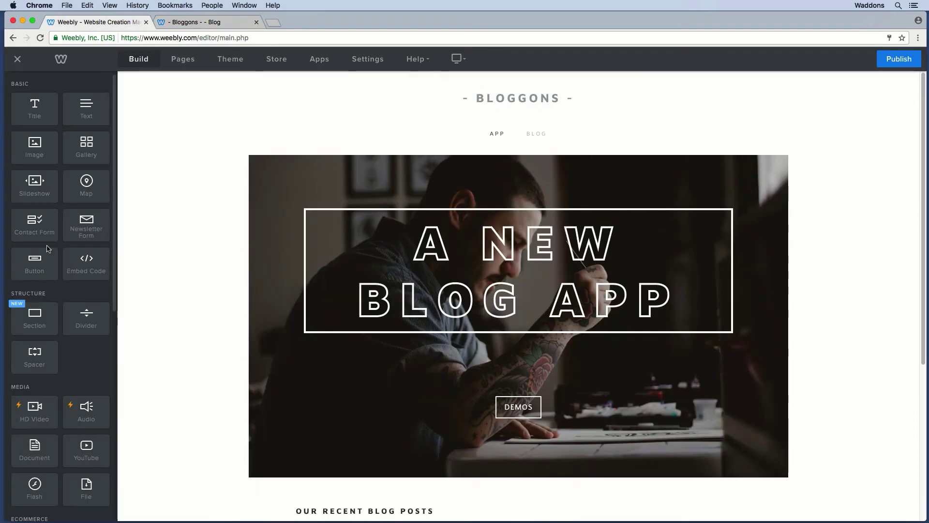
scroll(49, 246, down, 10)
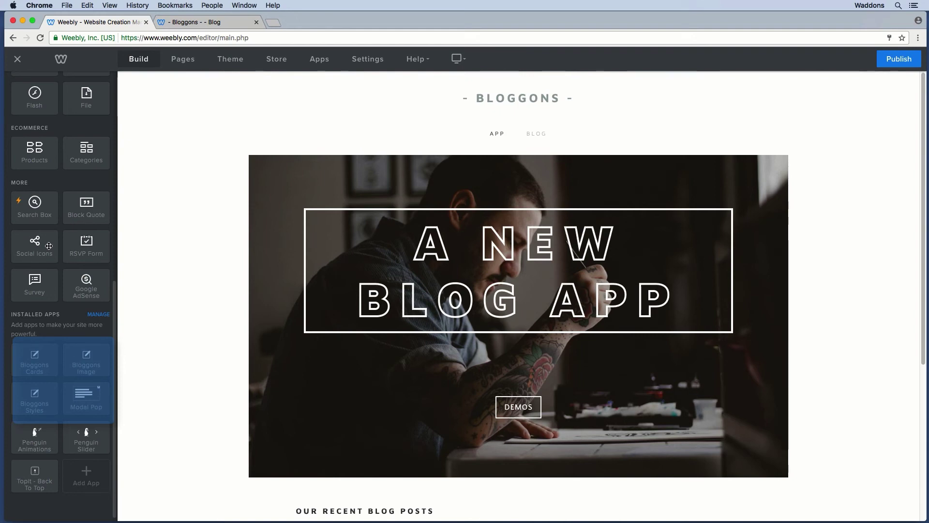
scroll(205, 288, down, 3)
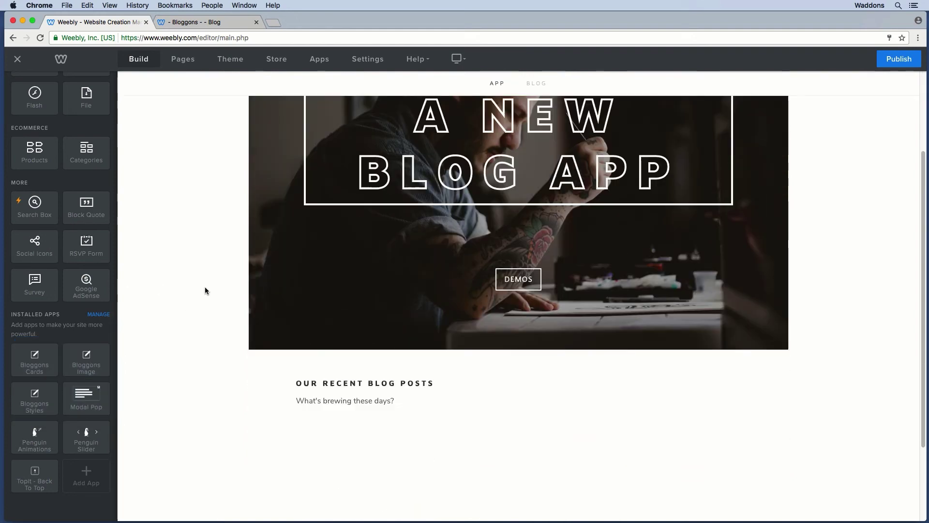
drag(28, 353, 266, 383)
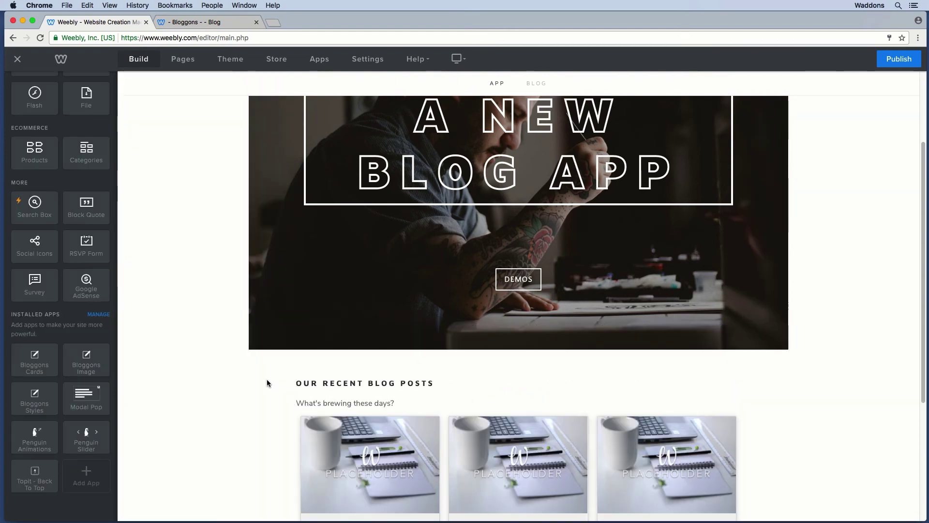
scroll(266, 379, down, 4)
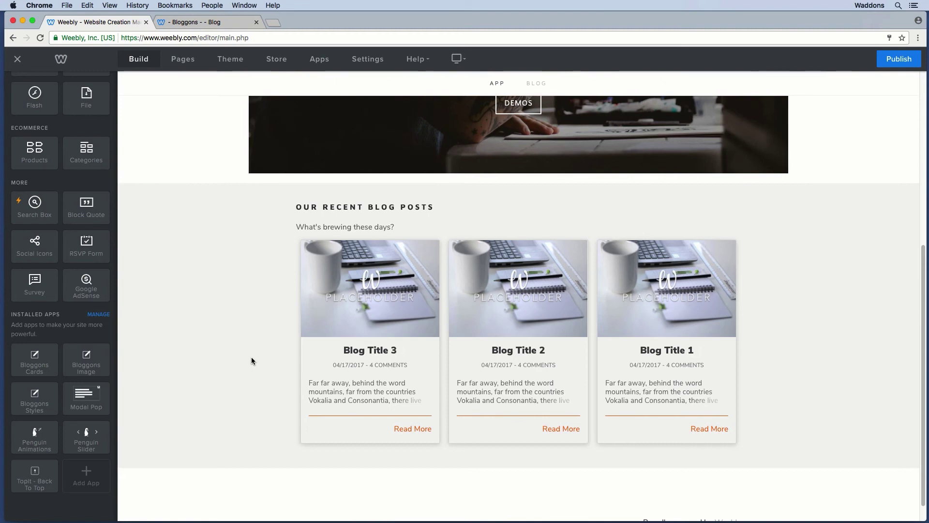
key(ctrl+Tab)
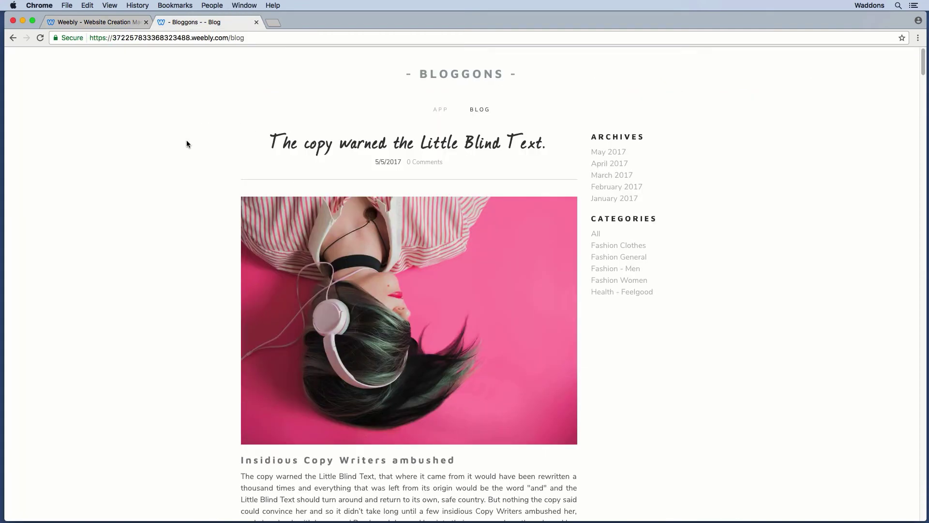
- Paste the live blog's address into the Bloggons Cards URL field and publish the site
click(209, 42)
key(cmd+c)
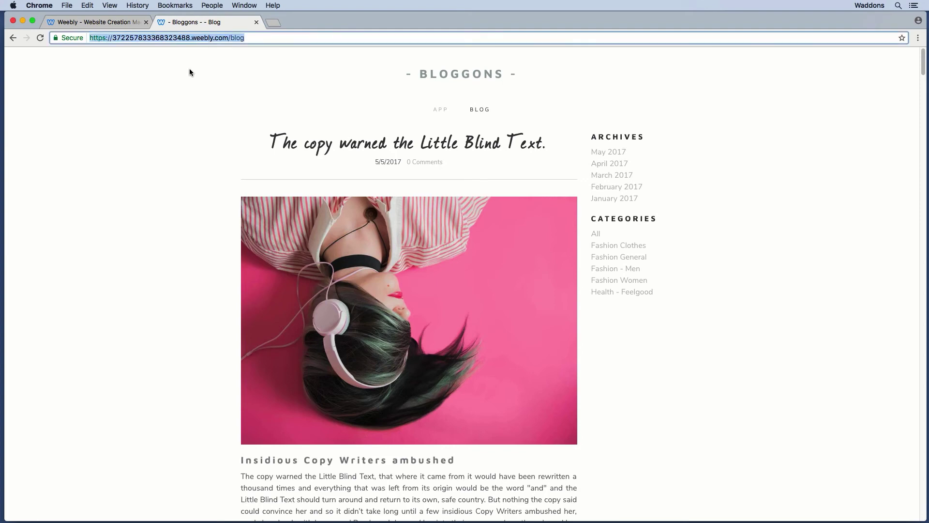
click(120, 23)
click(484, 315)
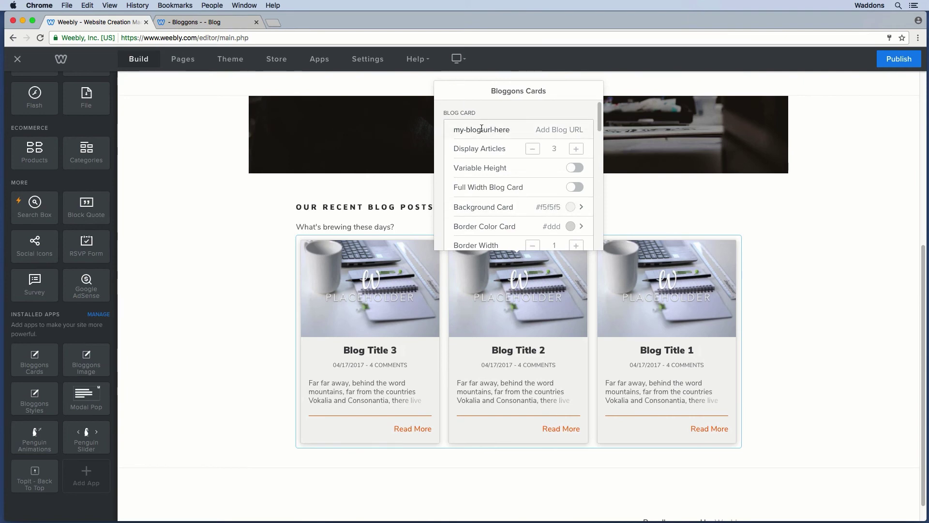
triple_click(480, 129)
key(cmd+v)
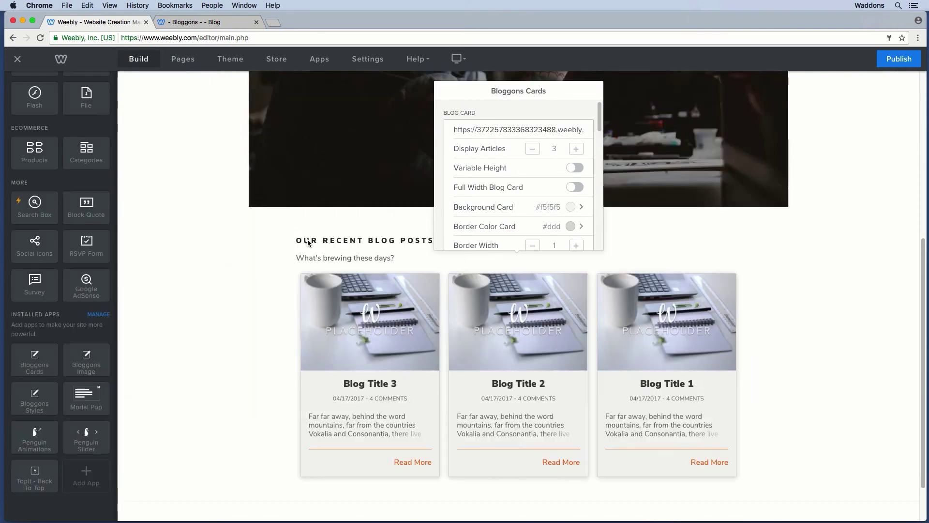
click(888, 222)
click(899, 59)
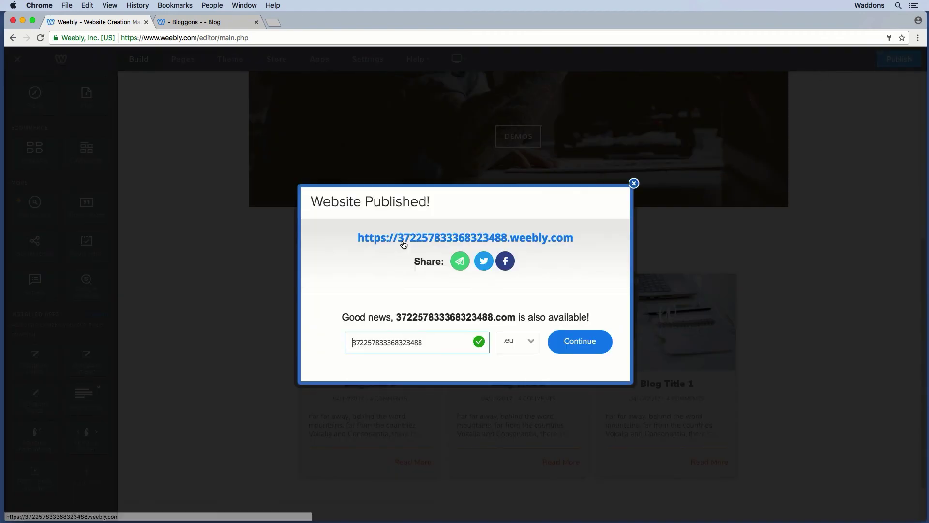
- Open the published site, read the first post in full, and select its web address
click(402, 239)
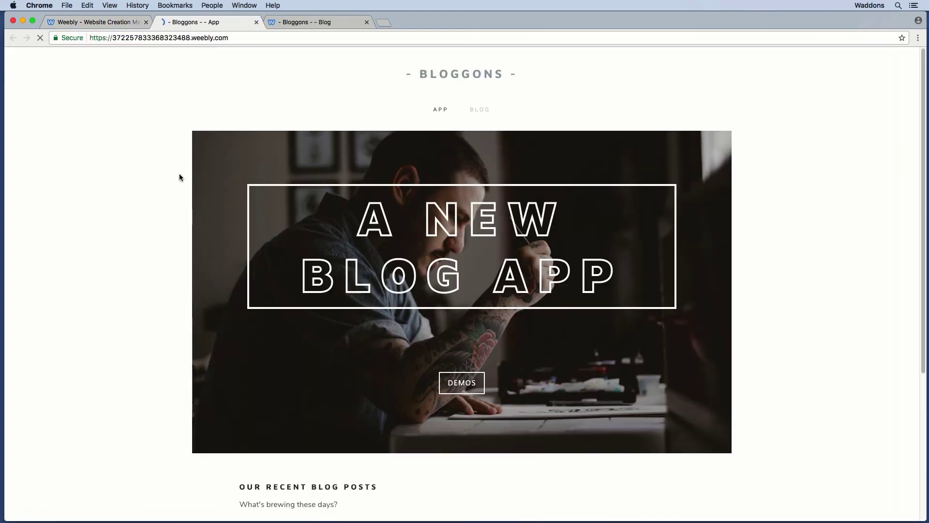
scroll(176, 194, down, 5)
scroll(175, 196, down, 1)
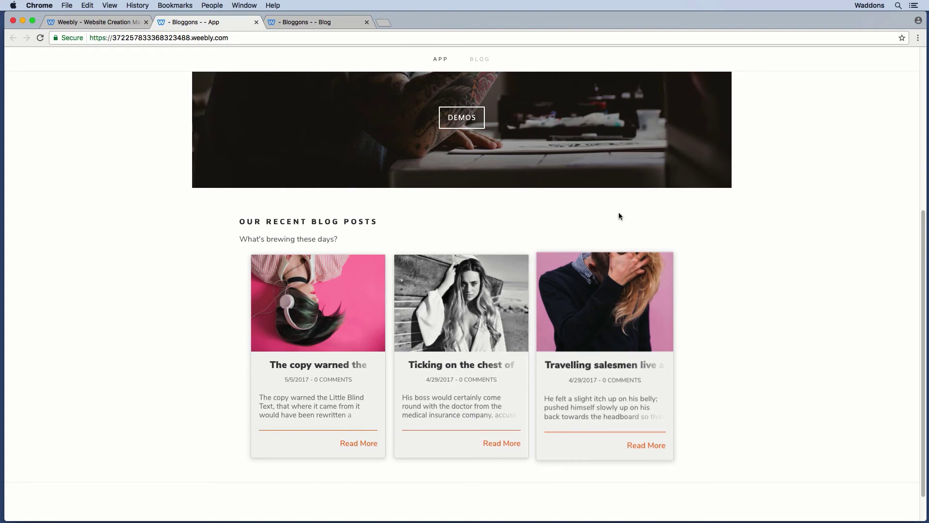
click(349, 446)
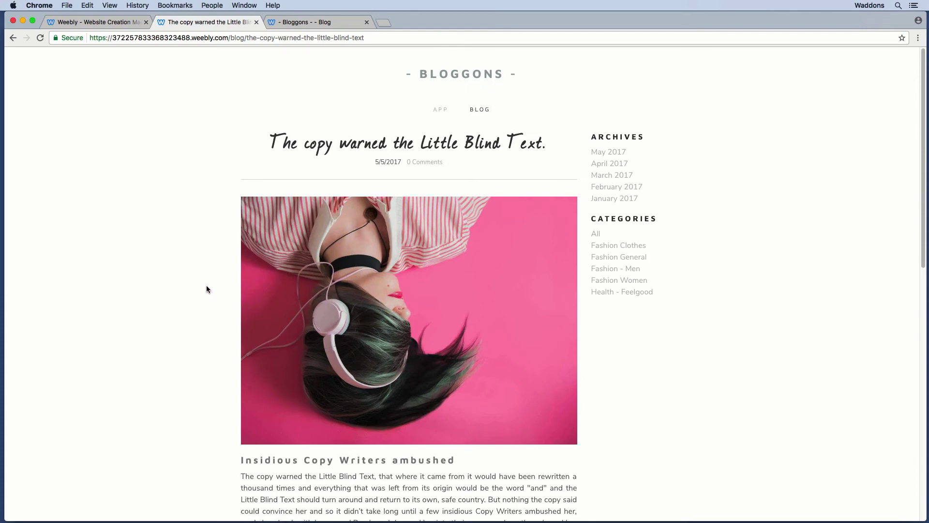
key(super+l)
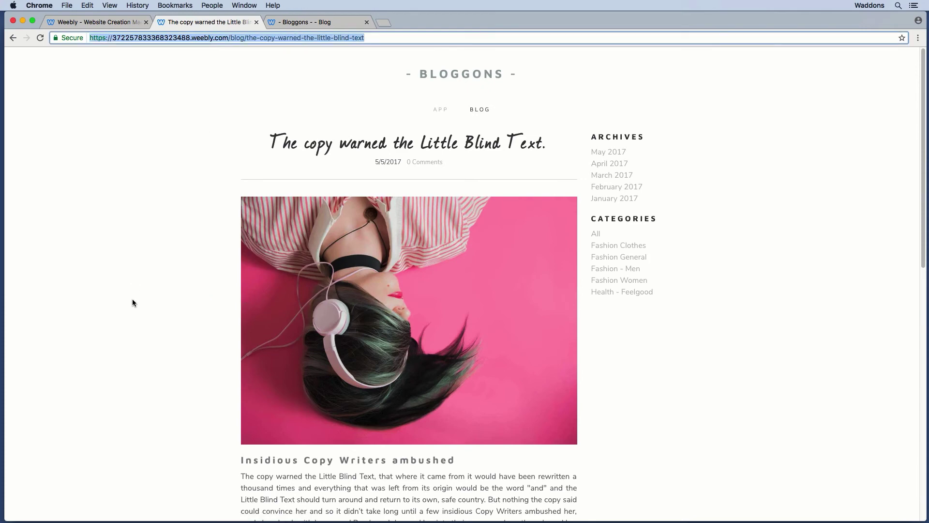
scroll(132, 300, down, 4)
scroll(132, 300, up, 3)
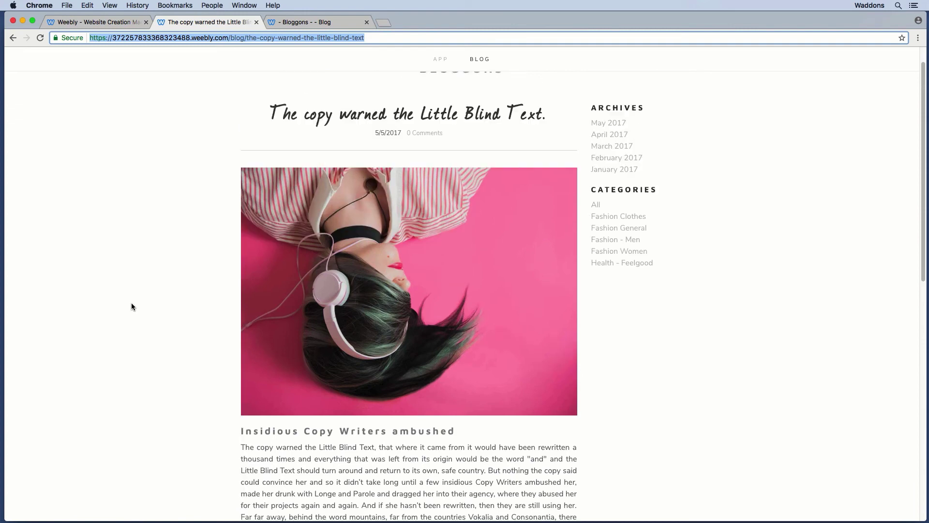
scroll(132, 306, up, 1)
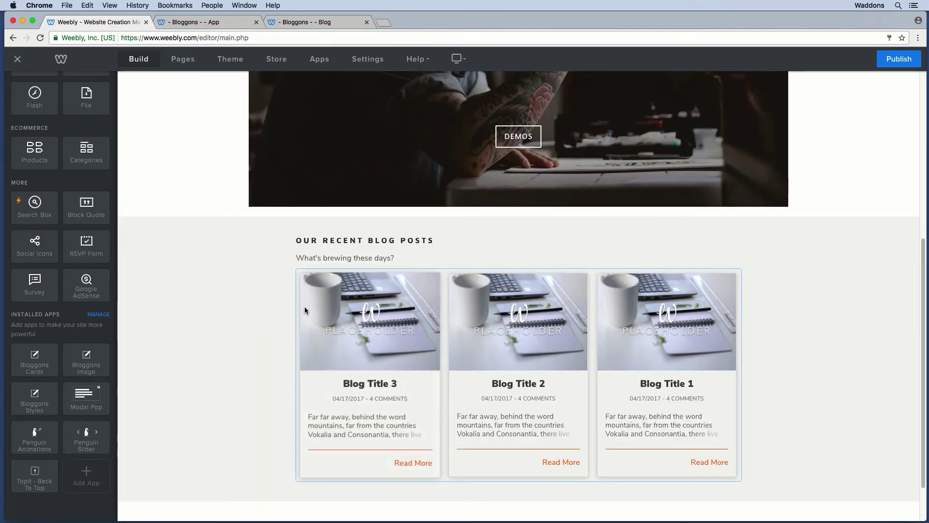
- Reopen the Bloggons Cards settings showing the blog address and 3 display articles
click(304, 310)
scroll(523, 217, down, 2)
scroll(523, 217, up, 4)
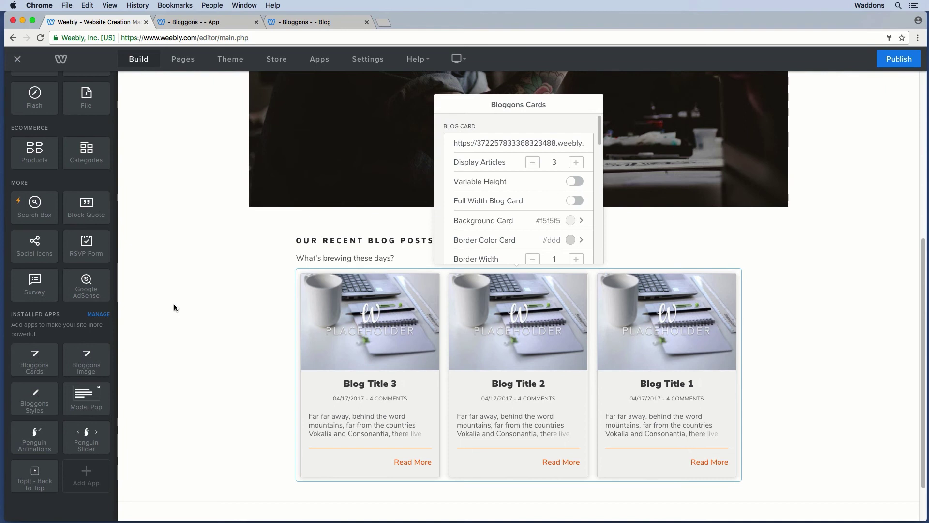
- Go to the blog settings and find the Posts per page option
click(367, 60)
click(54, 232)
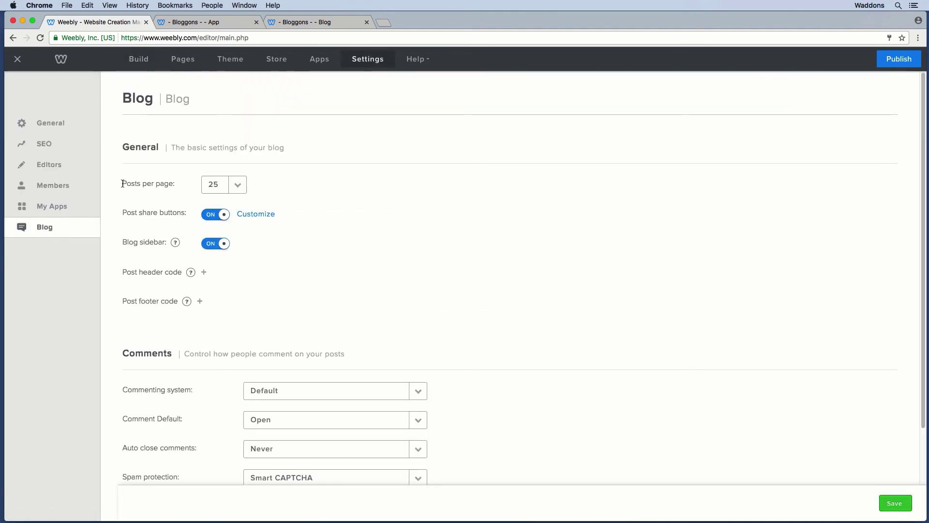
drag(122, 185, 174, 185)
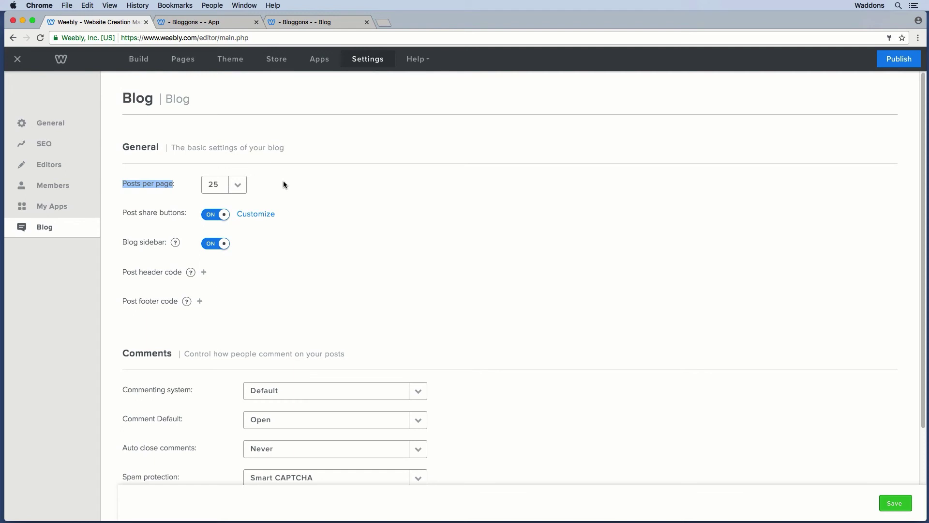
- Try Posts per page values 1 and 3, then set it back to 25 and save
click(237, 189)
scroll(220, 220, up, 5)
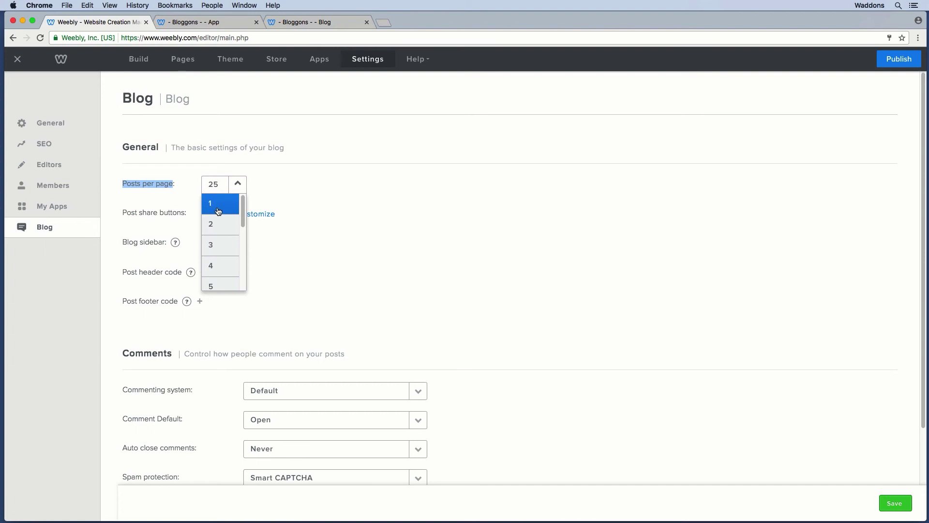
click(216, 200)
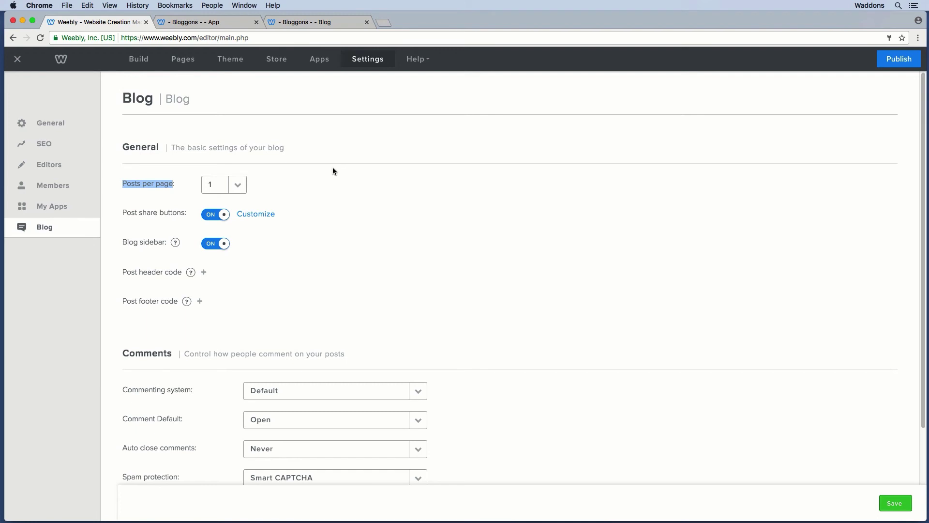
click(243, 186)
click(218, 242)
click(233, 187)
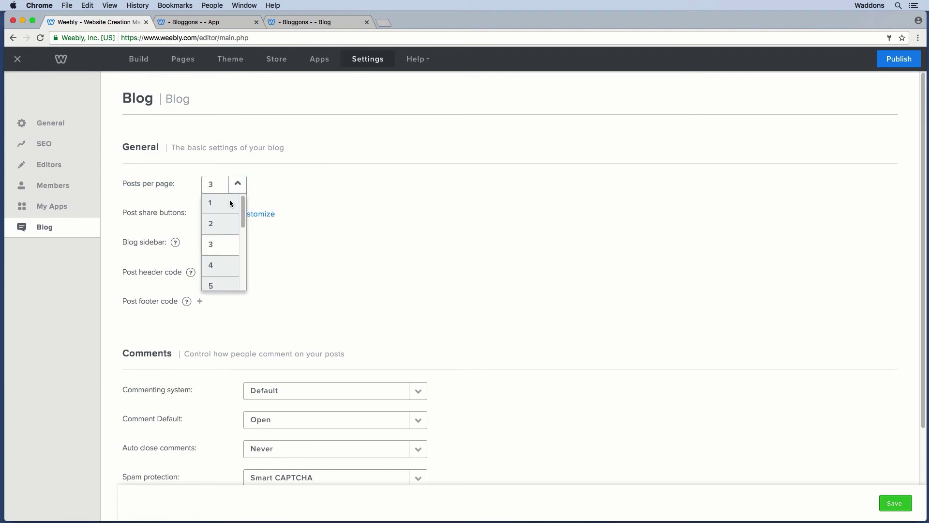
scroll(228, 228, down, 5)
click(216, 172)
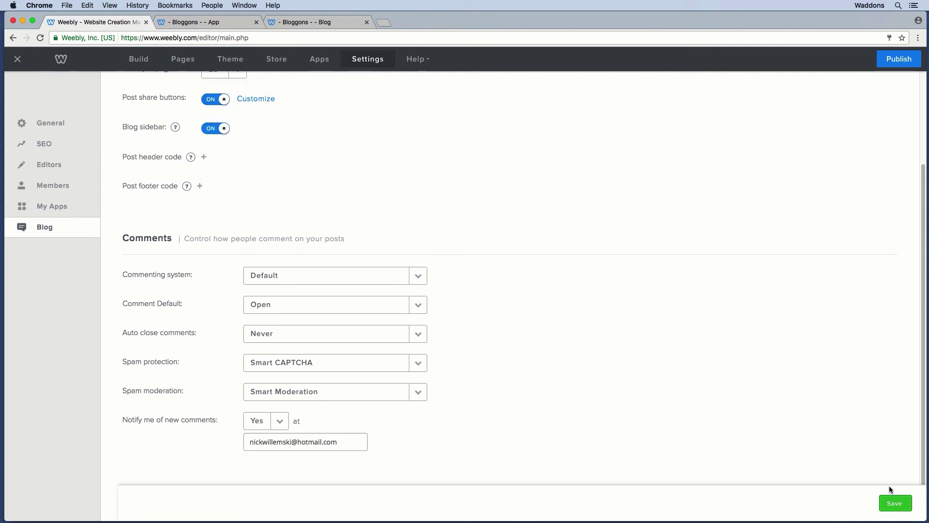
click(894, 503)
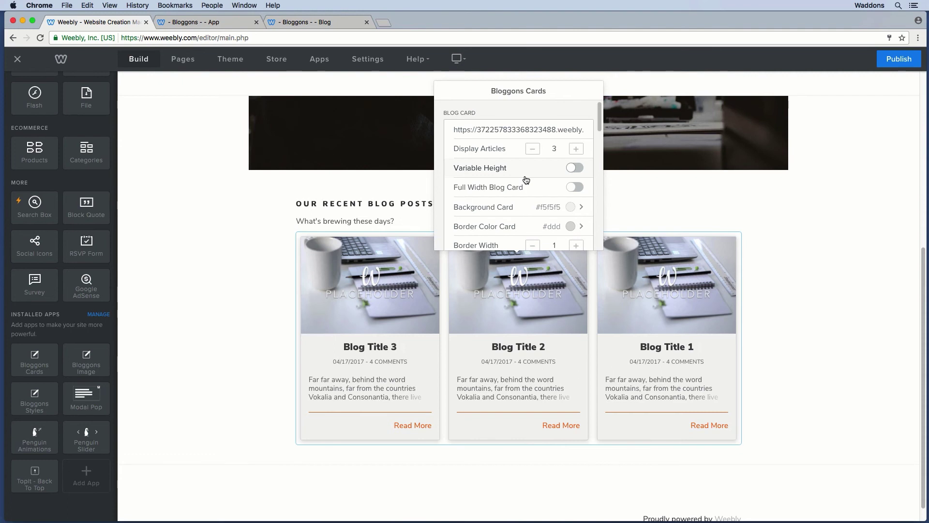
- Raise Display Articles to 12 and republish the site
click(576, 149)
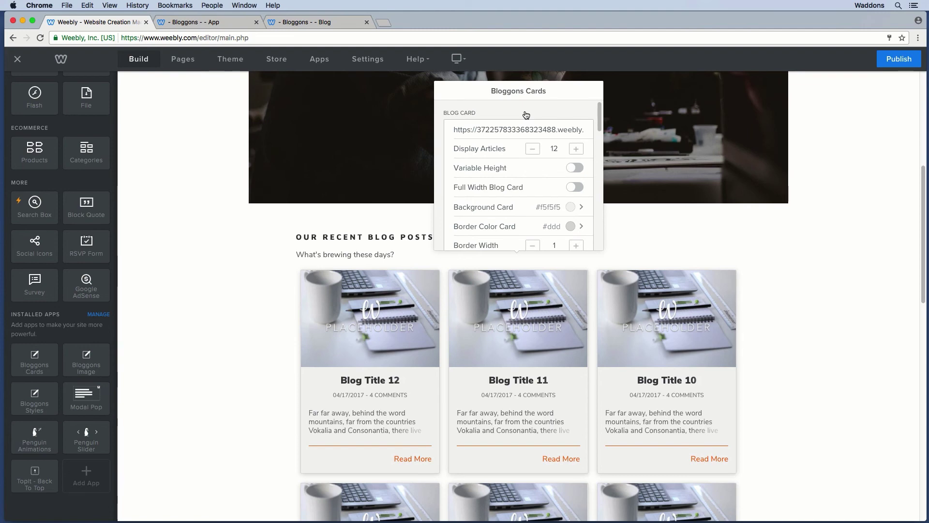
click(854, 206)
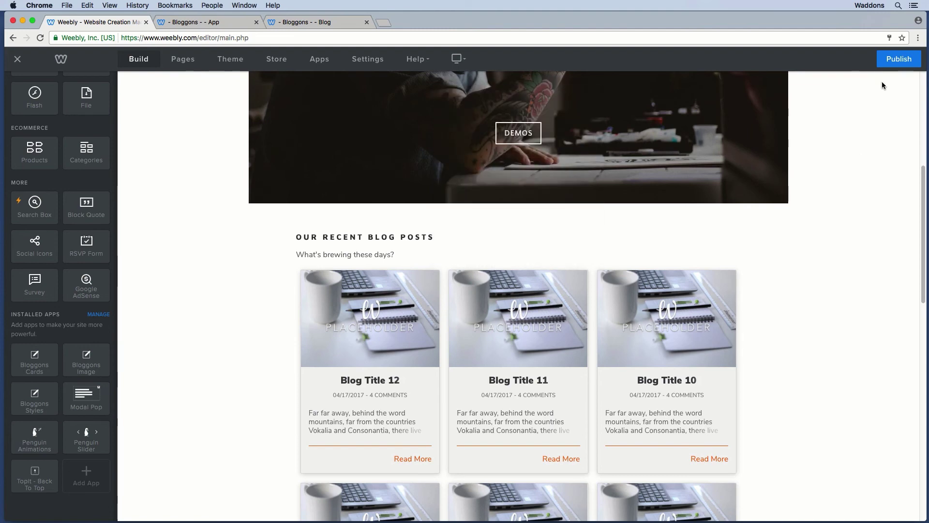
click(899, 59)
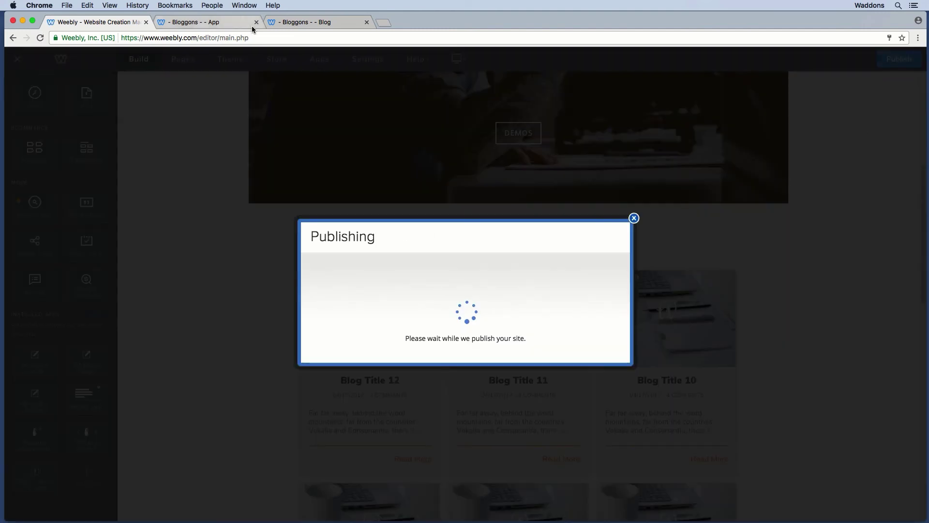
- Check the twelve post cards on the live site, then dismiss the Website Published notice
click(203, 26)
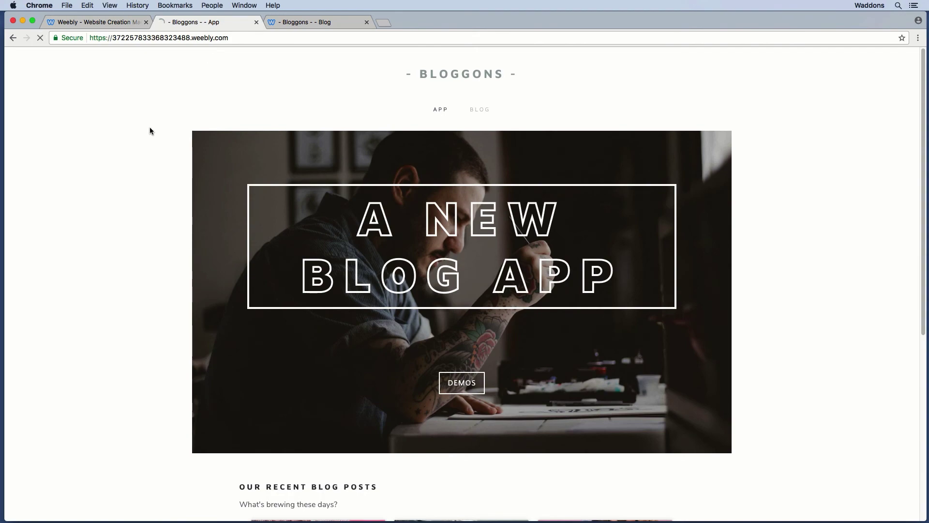
scroll(140, 137, down, 8)
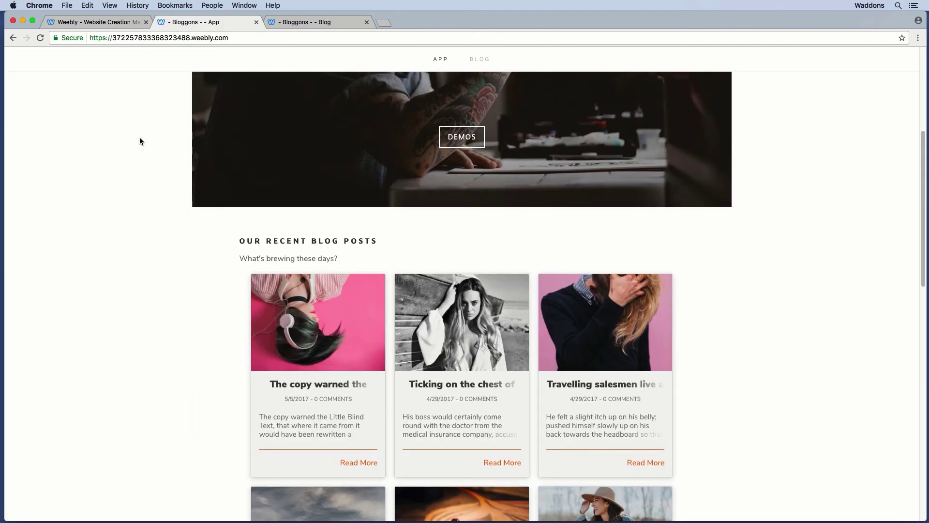
scroll(140, 141, down, 1)
scroll(139, 141, up, 4)
scroll(139, 141, down, 6)
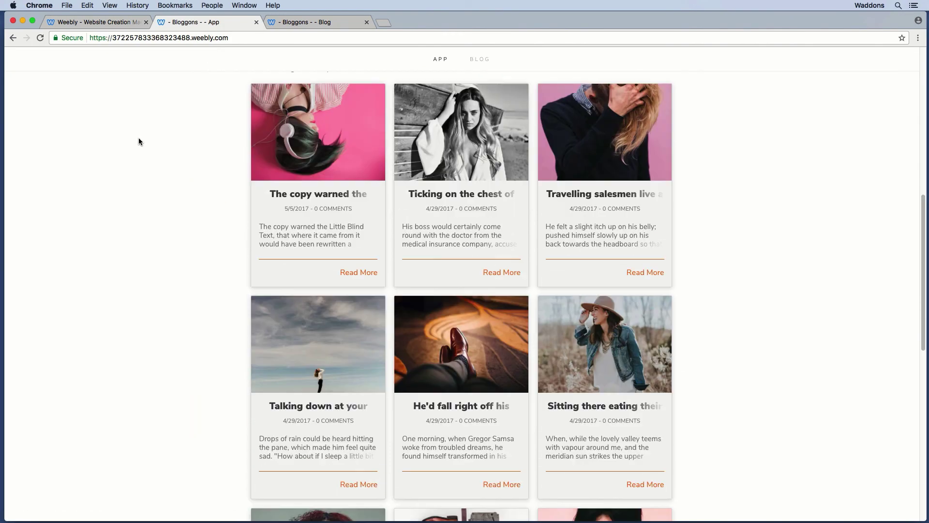
scroll(138, 141, down, 8)
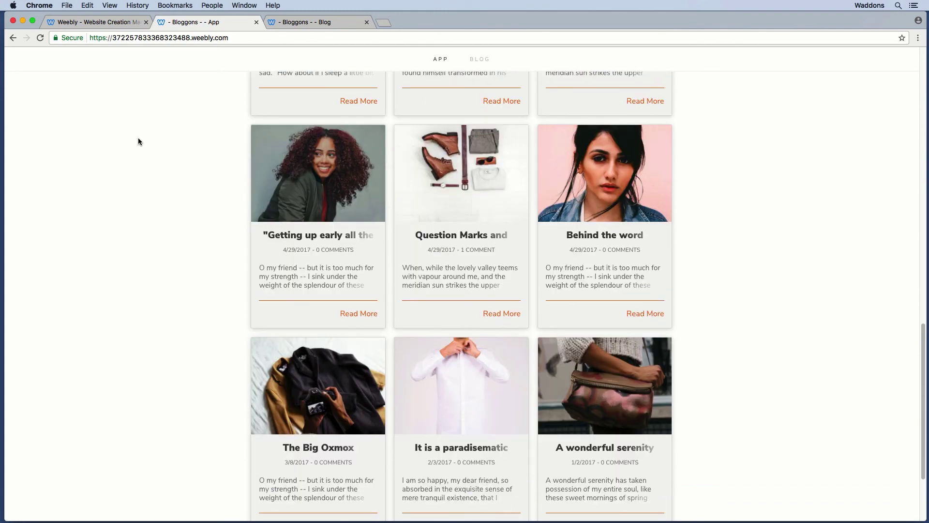
scroll(138, 141, up, 5)
click(102, 21)
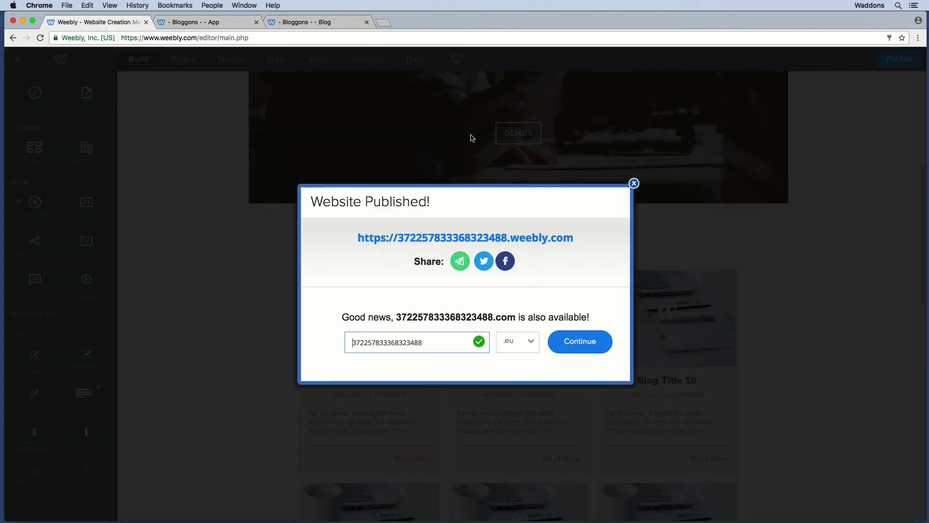
click(633, 183)
- Turn on Variable Height for the blog cards and publish the site
click(517, 319)
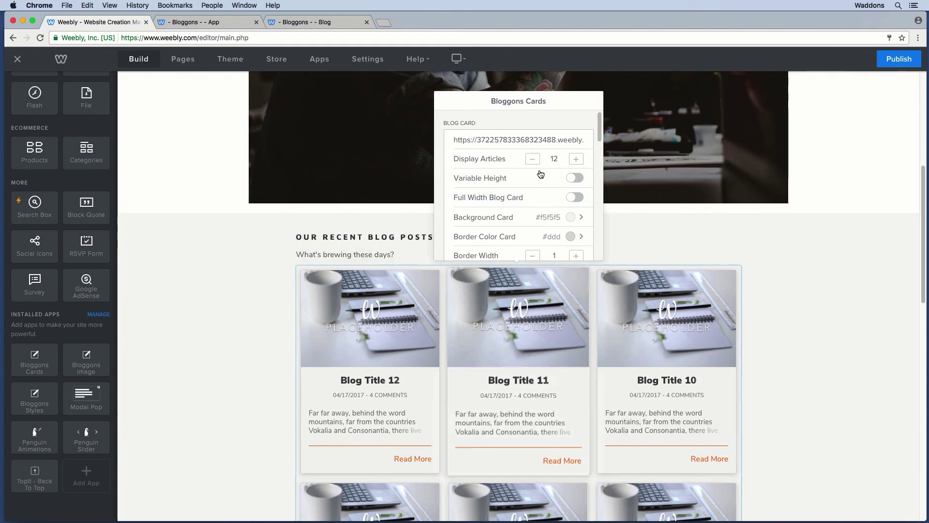
scroll(541, 180, down, 3)
scroll(541, 180, up, 3)
click(575, 178)
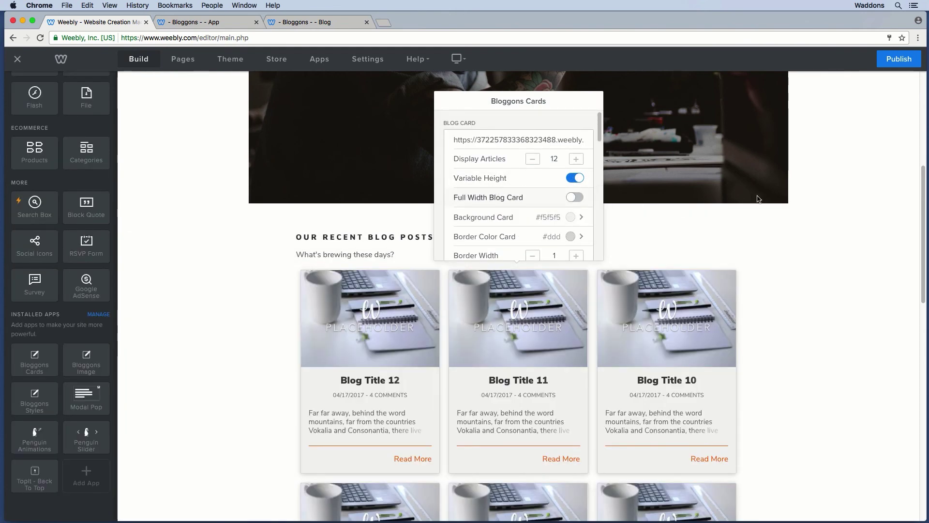
click(898, 59)
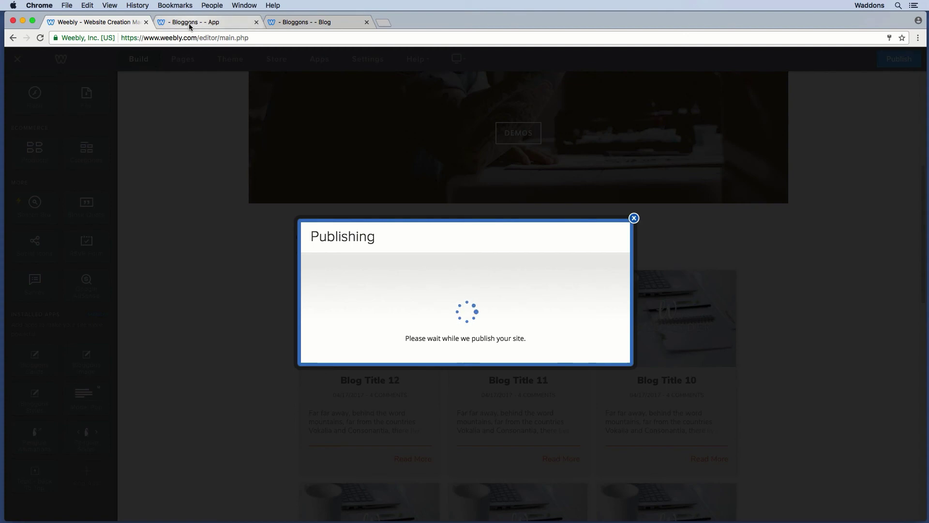
- Reload the live App page and browse the staggered grid of post cards
click(192, 25)
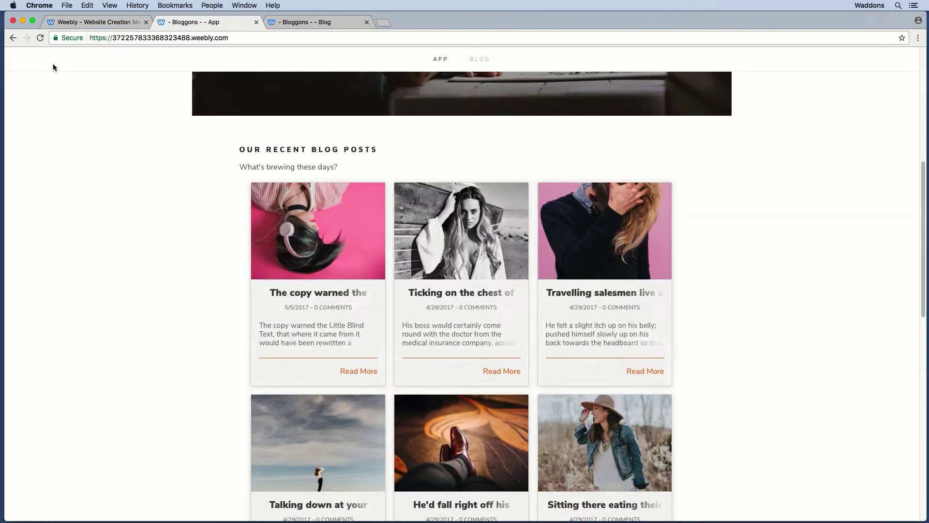
click(41, 39)
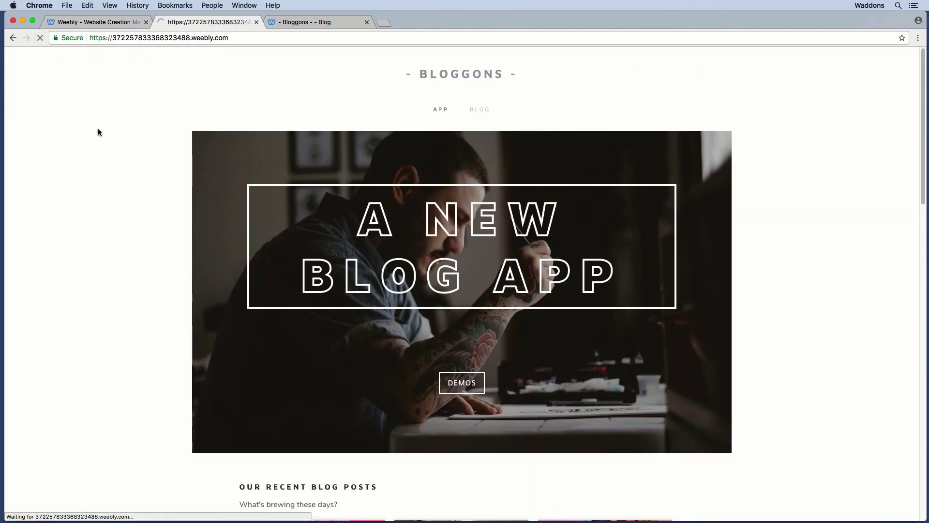
scroll(126, 151, down, 3)
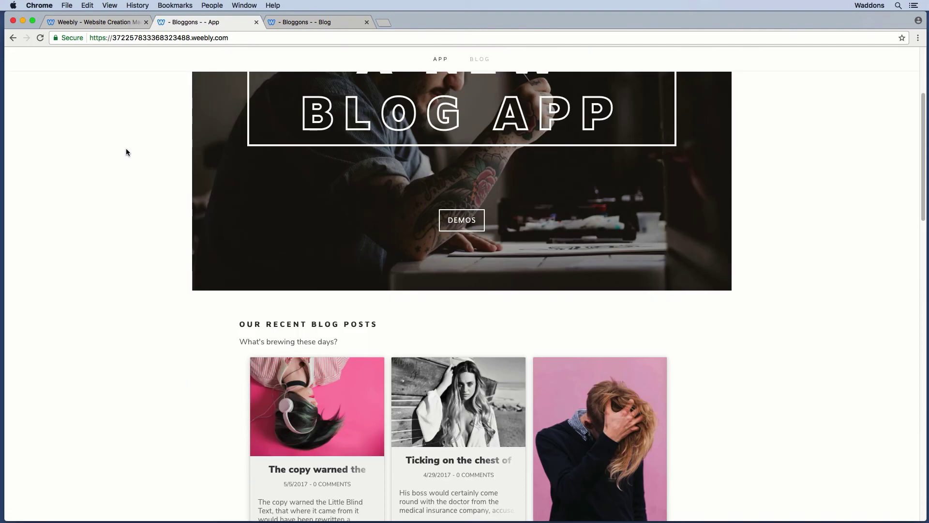
scroll(126, 151, down, 4)
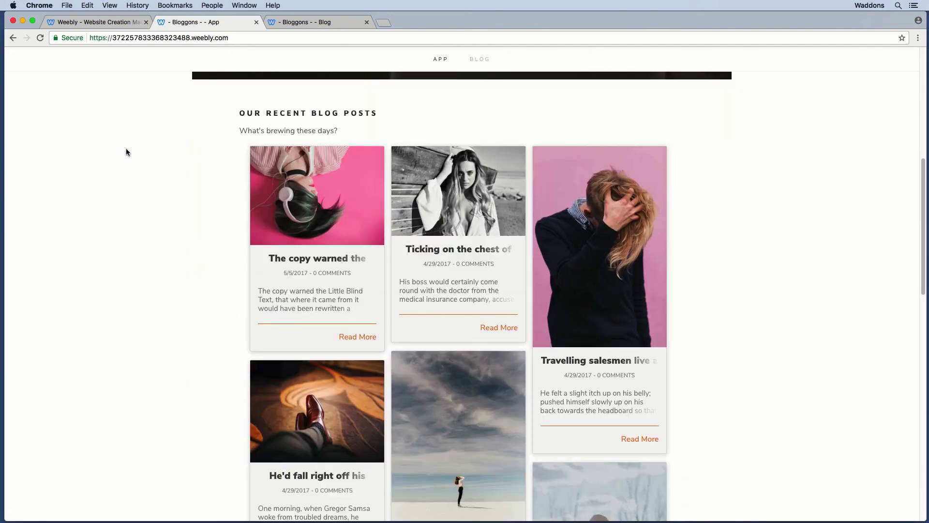
scroll(125, 151, down, 1)
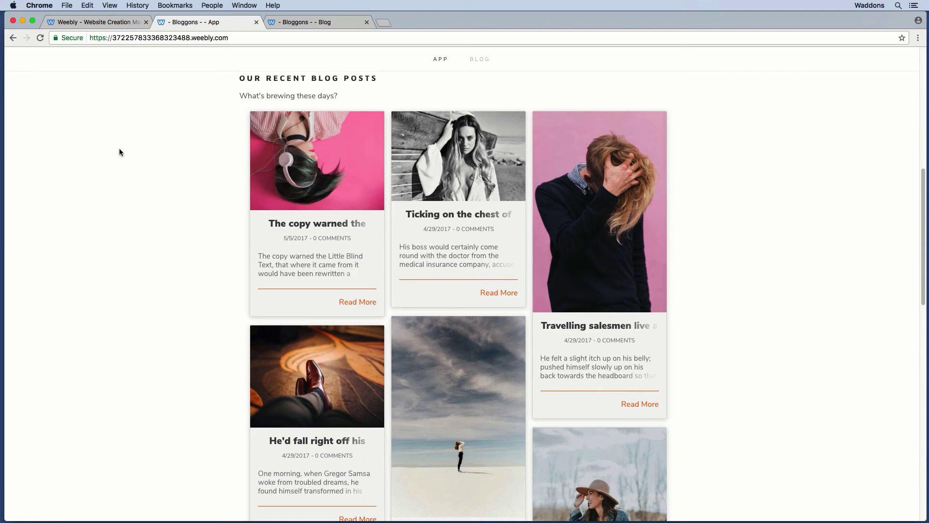
scroll(154, 209, down, 3)
scroll(153, 212, down, 8)
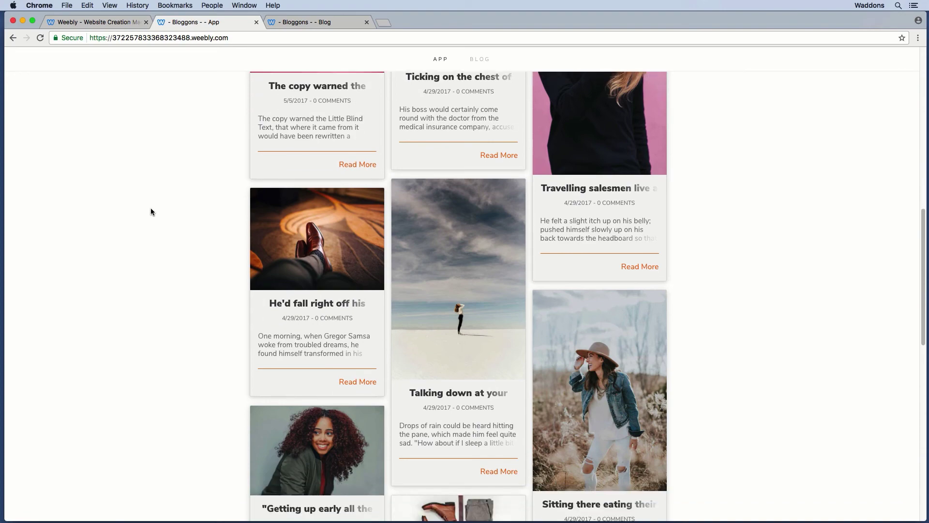
scroll(152, 212, down, 4)
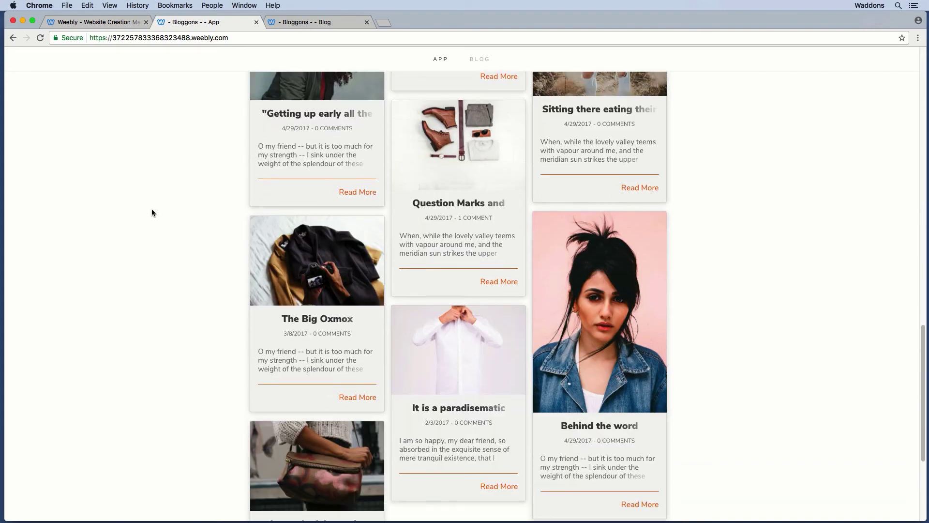
scroll(153, 213, up, 9)
scroll(153, 213, up, 5)
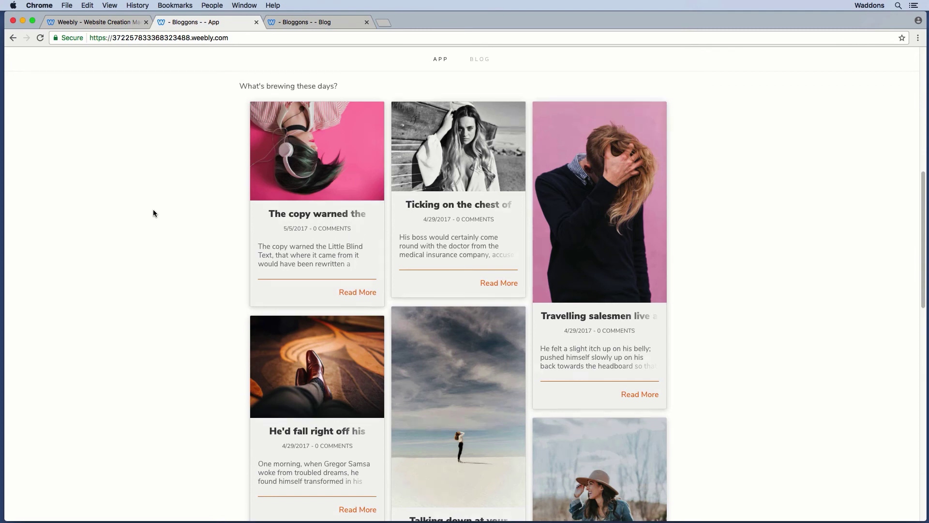
scroll(153, 213, up, 4)
- Back in the editor, dismiss the publish confirmation and reopen the Bloggons Cards settings
click(131, 22)
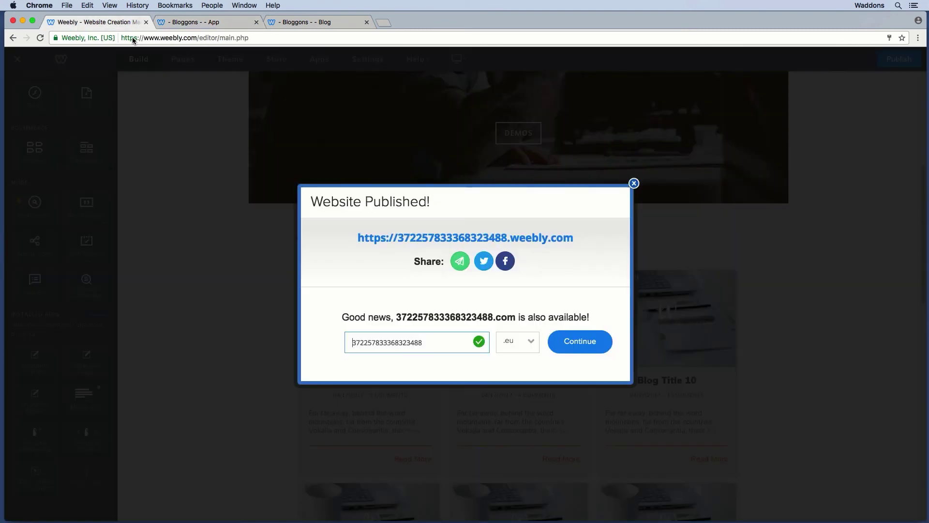
click(634, 183)
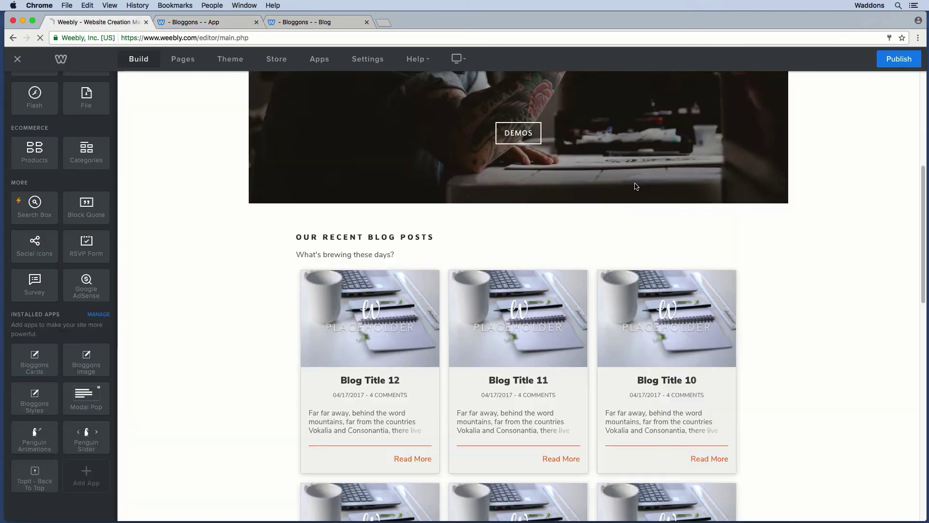
click(636, 296)
- Hide preview images, turn off the hover zoom effect, and make the blog cards full width
scroll(528, 194, down, 5)
scroll(527, 196, up, 3)
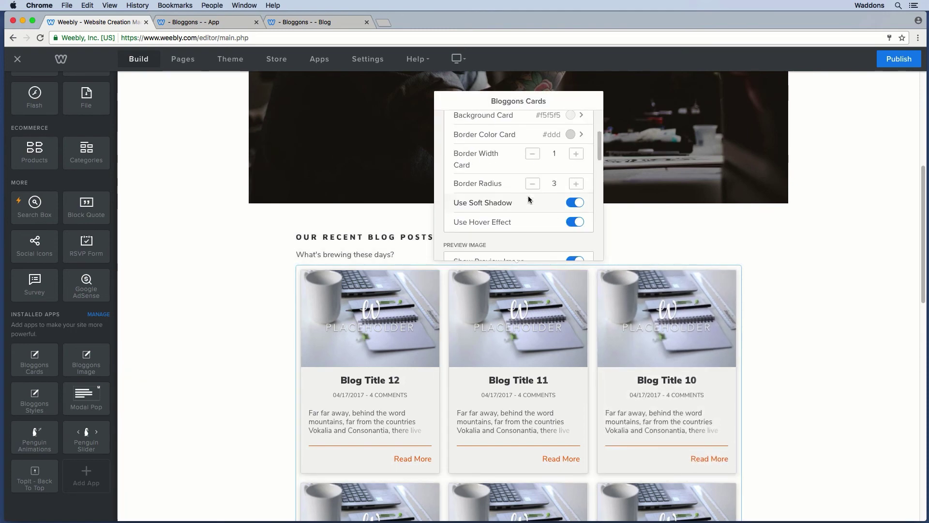
scroll(527, 196, down, 2)
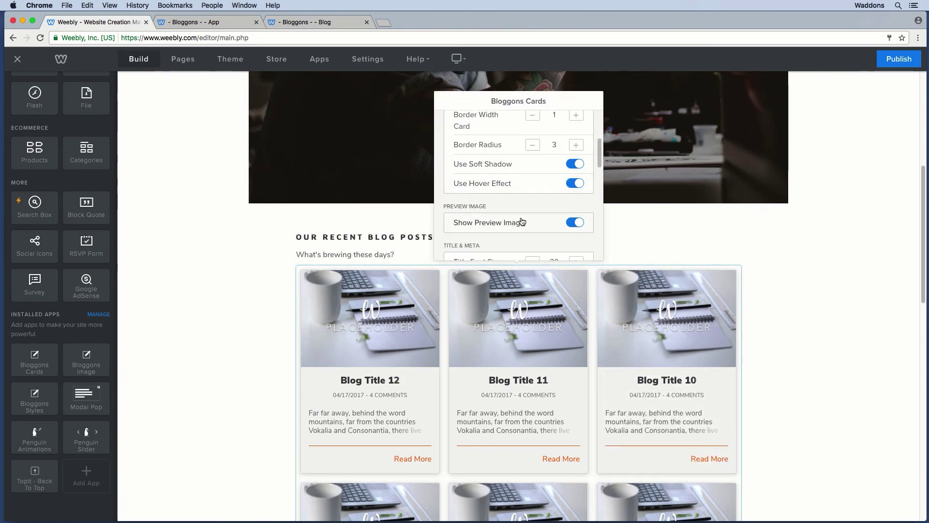
click(523, 222)
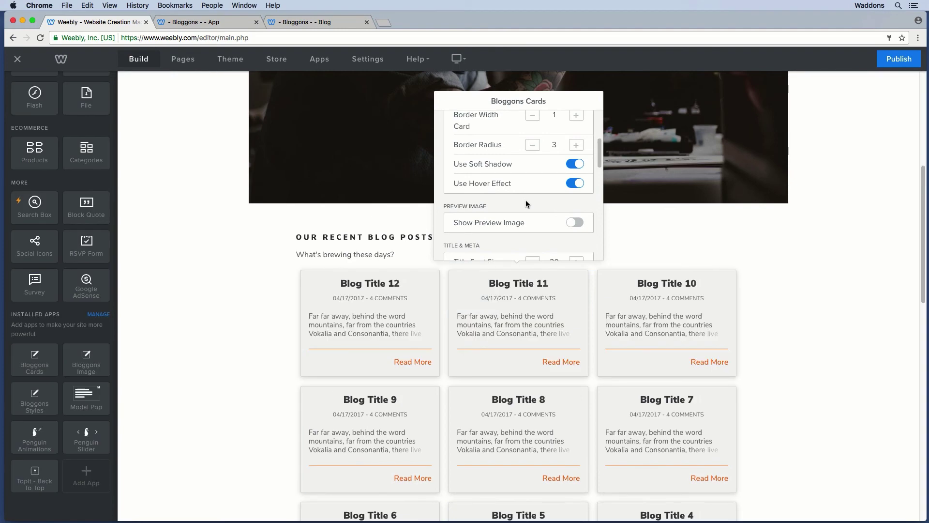
scroll(526, 204, down, 1)
scroll(527, 203, down, 4)
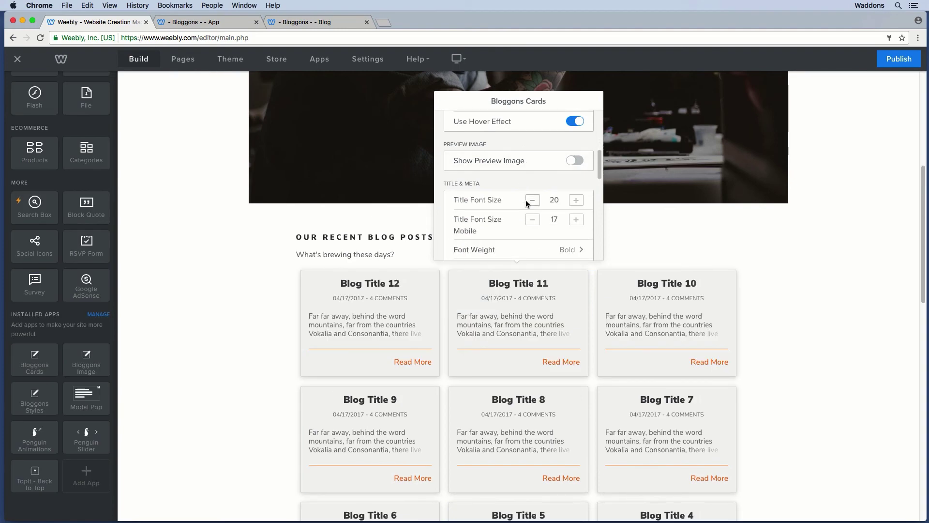
scroll(526, 204, up, 4)
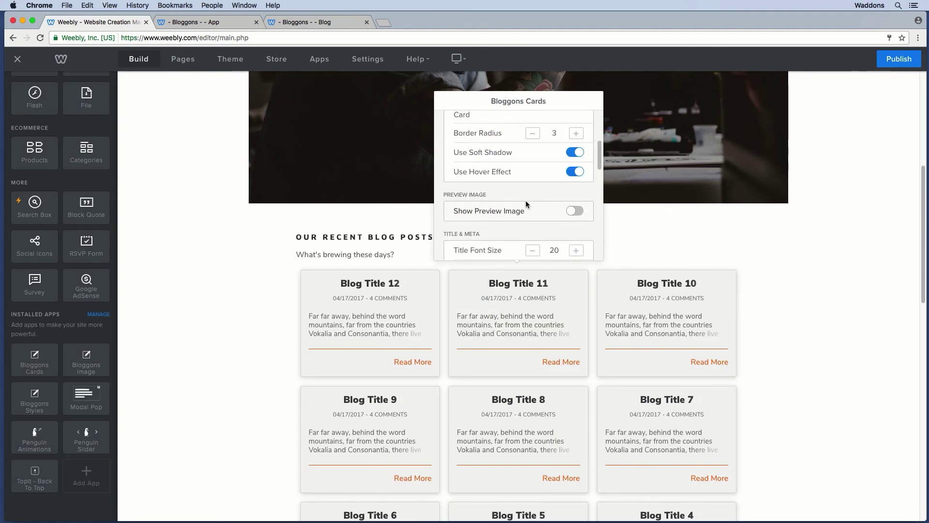
scroll(527, 205, up, 1)
click(525, 204)
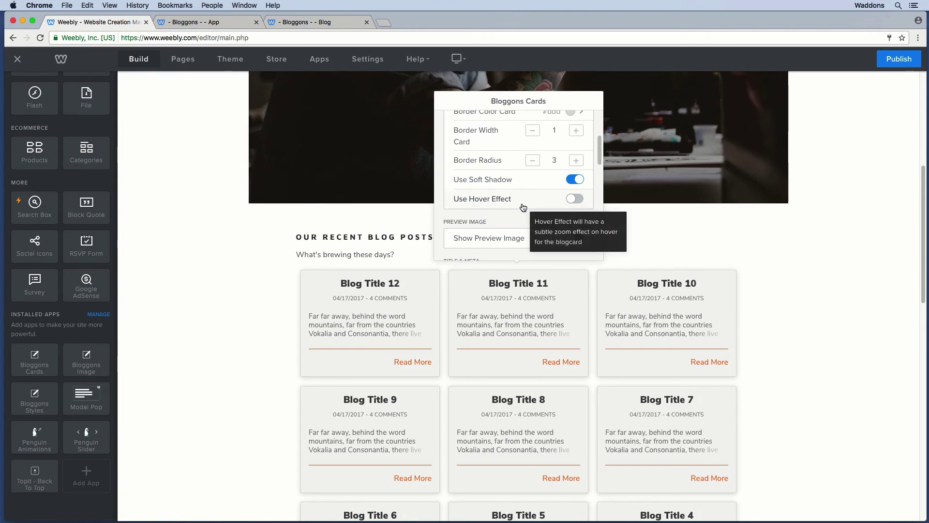
scroll(525, 202, up, 2)
scroll(523, 182, up, 3)
click(513, 180)
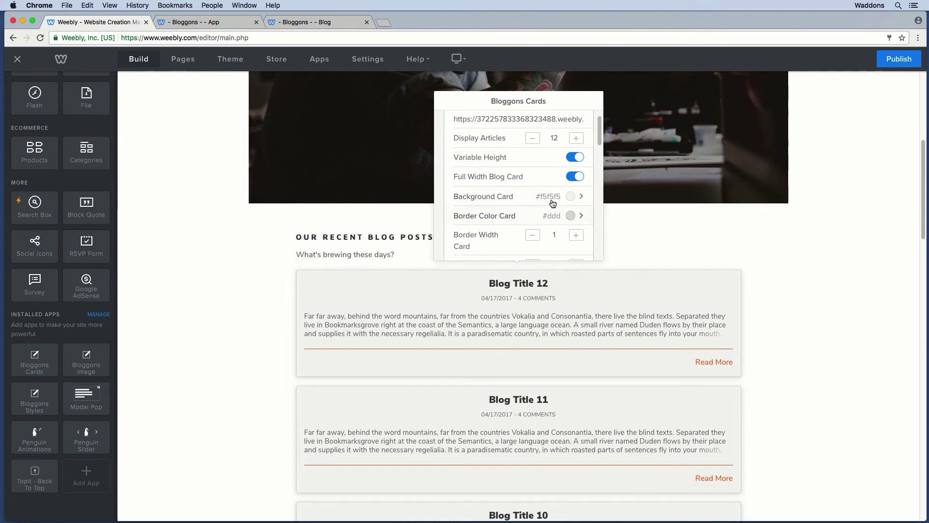
scroll(538, 206, down, 2)
scroll(537, 206, up, 3)
- Turn Full Width Blog Card off and Show Preview Image back on
click(527, 182)
scroll(528, 181, down, 1)
scroll(528, 181, down, 5)
click(527, 243)
- Look through the remaining card settings, then switch to the live Bloggons - App page
scroll(529, 210, down, 2)
scroll(529, 209, down, 4)
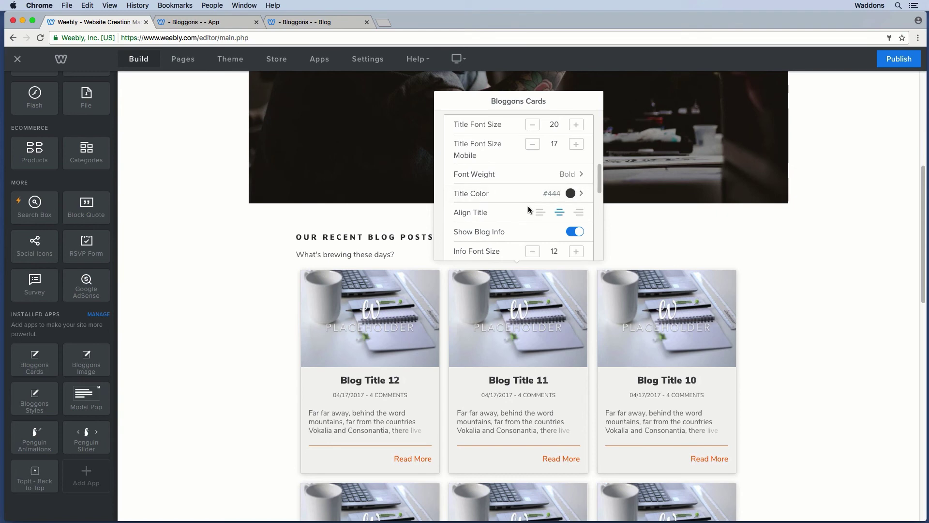
mouse_move(514, 234)
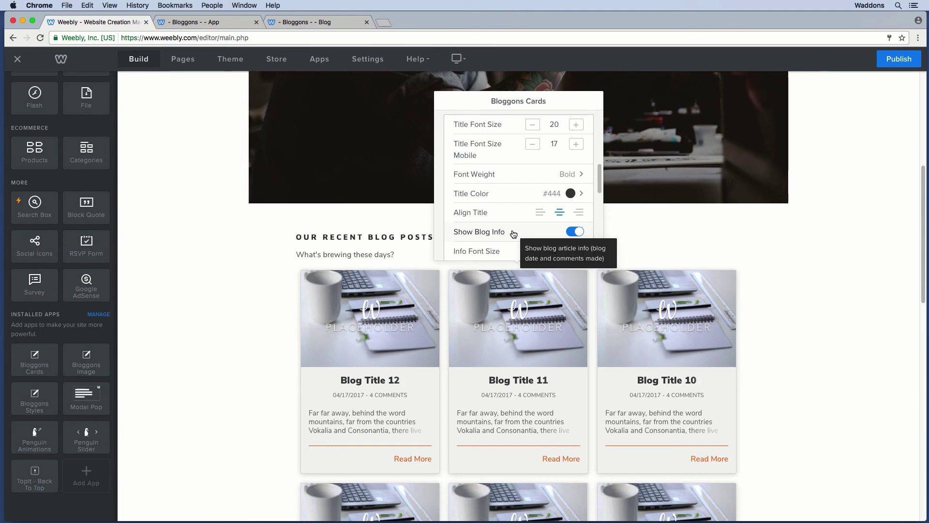
scroll(517, 234, down, 1)
scroll(517, 234, down, 5)
scroll(516, 234, down, 3)
scroll(516, 235, down, 1)
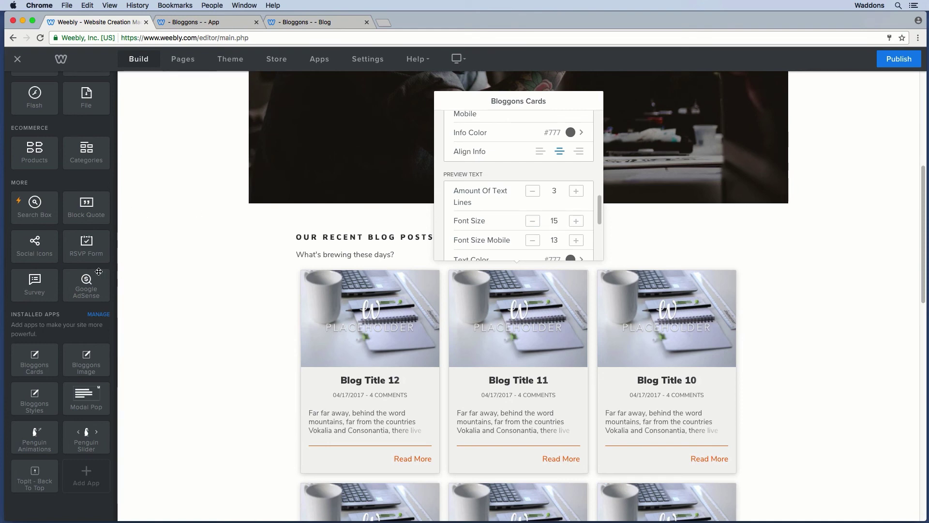
scroll(98, 272, up, 10)
drag(74, 113, 75, 119)
click(198, 22)
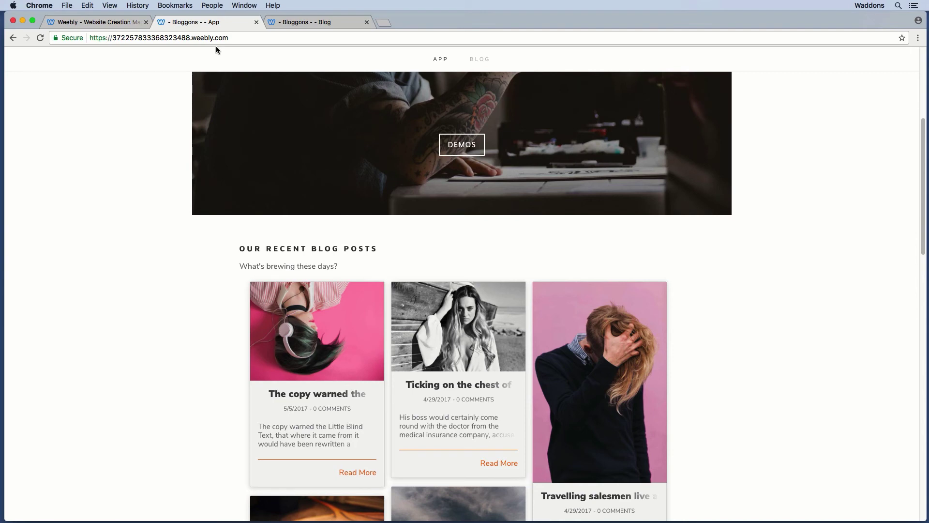
- Inspect the post 'Insidious Copy Writers ambushed' on the live blog, then return to the editor
click(300, 22)
scroll(177, 319, down, 5)
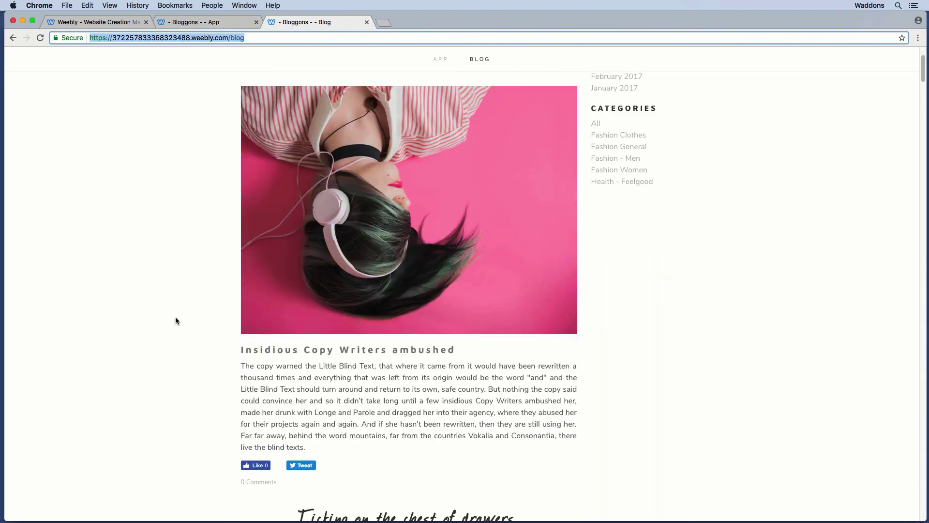
drag(240, 364, 371, 370)
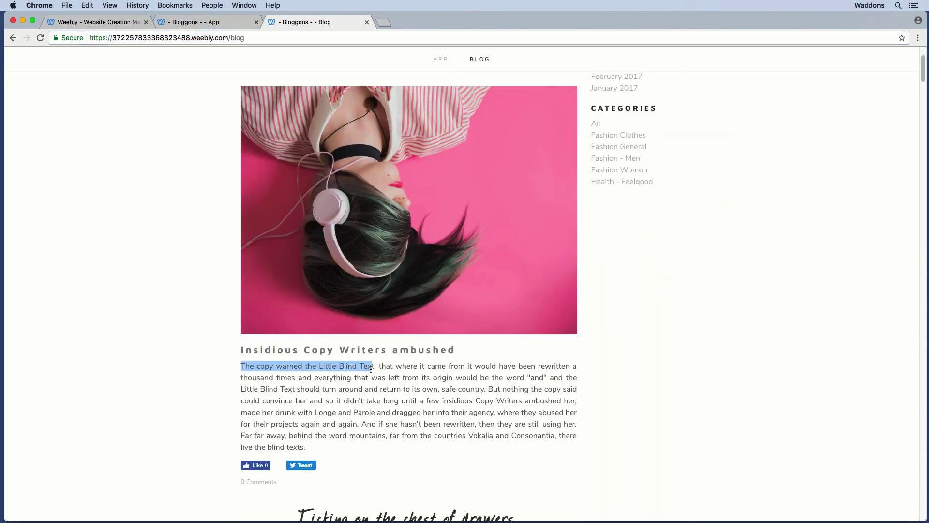
click(204, 392)
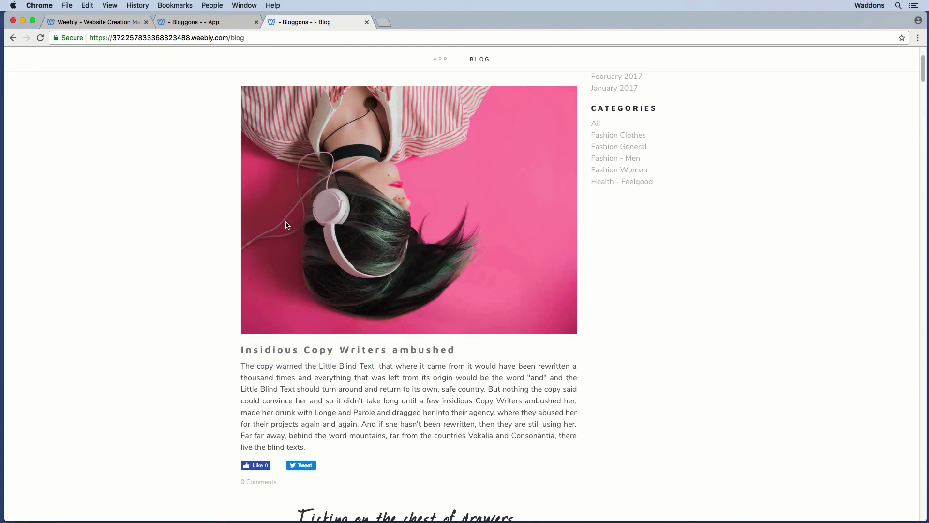
click(105, 22)
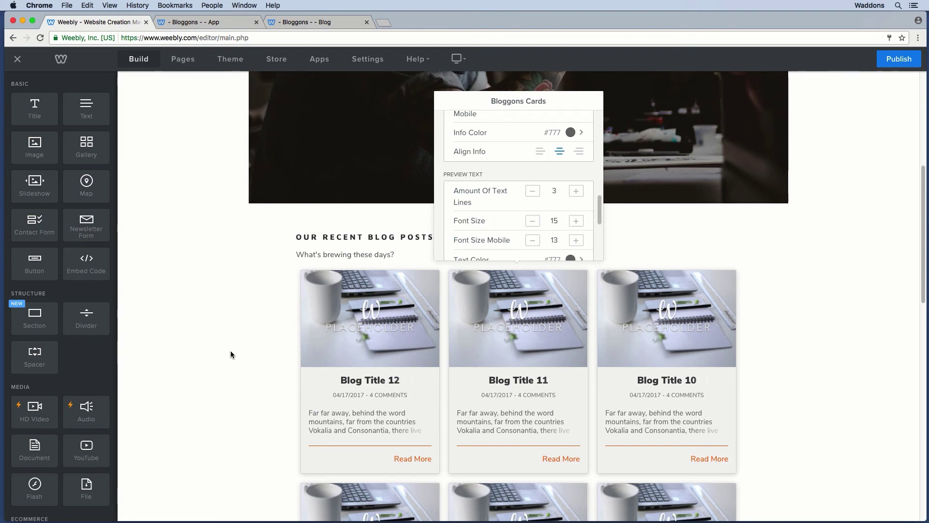
- Set Amount Of Text Lines in the Preview Text section to 5
click(556, 190)
key(BackSpace)
text(1)
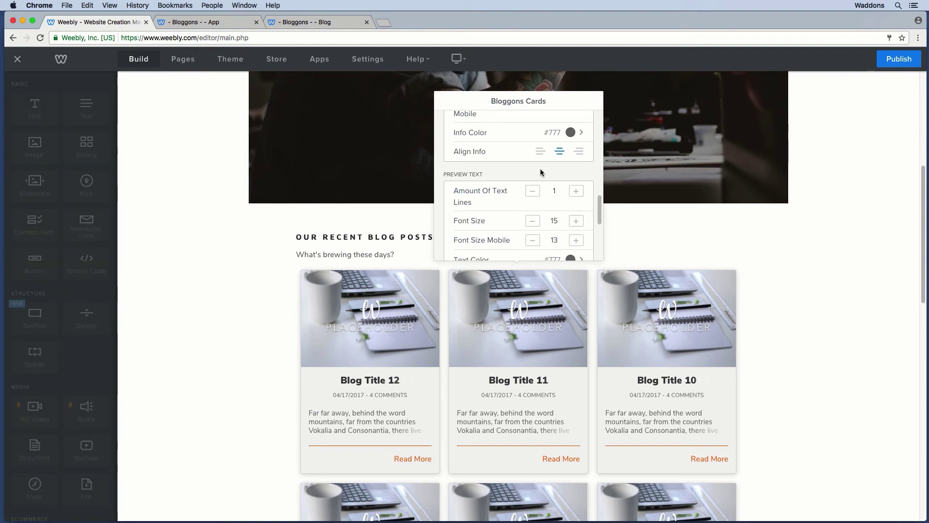
double_click(561, 190)
text(5)
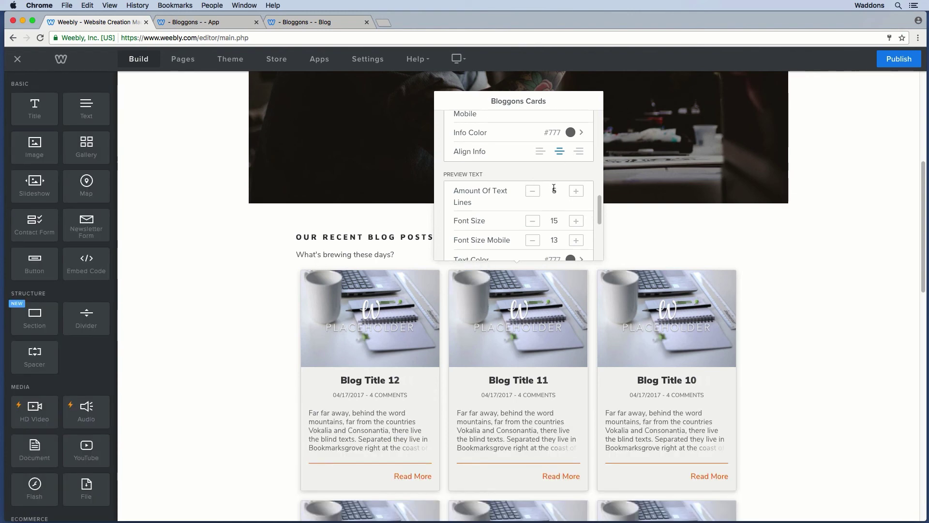
scroll(542, 187, down, 2)
scroll(542, 187, down, 5)
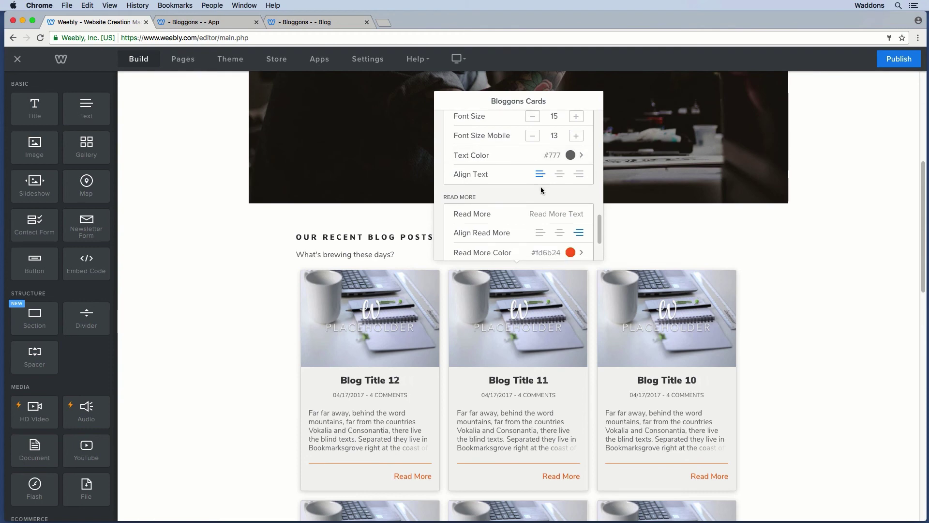
- Change the blog cards' Read More link text to 'Go to post'
triple_click(486, 214)
text(Go to post)
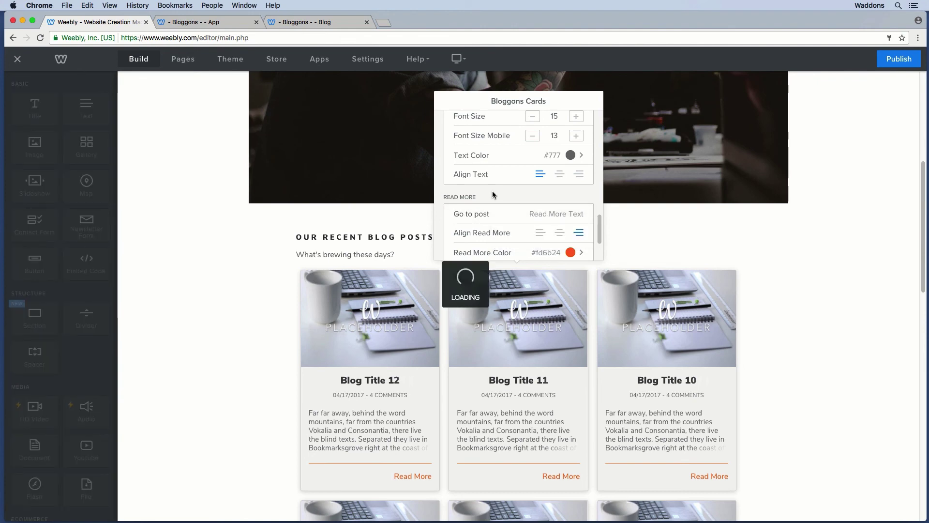
scroll(496, 197, down, 1)
scroll(495, 197, down, 3)
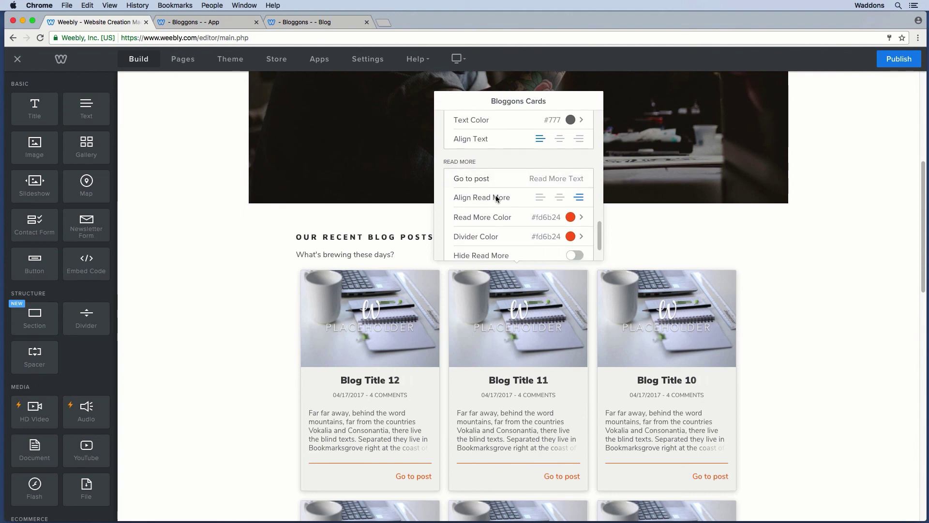
scroll(515, 184, down, 1)
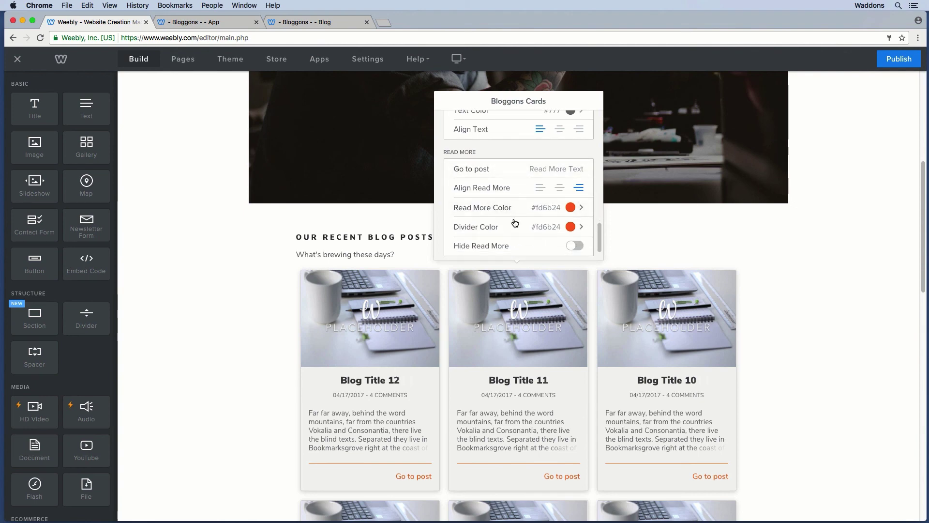
scroll(510, 180, down, 1)
scroll(510, 181, down, 1)
- Switch on Hide Read More in the Bloggons Cards settings and publish the site
mouse_move(516, 227)
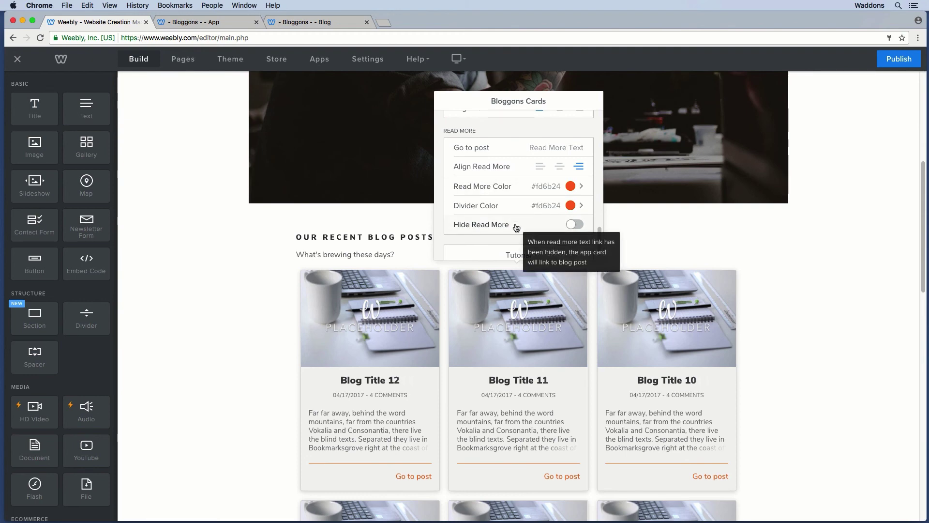
click(517, 227)
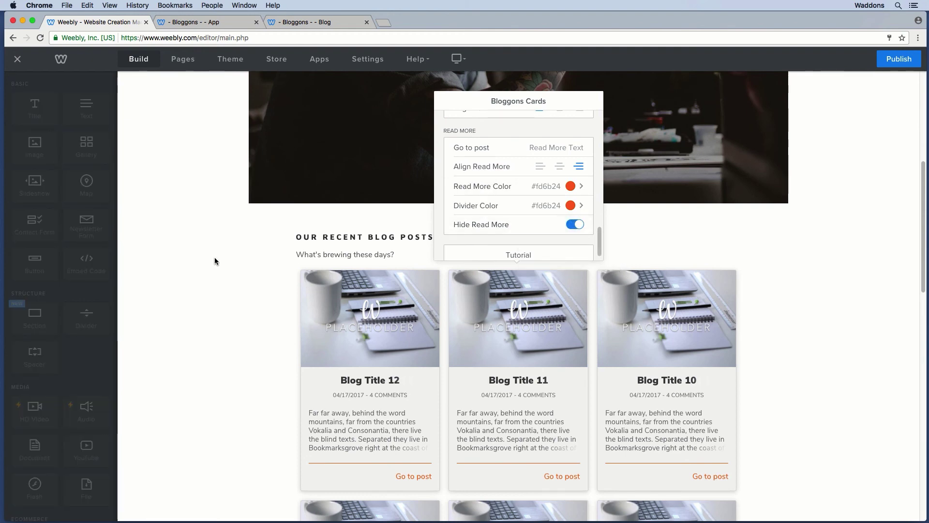
click(838, 324)
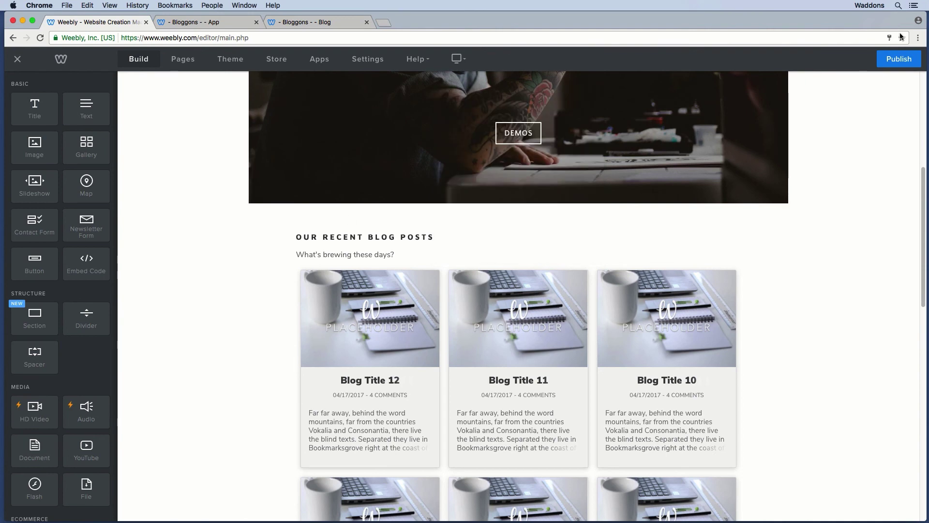
click(629, 227)
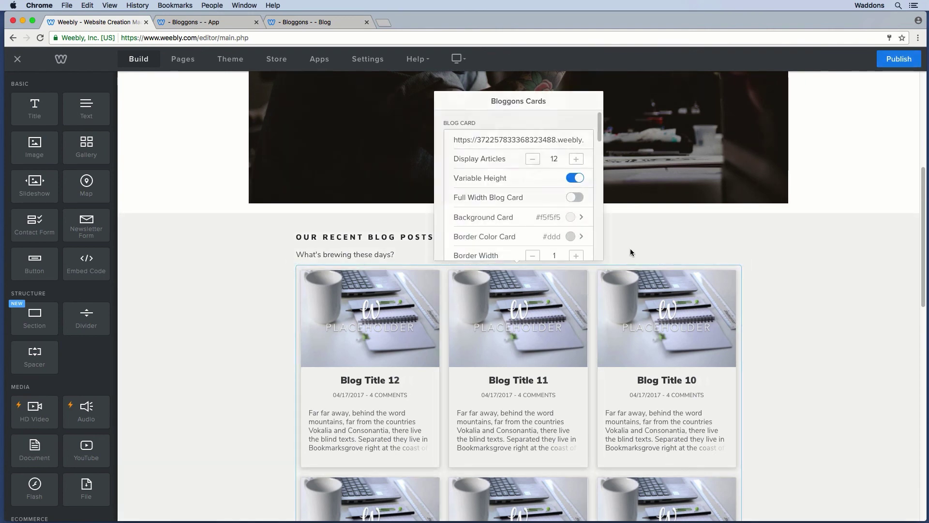
click(896, 58)
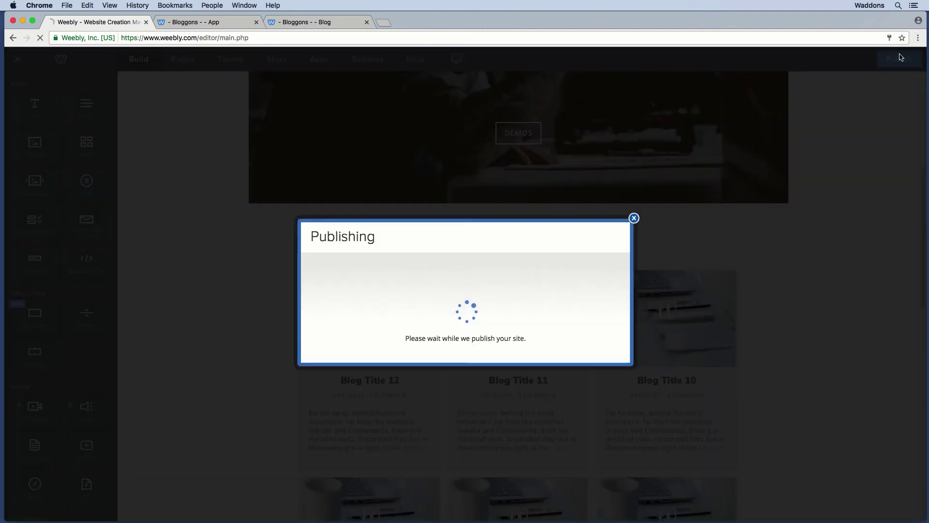
click(900, 58)
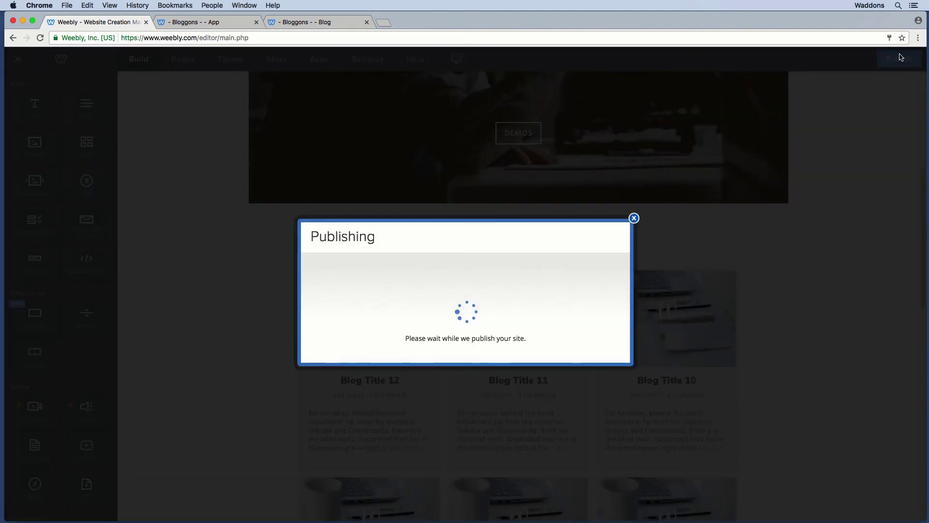
- Close the old Bloggons App tab and browse the published live site
click(256, 23)
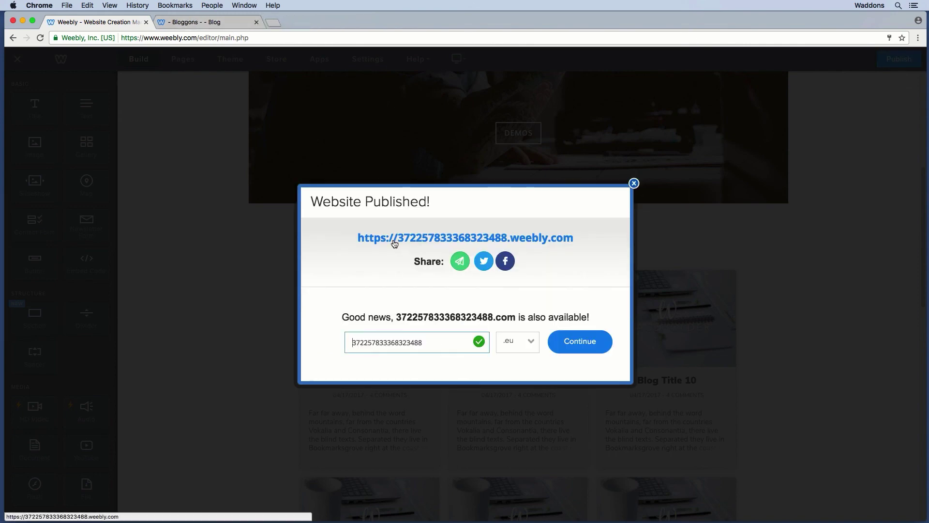
click(394, 238)
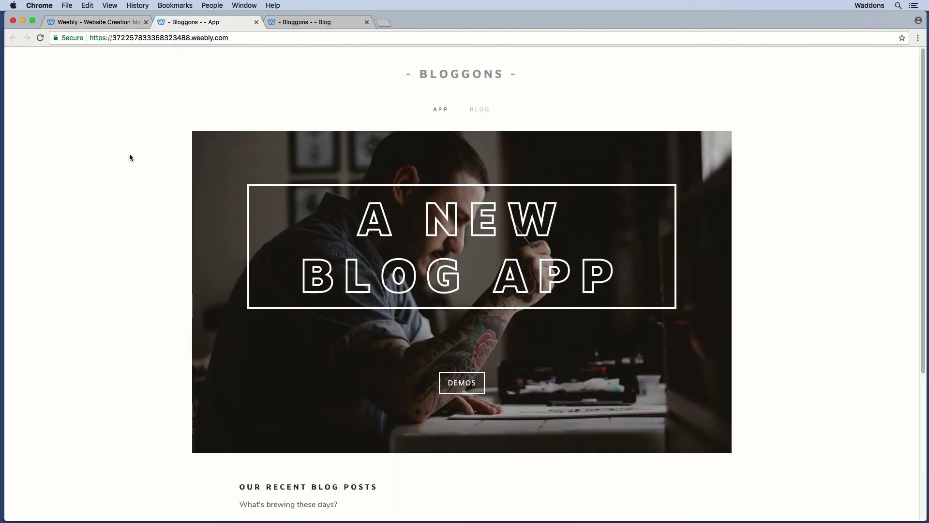
scroll(129, 158, down, 5)
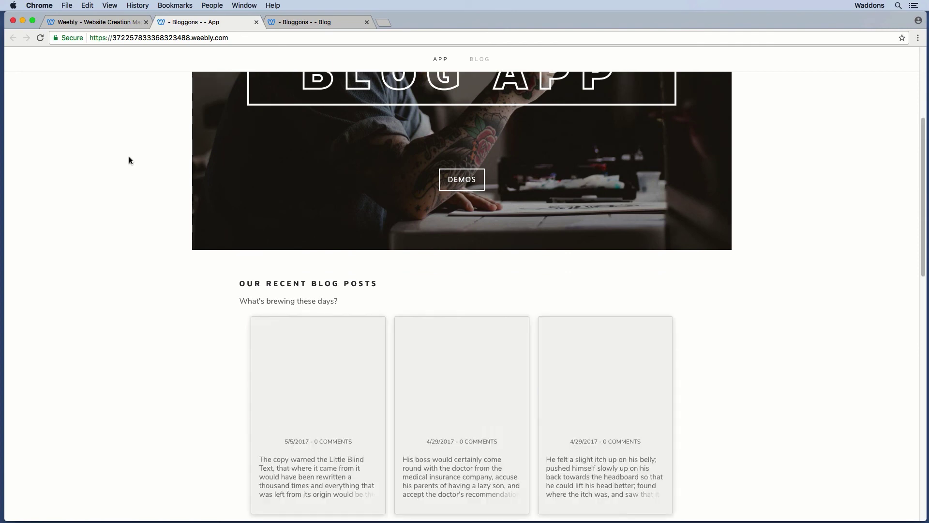
scroll(129, 161, down, 5)
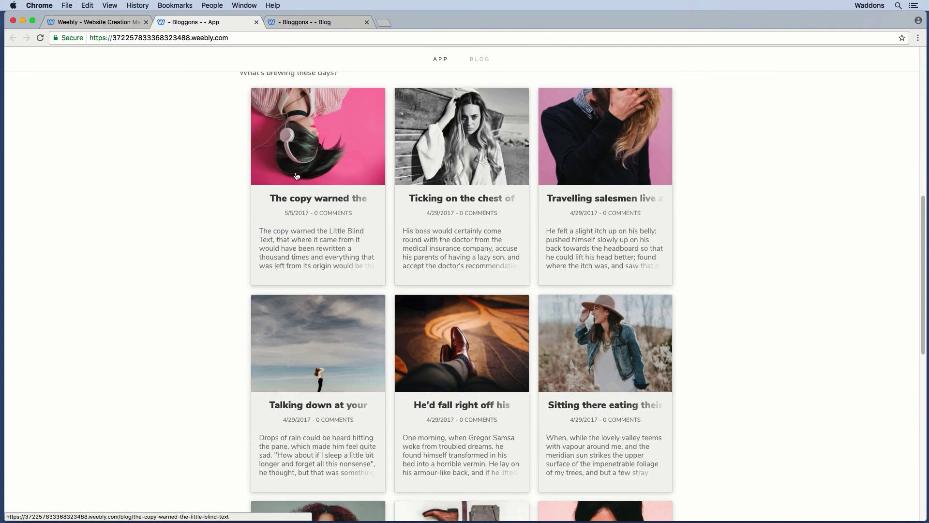
scroll(594, 191, down, 2)
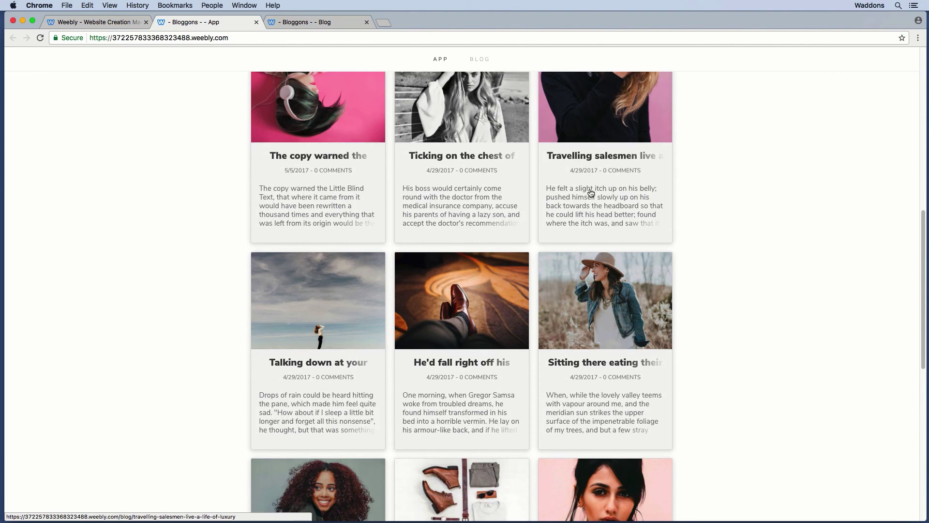
- Open the live post 'He'd fall right off his desk!' and return to the editor tab
click(474, 302)
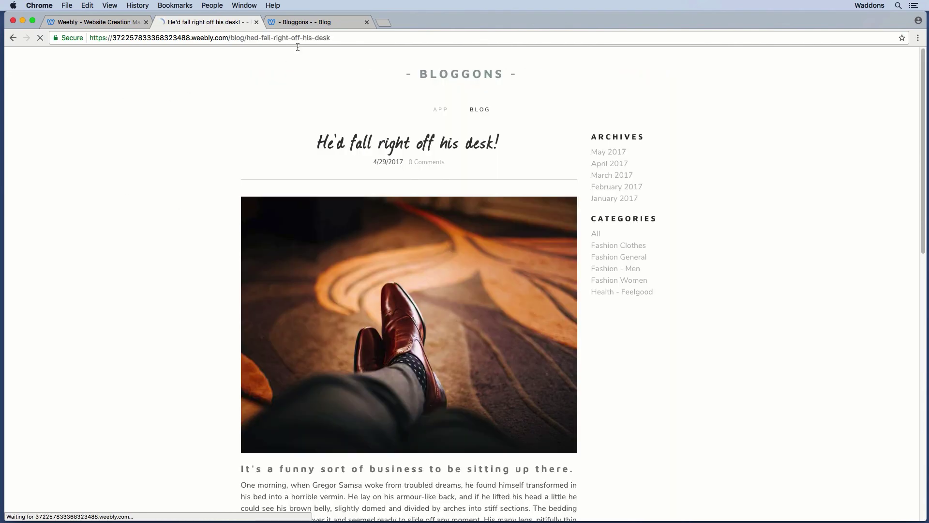
drag(222, 37, 332, 37)
click(258, 86)
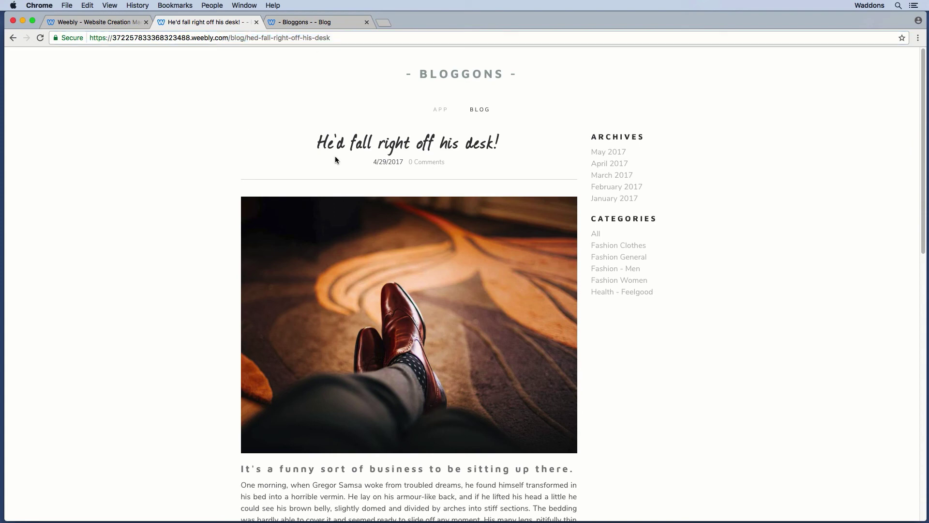
scroll(366, 199, down, 5)
scroll(490, 276, up, 1)
scroll(491, 276, up, 3)
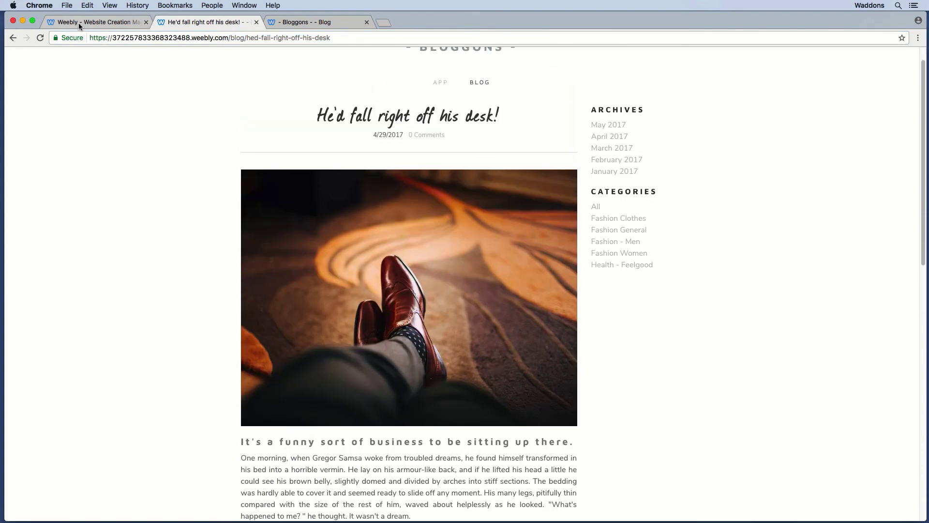
click(78, 23)
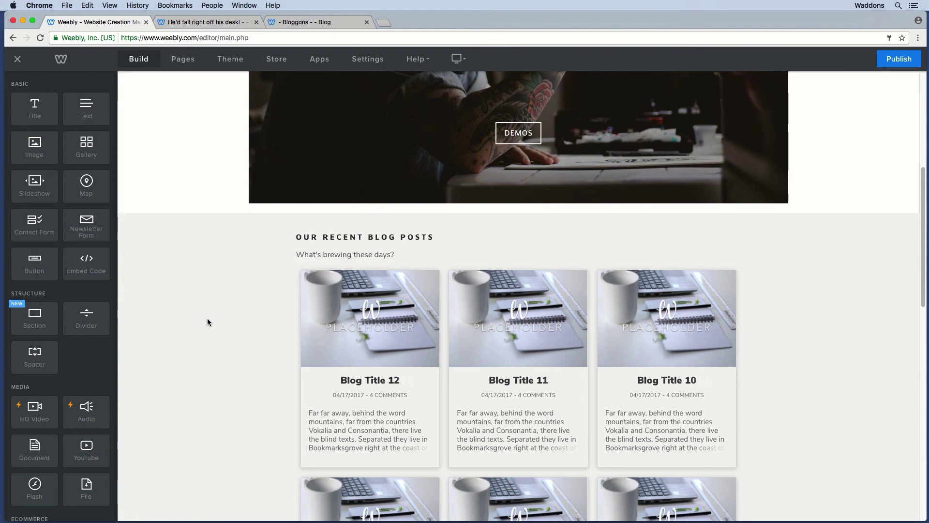
- Go to the editor's Blog page and open the post 'The copy warned the Little Blind Text.'
scroll(63, 315, down, 10)
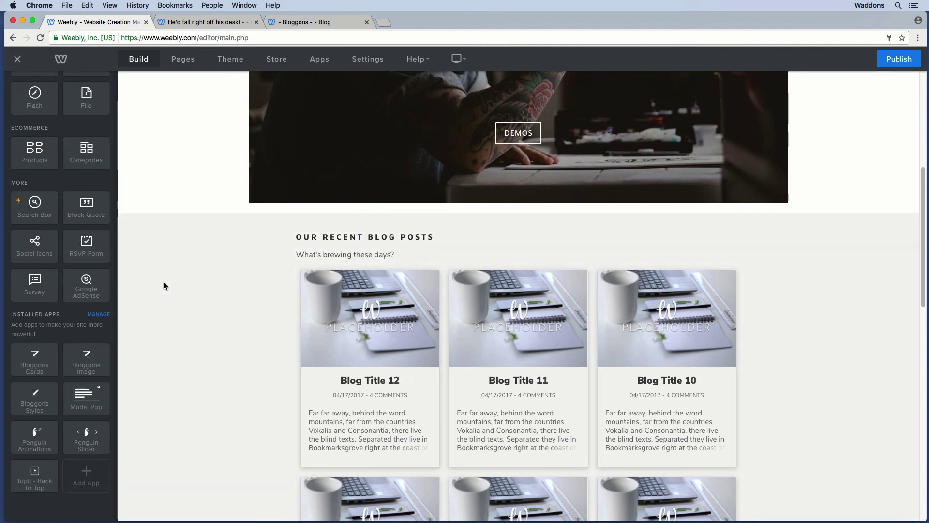
scroll(252, 145, up, 6)
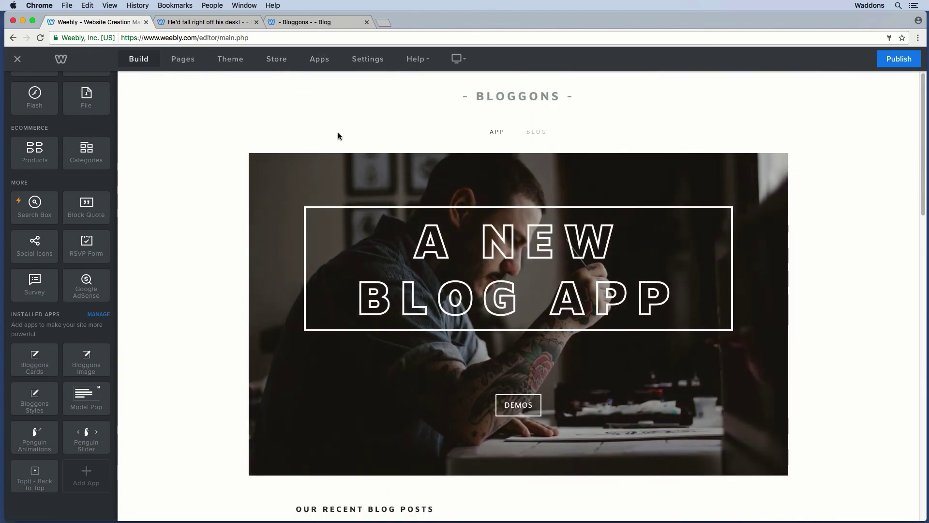
click(536, 132)
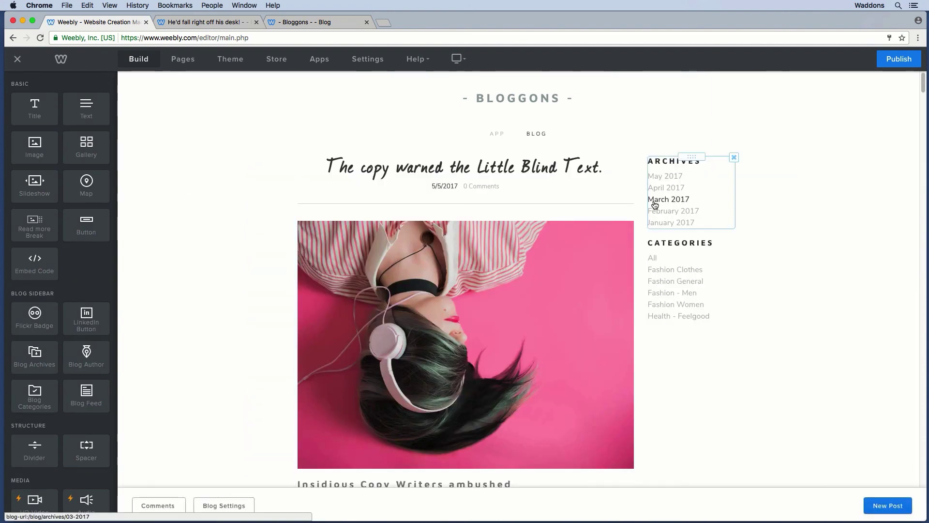
scroll(63, 307, down, 10)
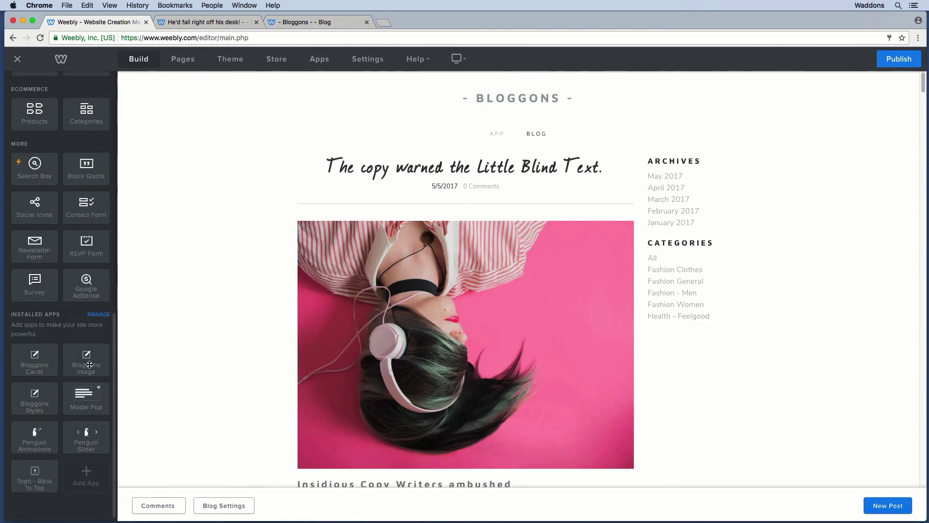
click(460, 294)
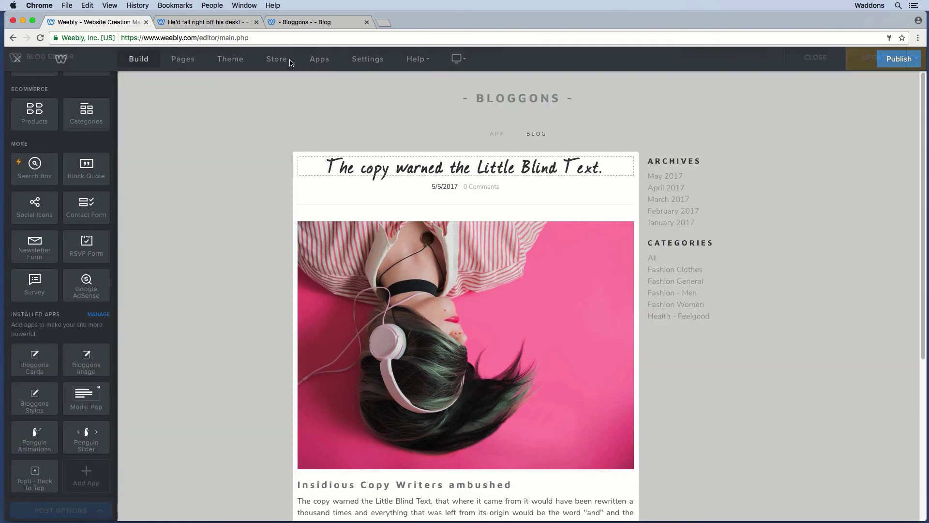
- Compare the live blog page, the 'He'd fall right off his desk!' post and the App home page
click(283, 23)
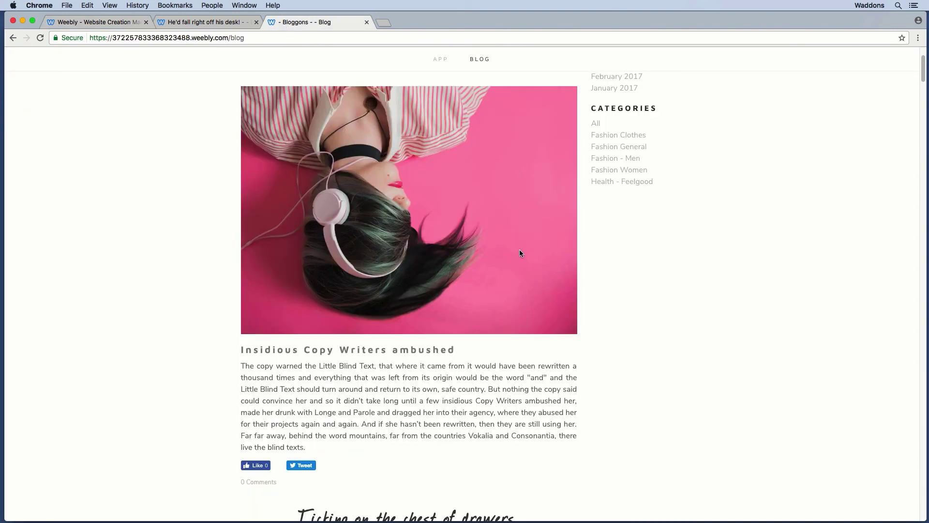
scroll(520, 253, up, 3)
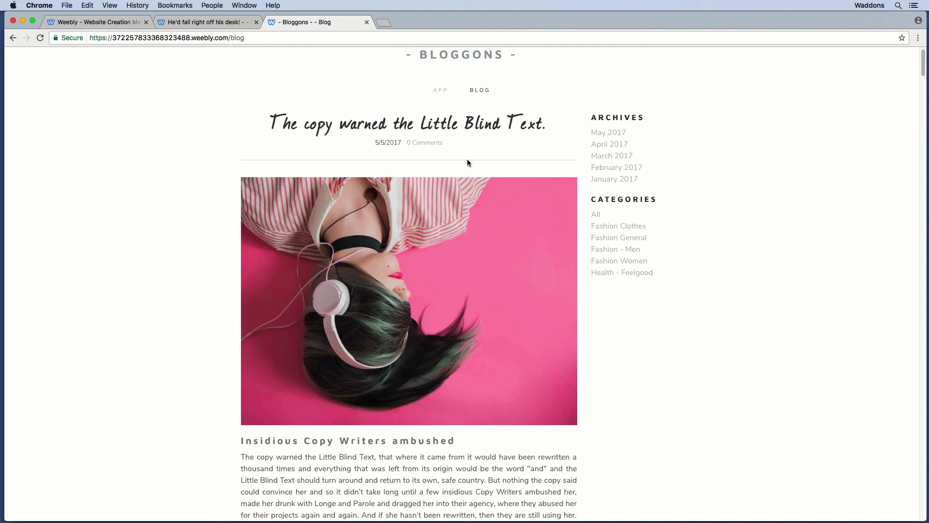
click(202, 23)
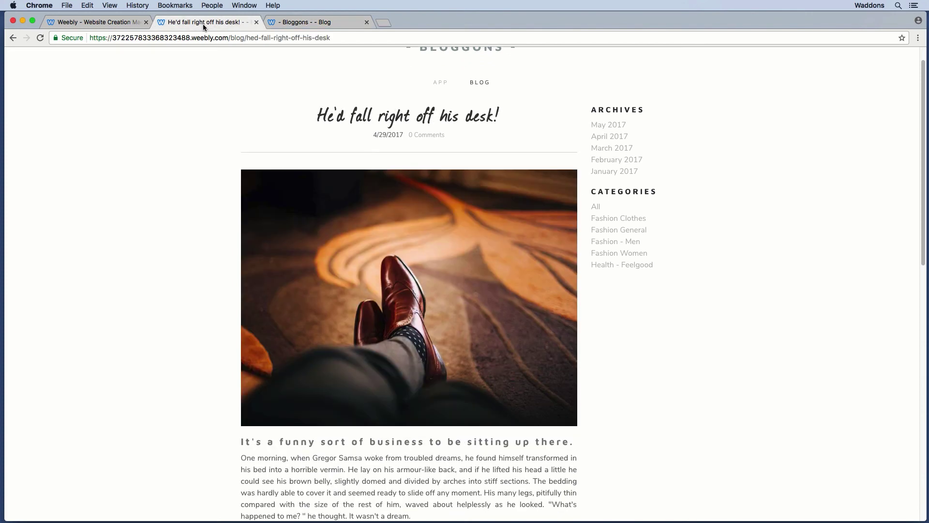
click(438, 84)
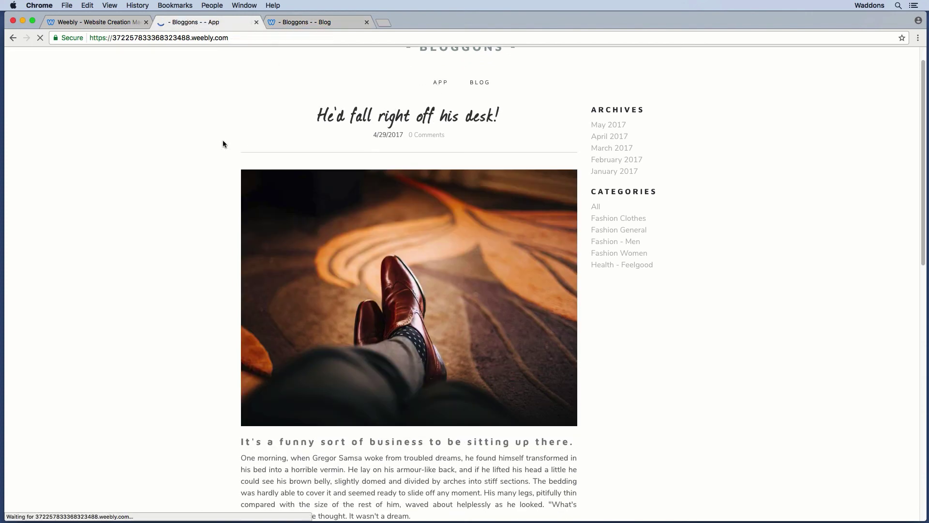
scroll(152, 181, down, 5)
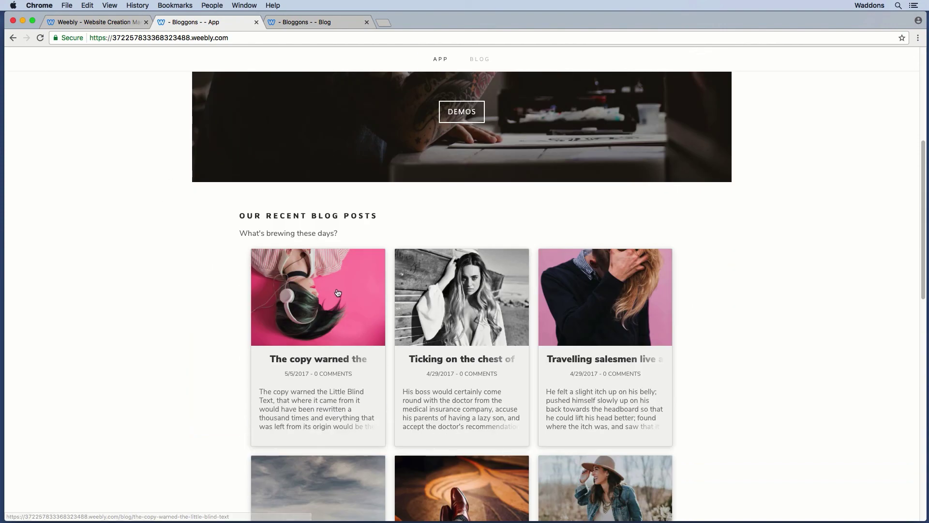
click(300, 24)
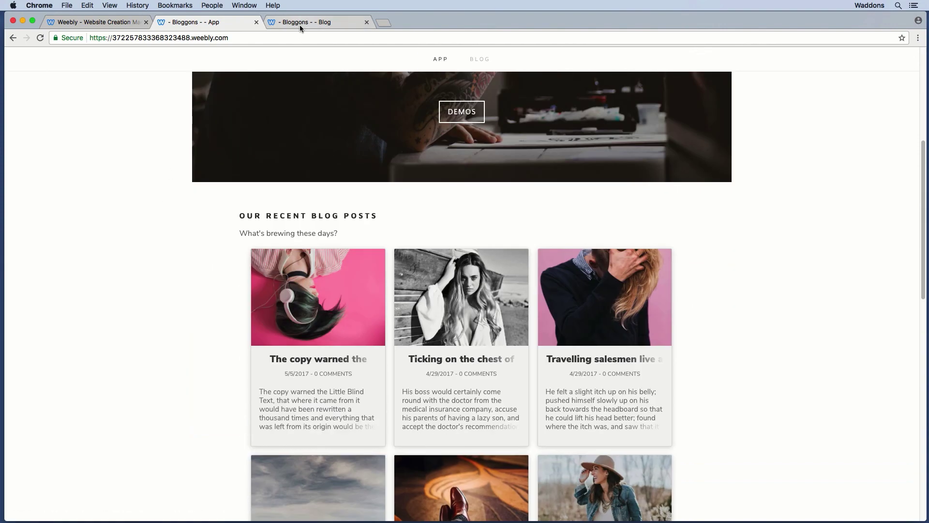
scroll(417, 260, down, 1)
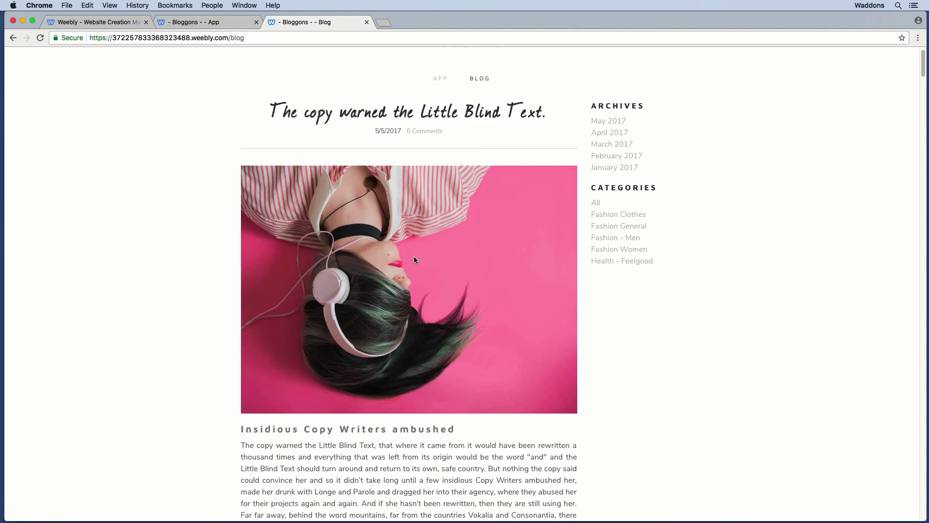
scroll(413, 259, down, 3)
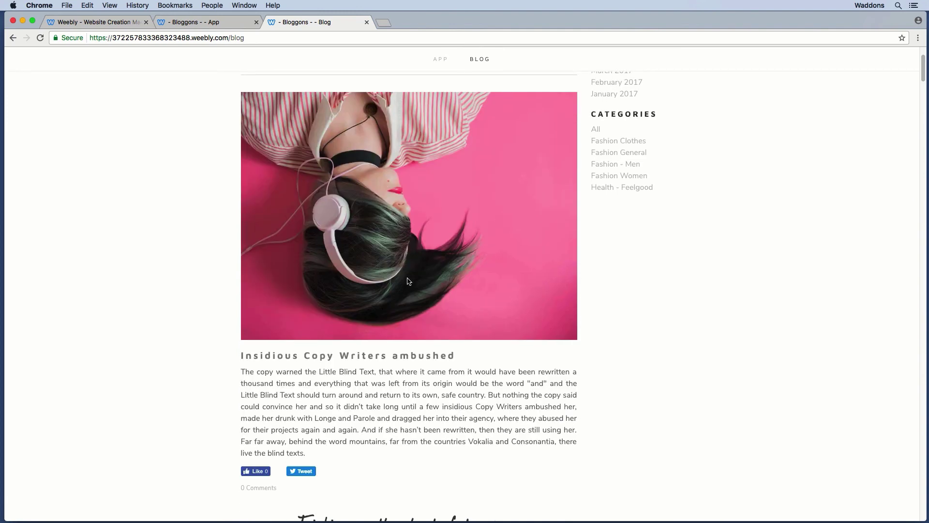
scroll(227, 82, up, 3)
- Back in the blog editor, drop a Bloggons Image element below the post's body text
click(114, 23)
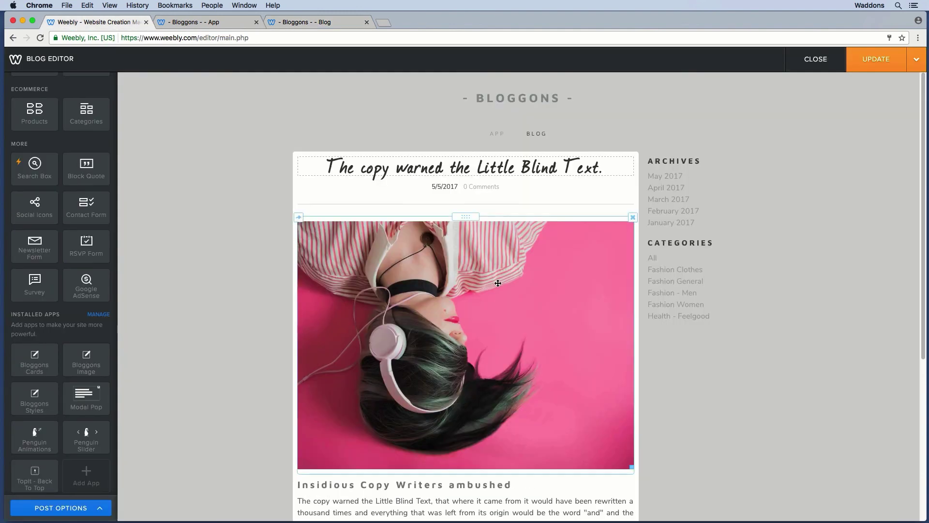
scroll(357, 347, down, 5)
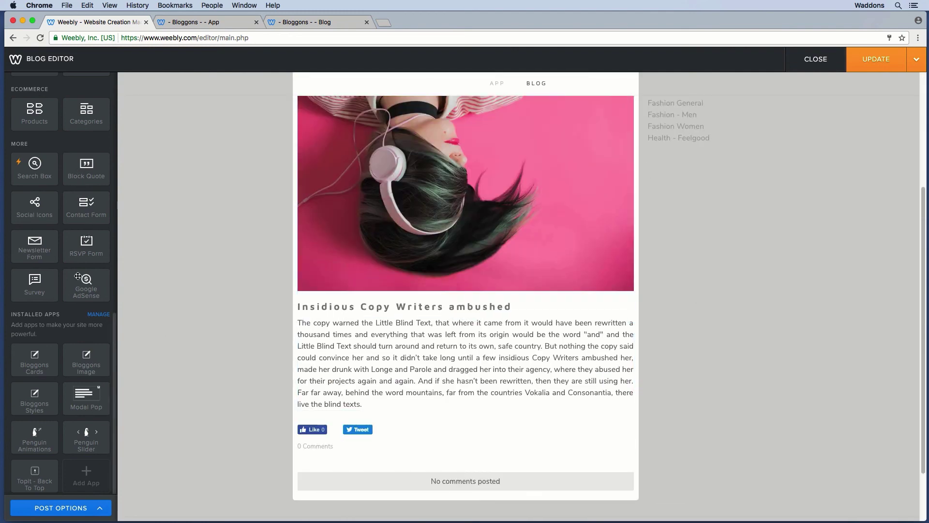
drag(83, 365, 398, 390)
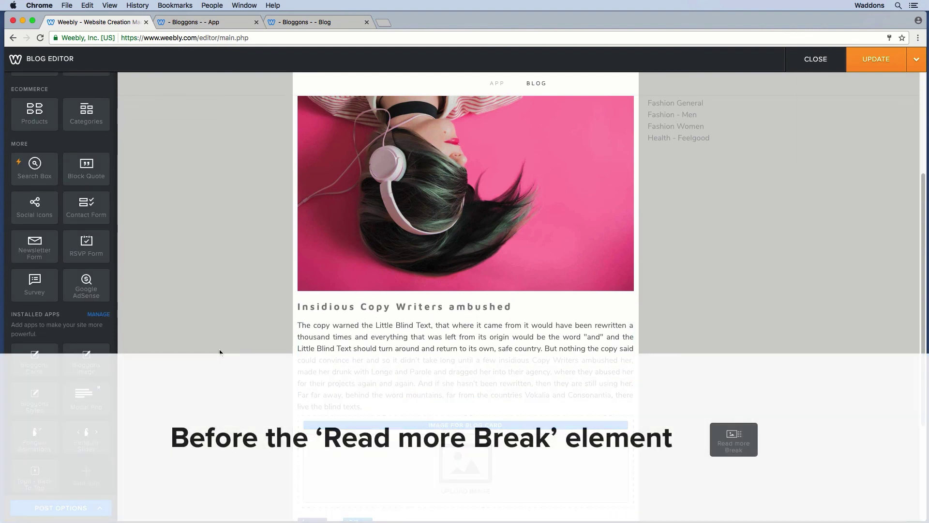
- Upload example-image.jpg from the Desktop into the post's Image for Blog Card element
scroll(221, 365, down, 3)
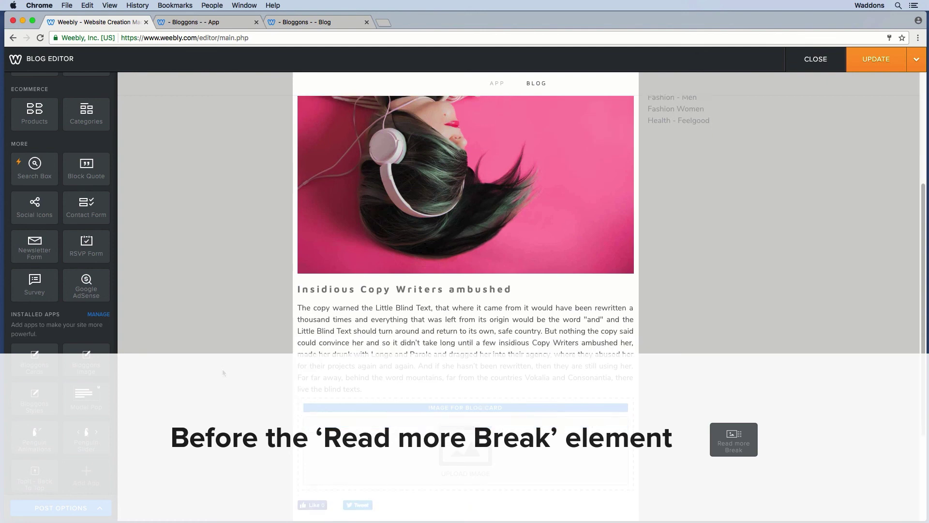
click(475, 395)
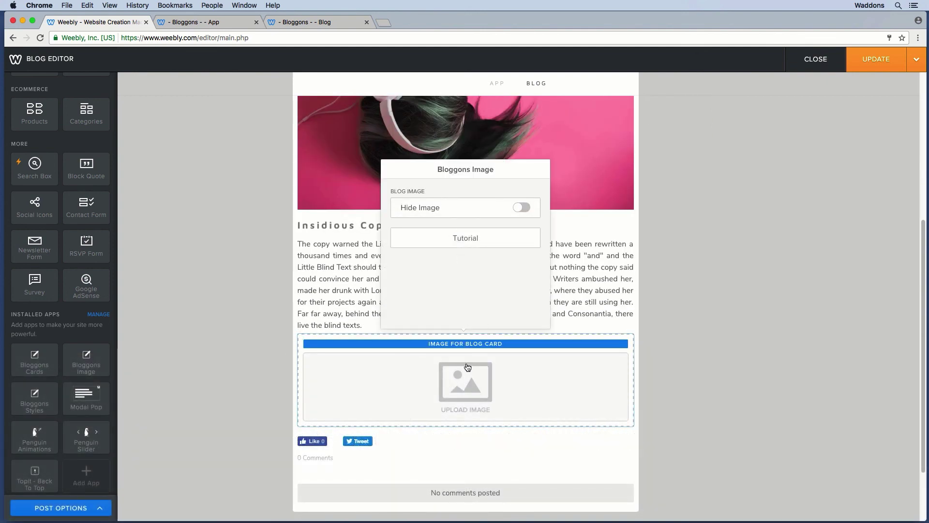
click(468, 380)
click(449, 352)
click(415, 71)
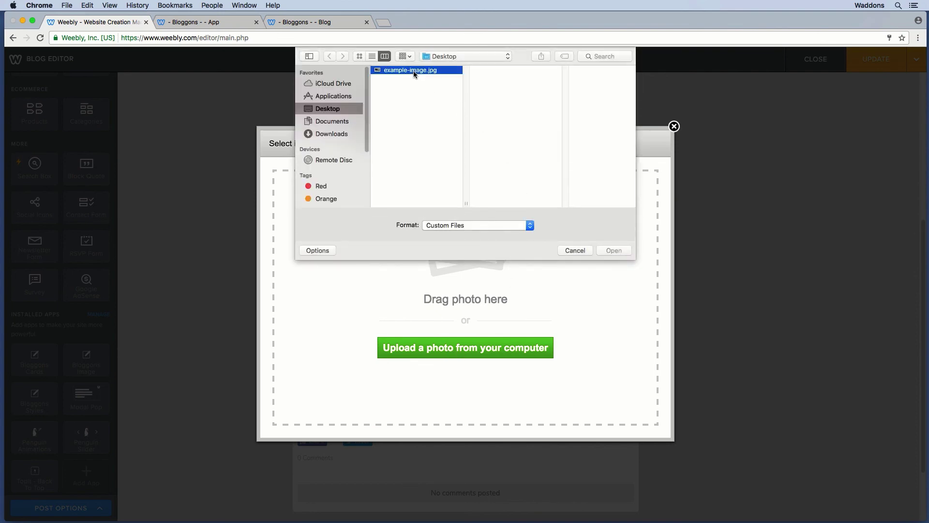
double_click(414, 71)
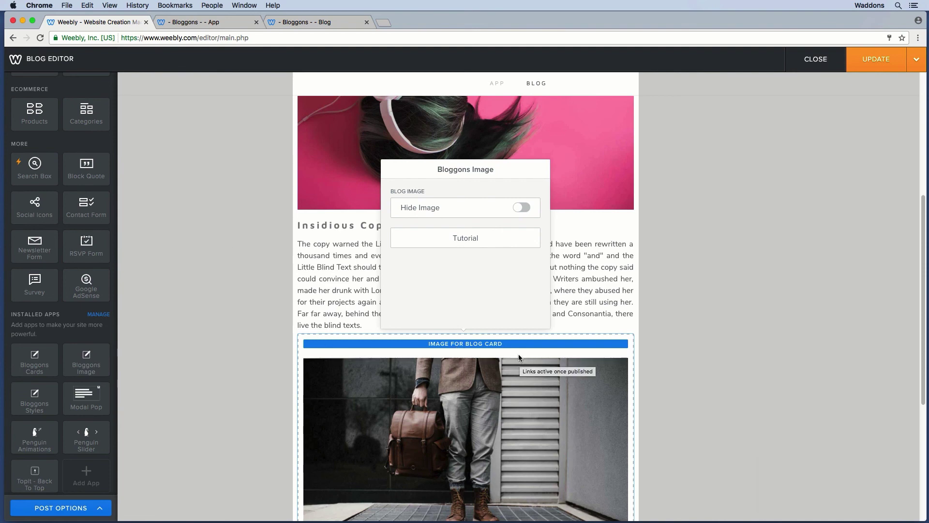
scroll(735, 358, down, 3)
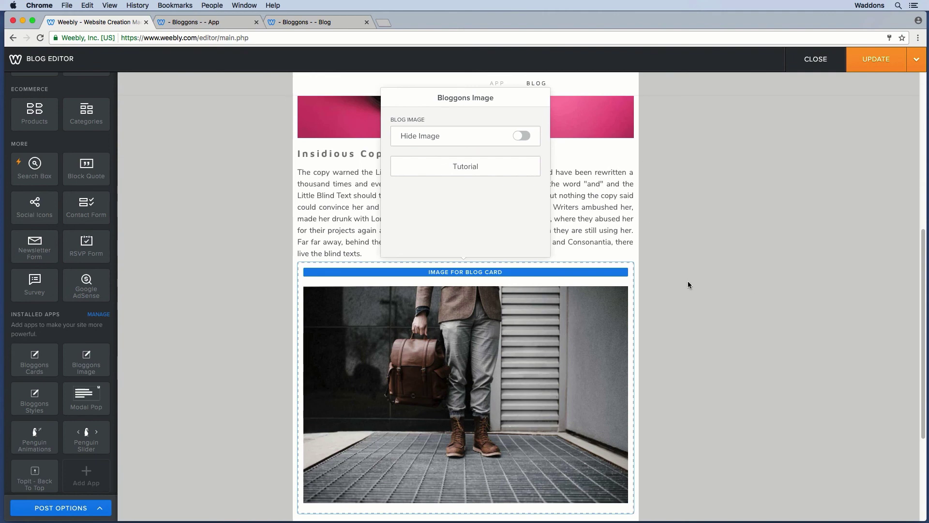
mouse_move(446, 139)
- Update the blog post and publish the whole website
click(704, 251)
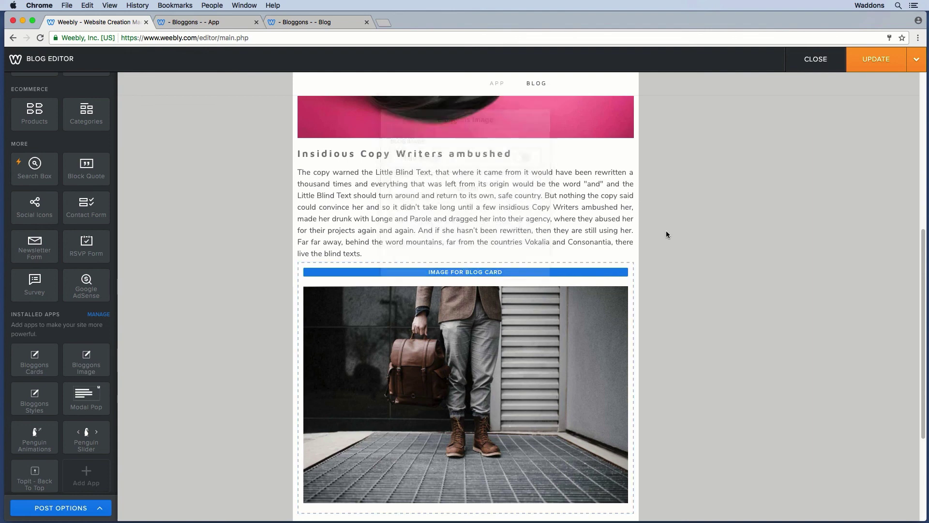
click(875, 59)
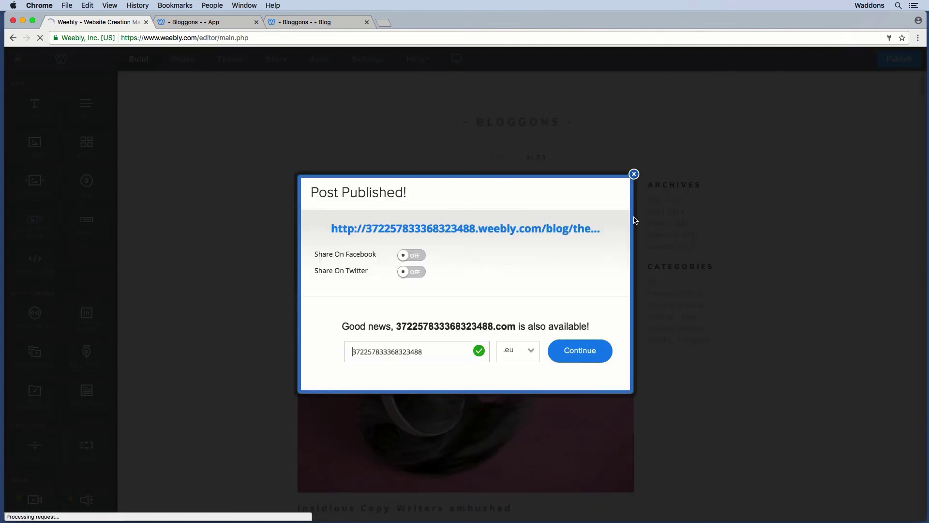
click(632, 175)
click(898, 58)
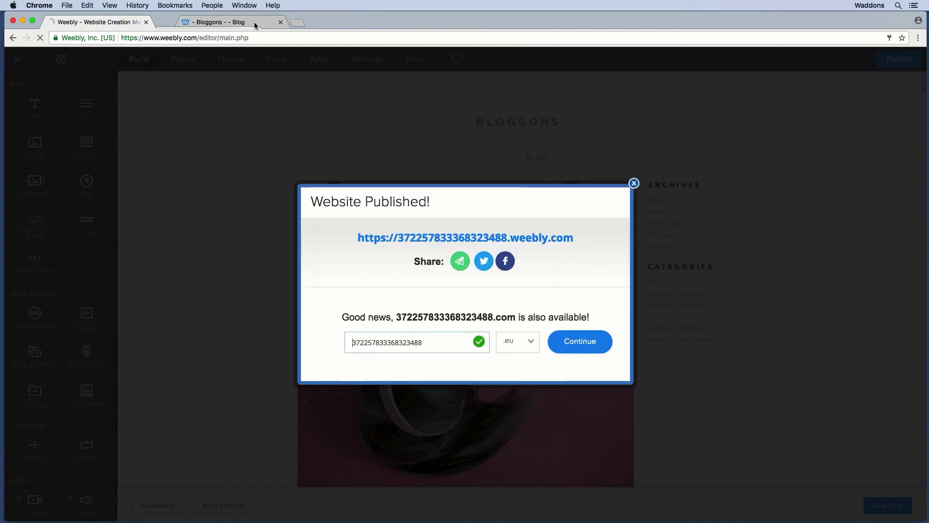
- Check the live post 'The copy warned the Little Blind Text.', then dismiss the published confirmation
click(434, 238)
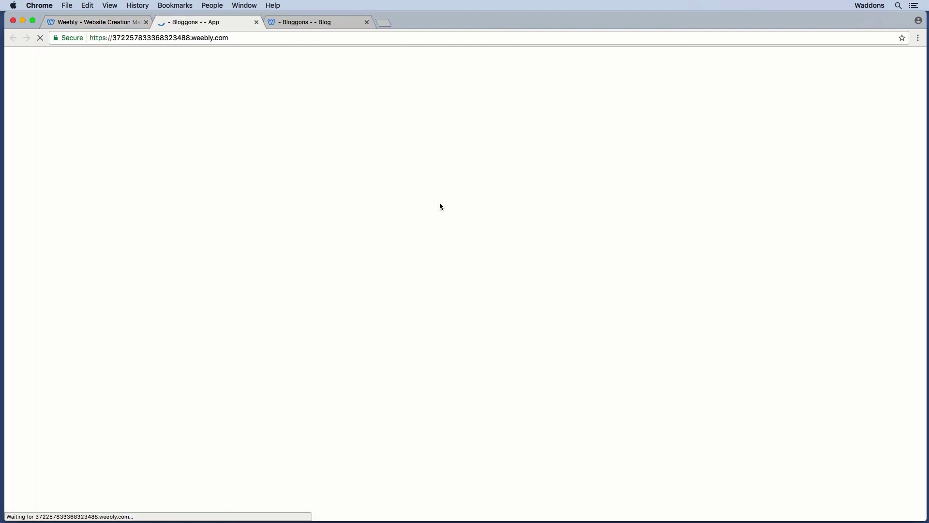
scroll(145, 213, down, 5)
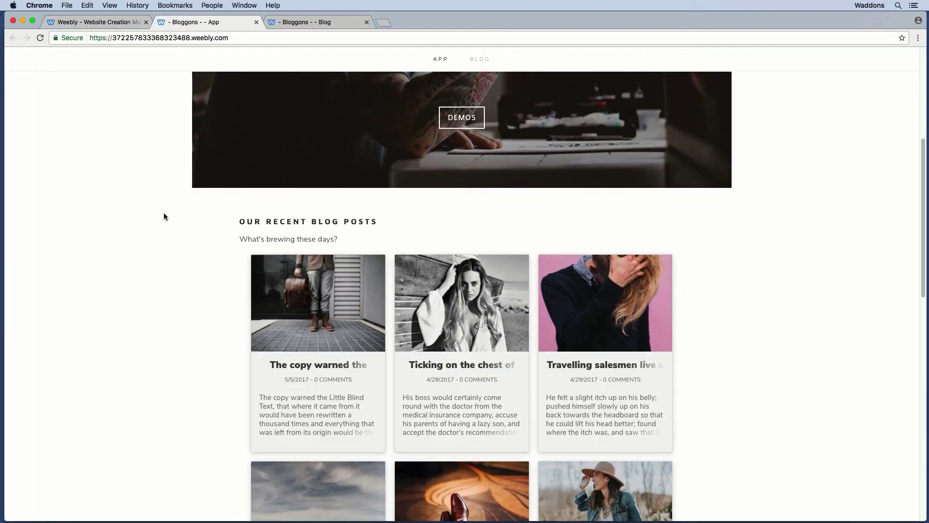
click(329, 321)
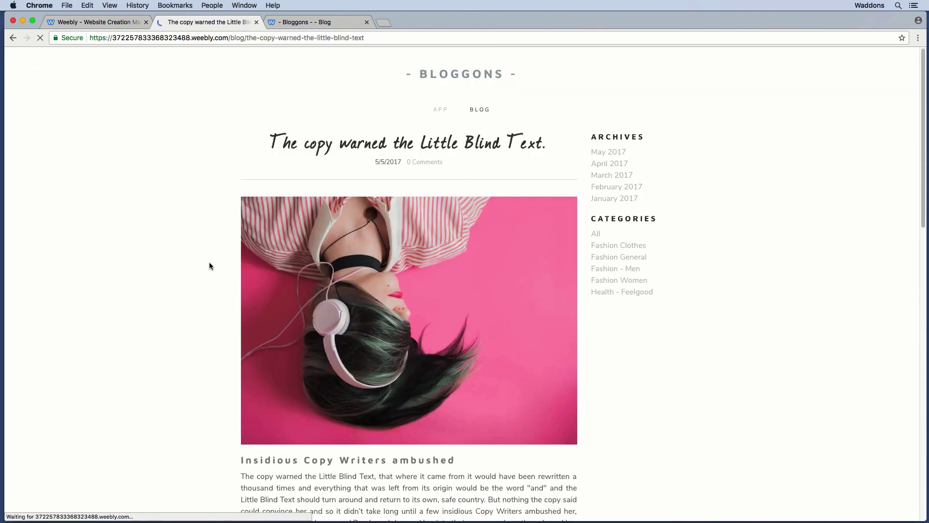
scroll(365, 247, down, 6)
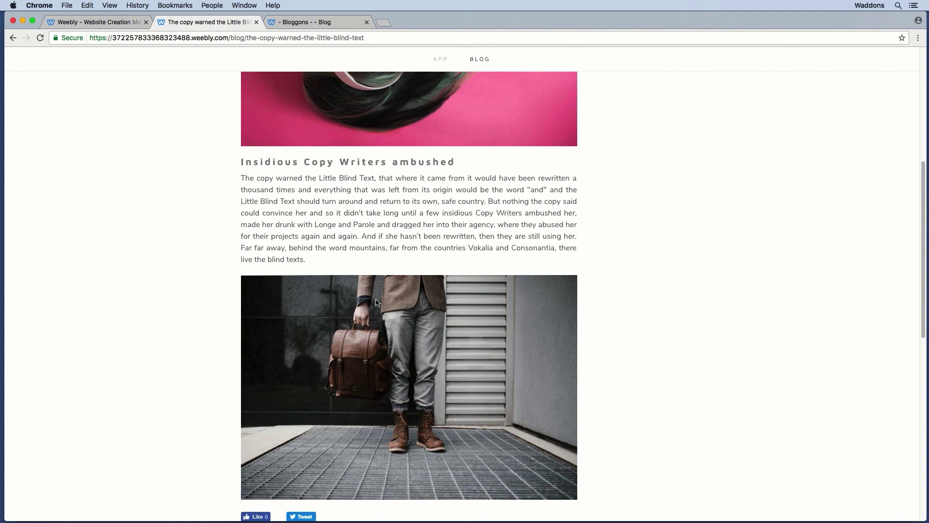
scroll(377, 302, up, 6)
click(116, 22)
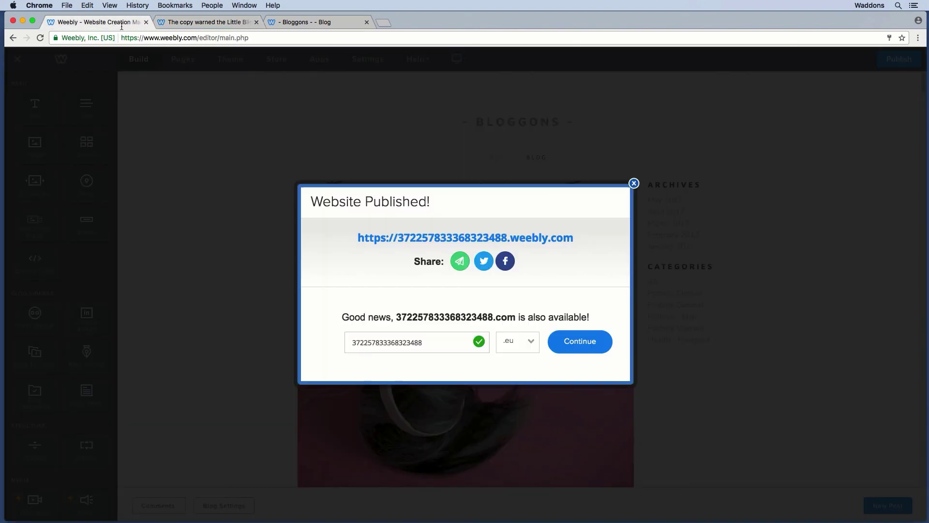
click(634, 182)
- Place a Bloggons Styles element above the sidebar's Archives and open its settings
scroll(216, 222, down, 6)
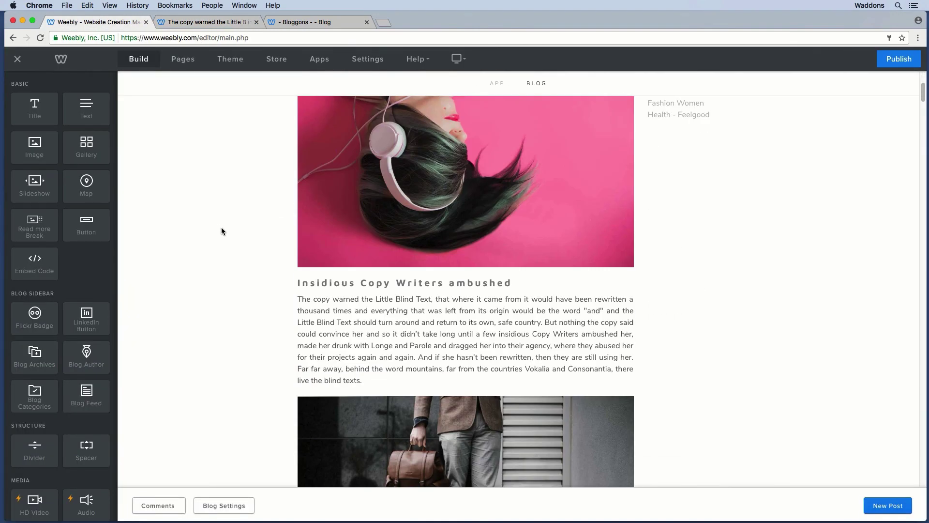
scroll(58, 295, down, 10)
scroll(238, 310, up, 6)
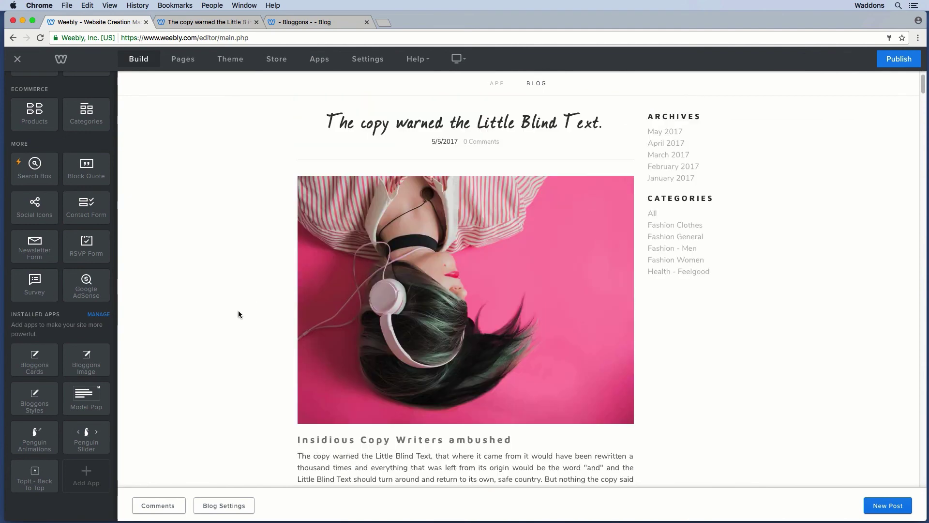
drag(33, 408, 680, 178)
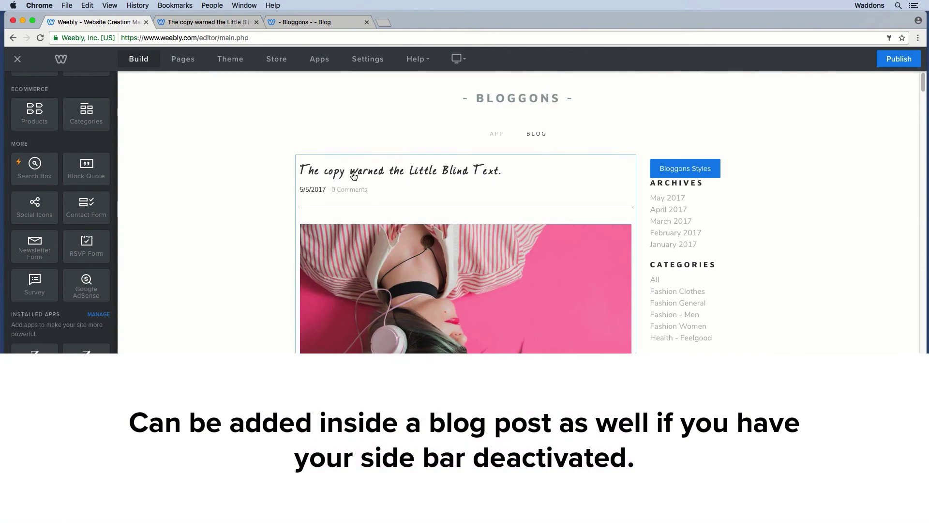
click(718, 169)
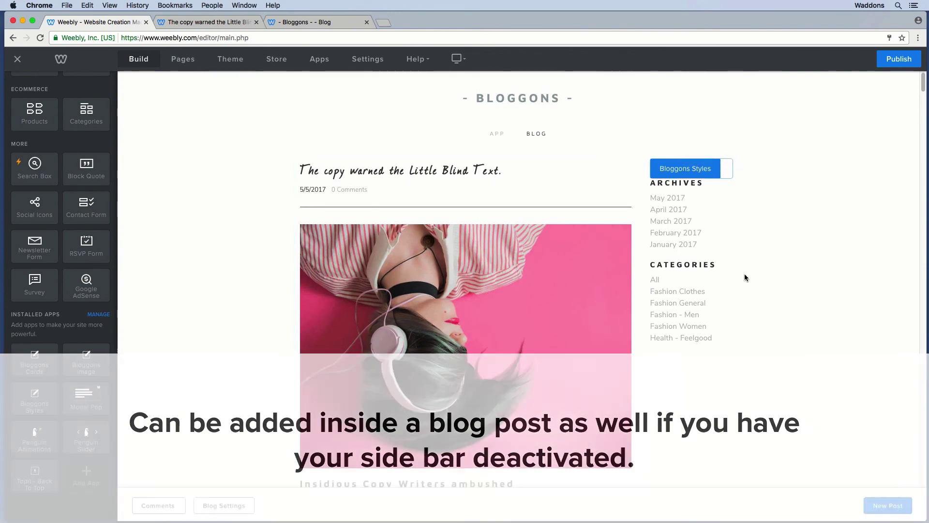
scroll(676, 276, down, 2)
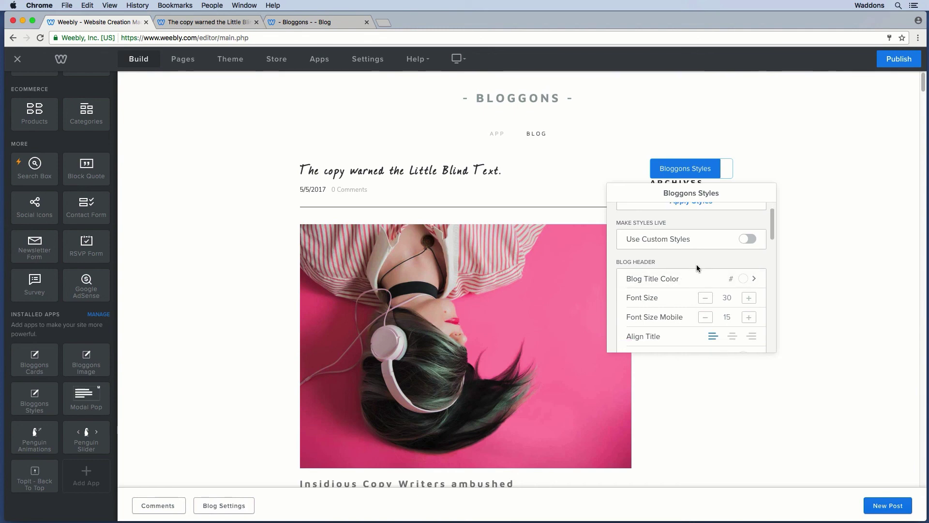
- Make the blog post title red #e05c5c and centre it
click(670, 279)
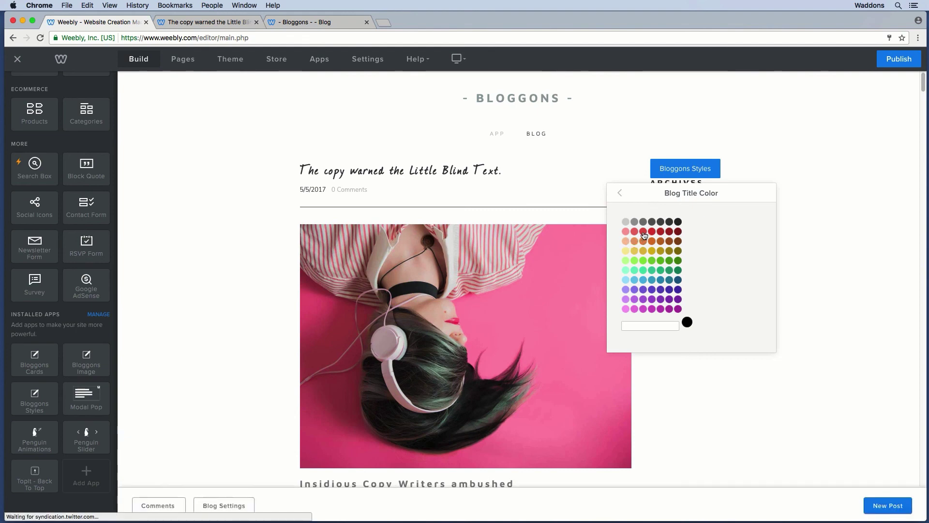
click(643, 231)
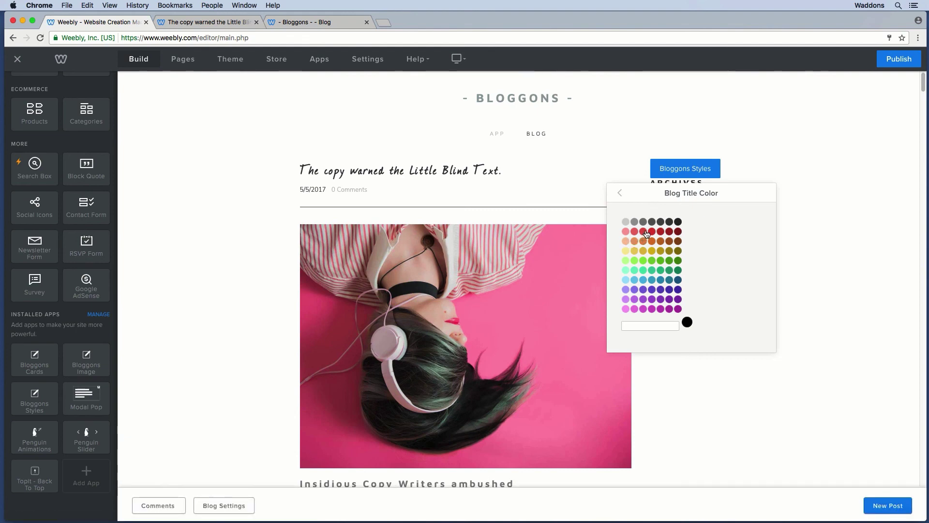
click(620, 193)
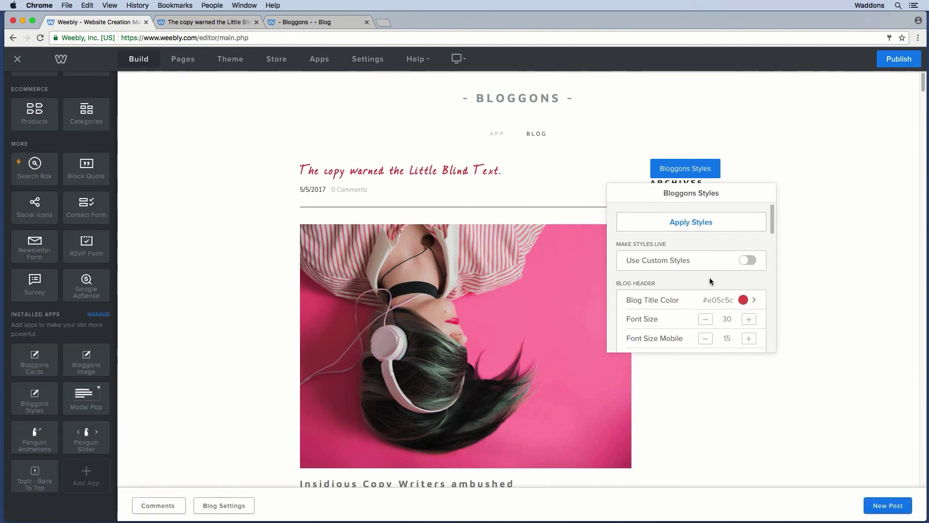
scroll(707, 277, down, 1)
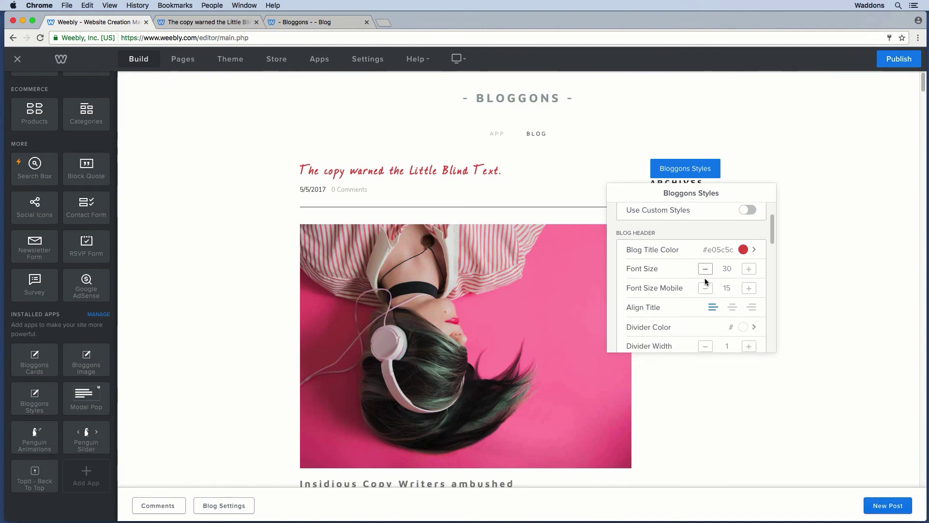
click(732, 307)
scroll(677, 263, down, 2)
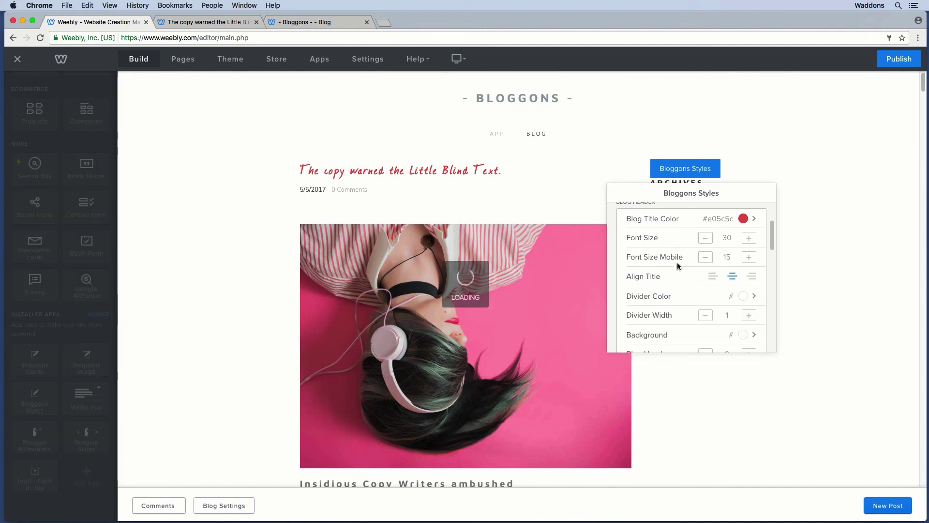
- Give the title divider colour #f8a9a9 and width 2
click(657, 296)
click(625, 231)
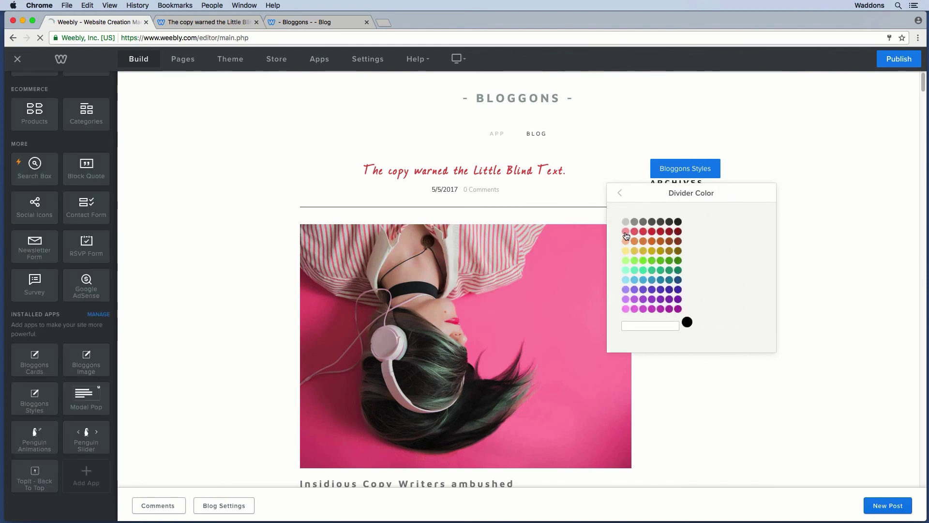
click(619, 193)
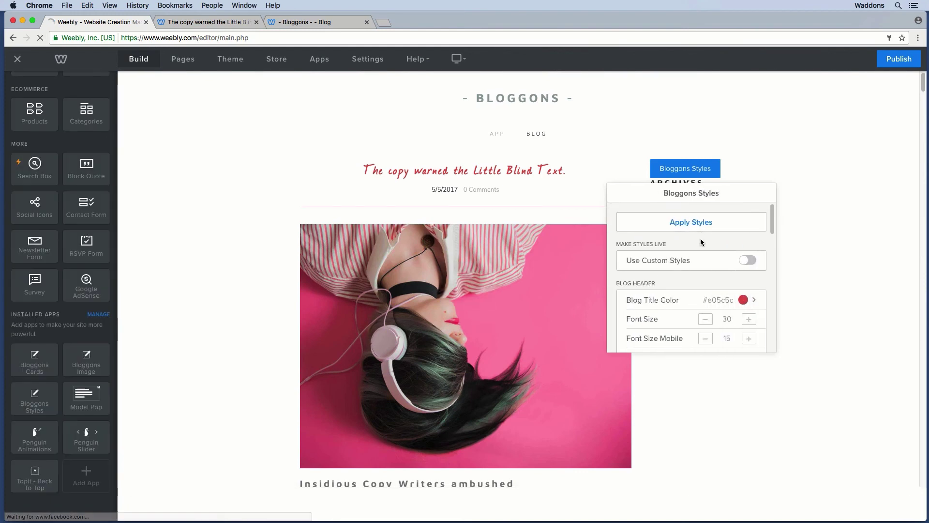
scroll(693, 261, down, 2)
scroll(693, 264, down, 3)
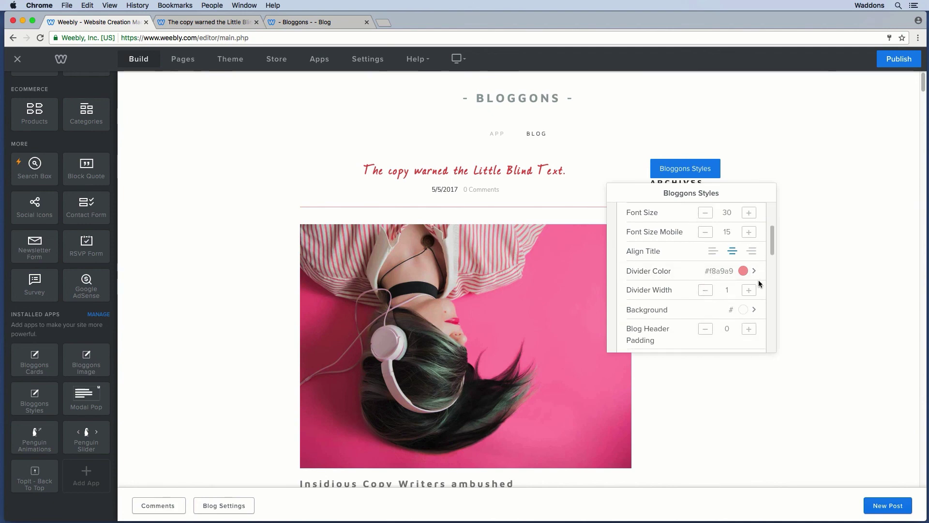
click(749, 290)
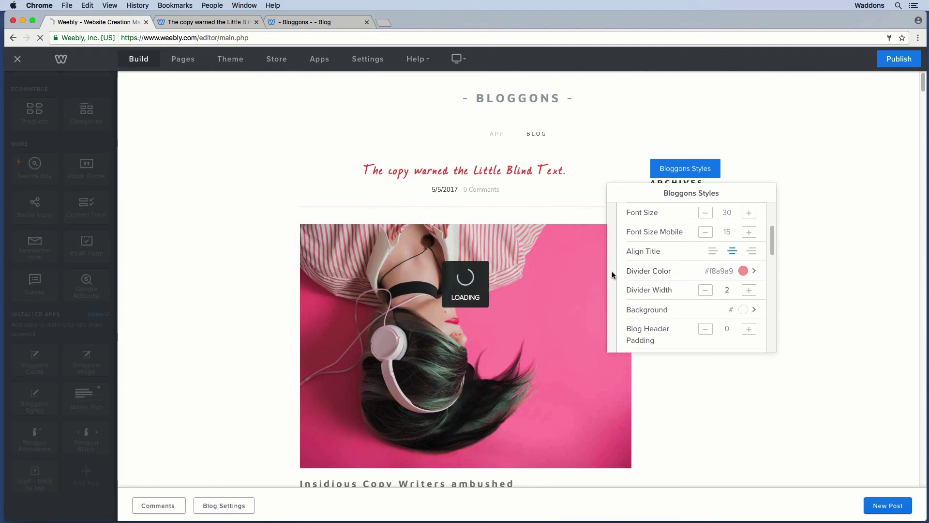
scroll(624, 283, down, 1)
scroll(625, 284, down, 3)
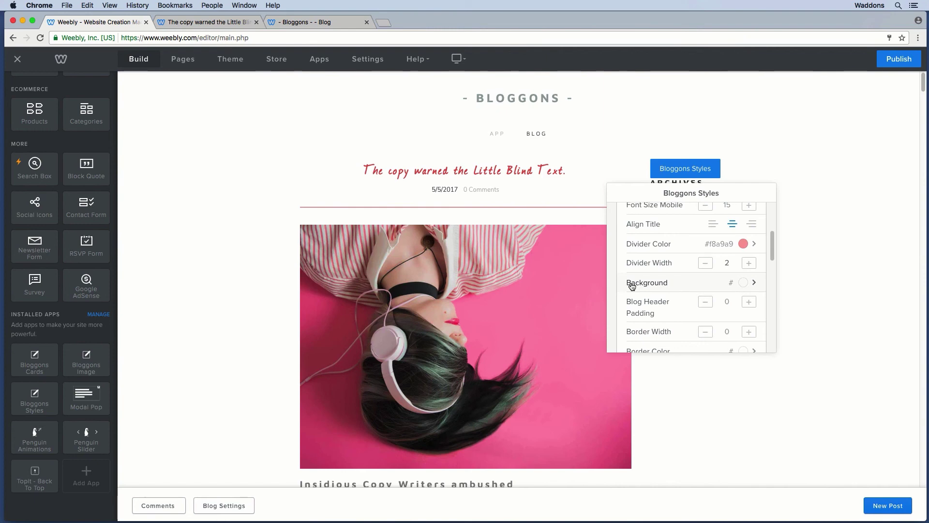
scroll(620, 284, down, 3)
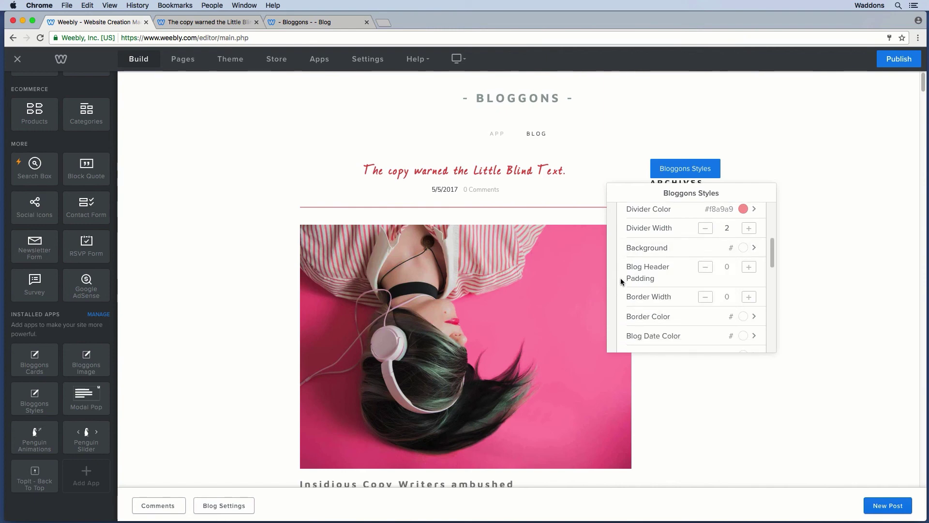
scroll(621, 282, down, 2)
scroll(620, 280, down, 2)
scroll(622, 282, down, 2)
scroll(621, 281, down, 1)
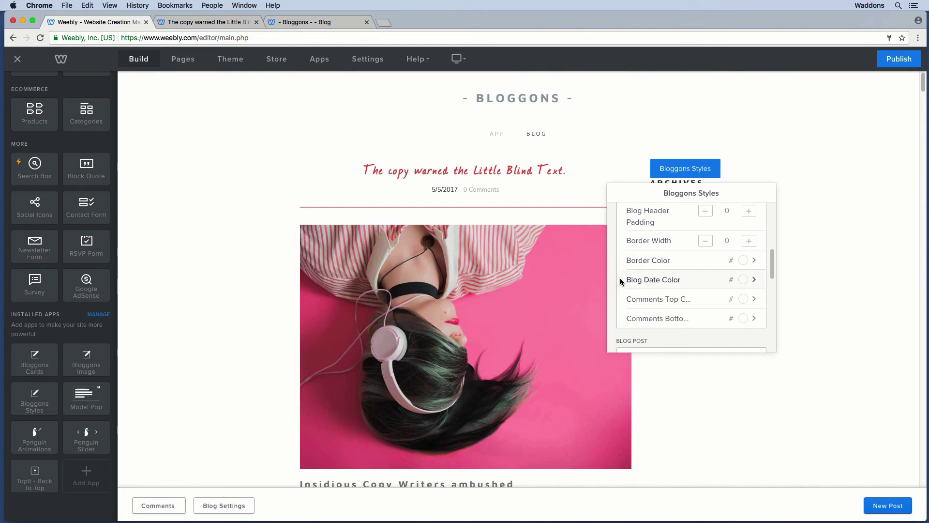
scroll(621, 281, down, 8)
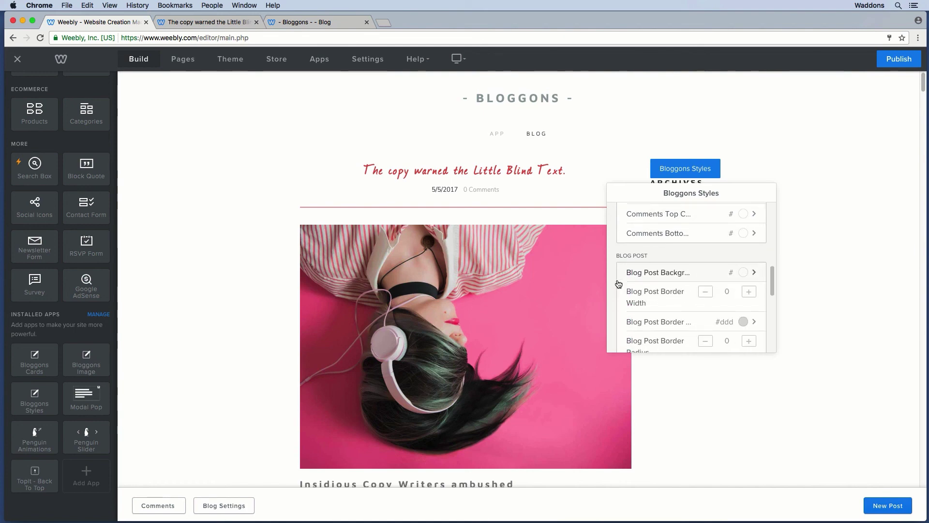
- Set the blog post background to #f5f5f5
click(642, 275)
click(649, 282)
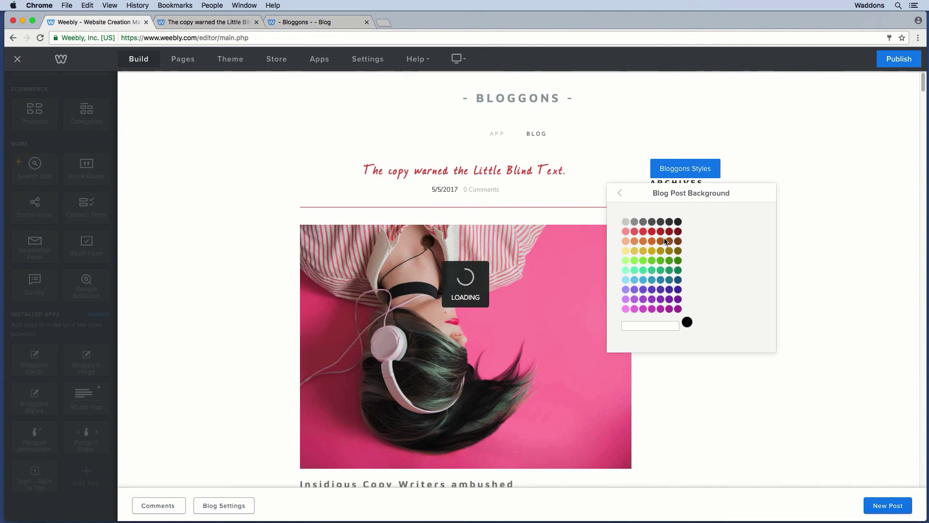
click(640, 325)
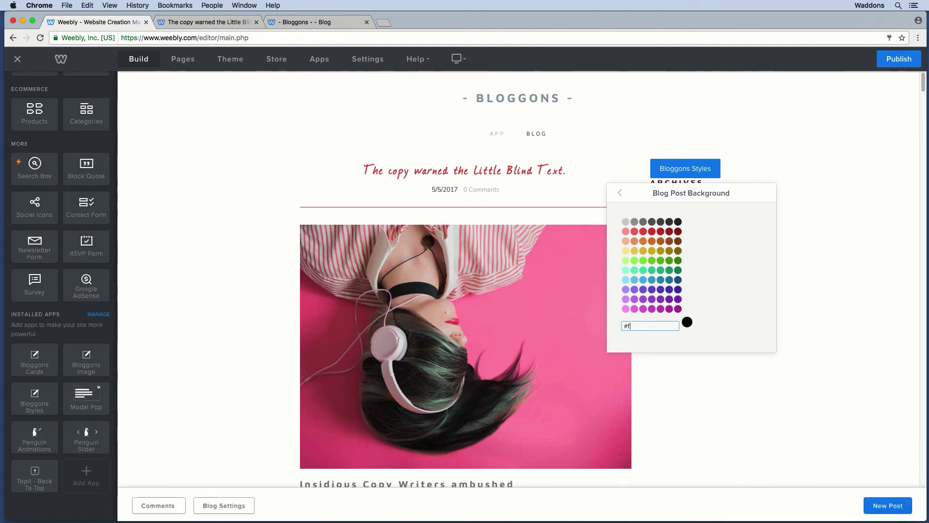
text(#f5f5f5)
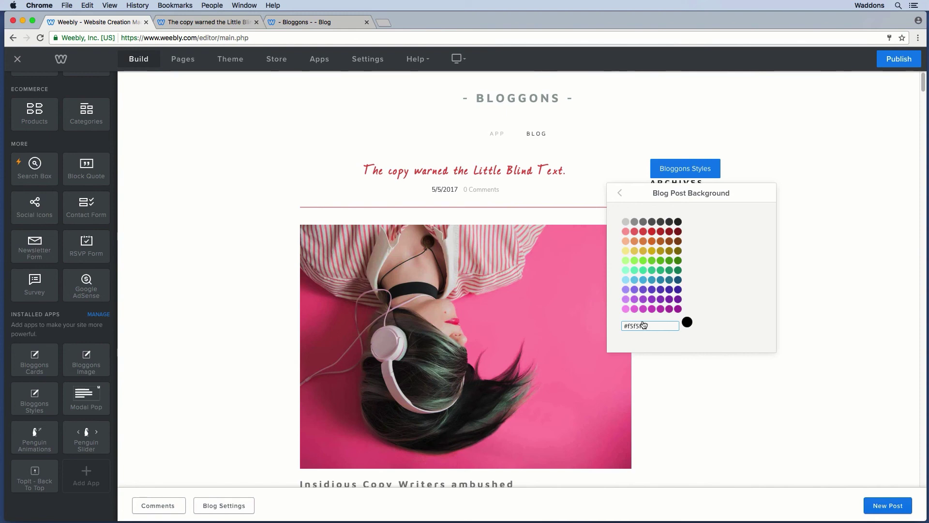
click(619, 193)
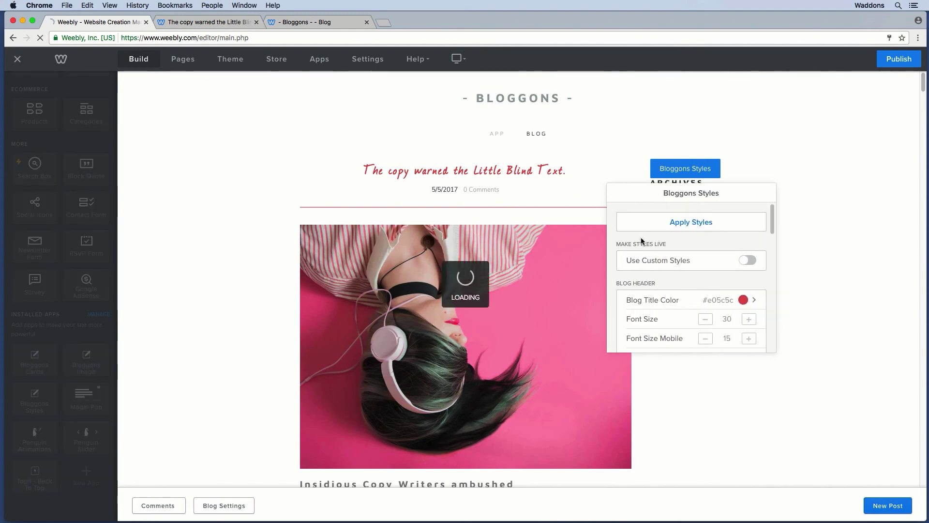
scroll(625, 280, down, 10)
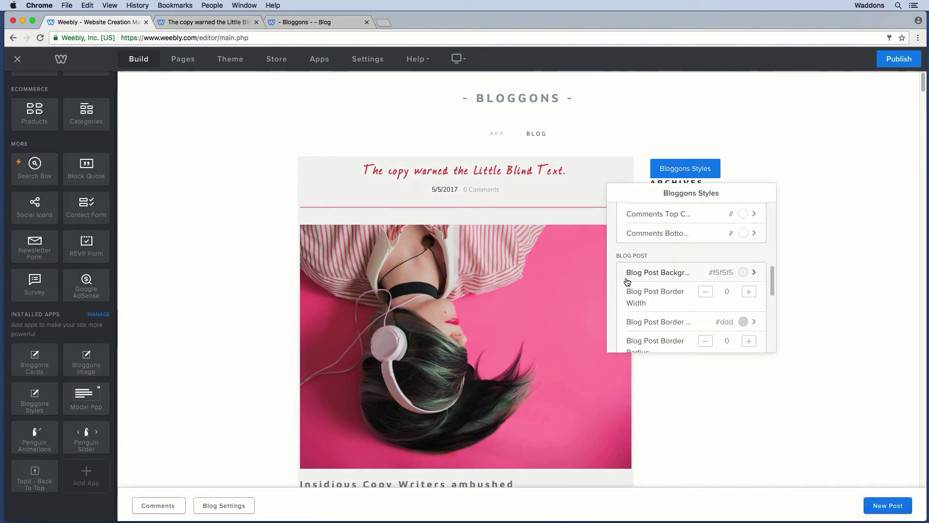
- Give the blog post a border width of 1 and a border radius of 5
click(749, 281)
scroll(619, 289, down, 1)
scroll(620, 290, down, 1)
click(741, 298)
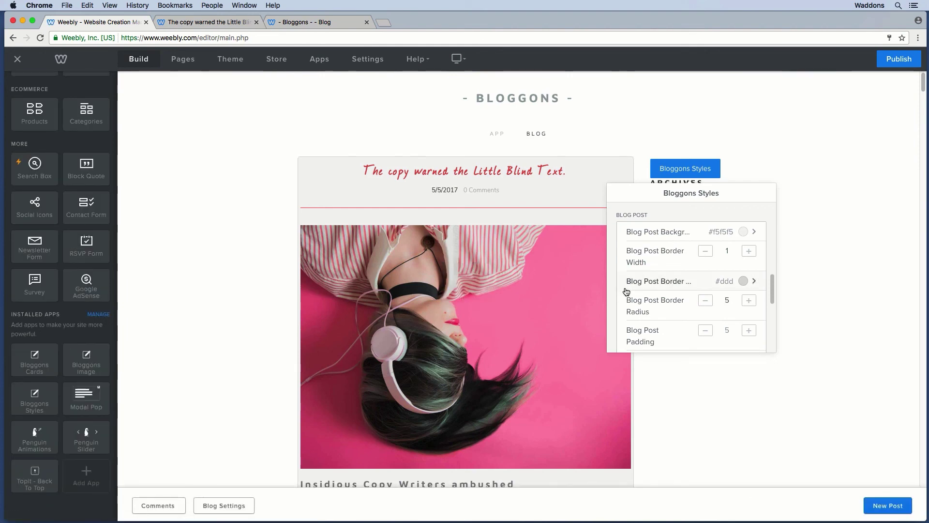
scroll(624, 289, down, 2)
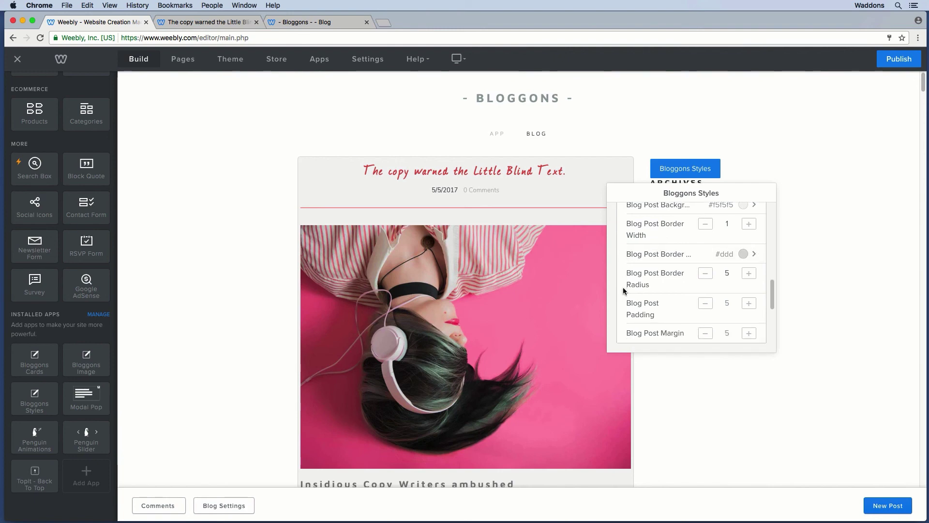
scroll(624, 289, down, 1)
scroll(624, 289, down, 2)
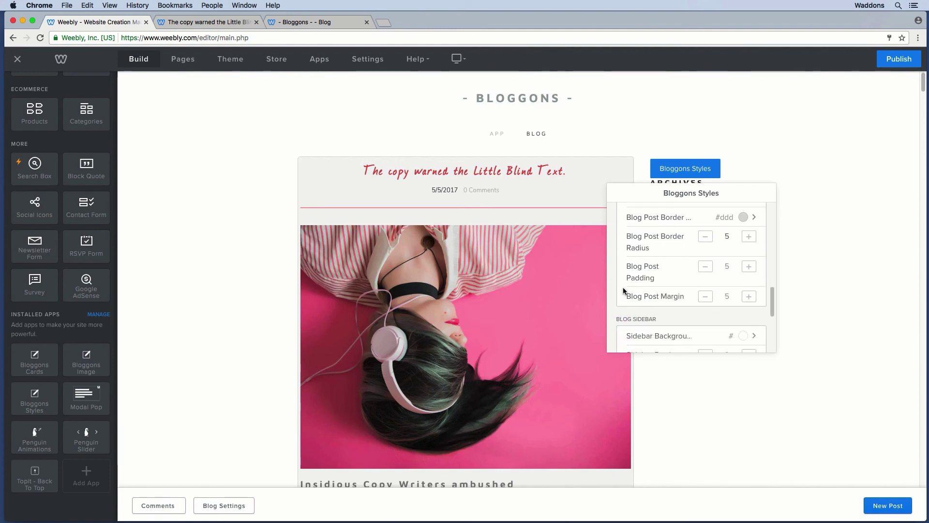
drag(639, 194, 492, 195)
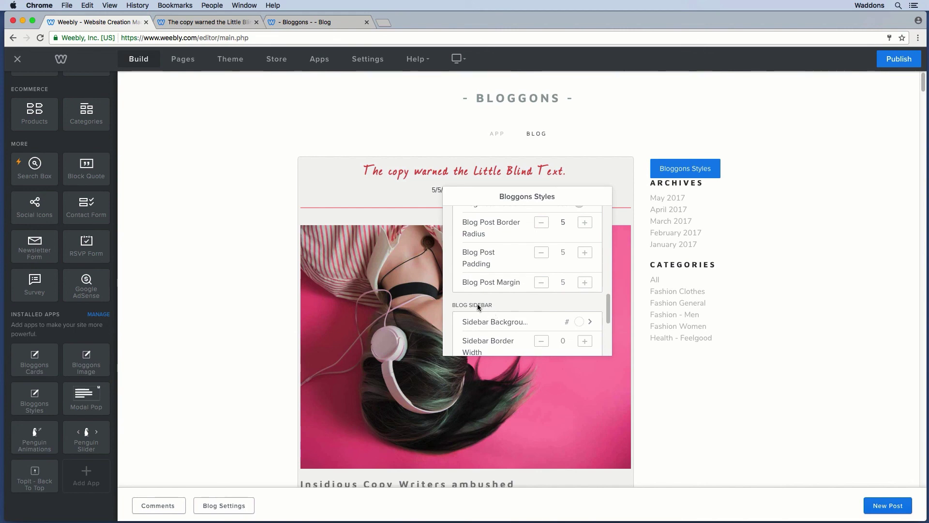
- Set the sidebar background to the same #f5f5f5 grey
scroll(477, 303, down, 2)
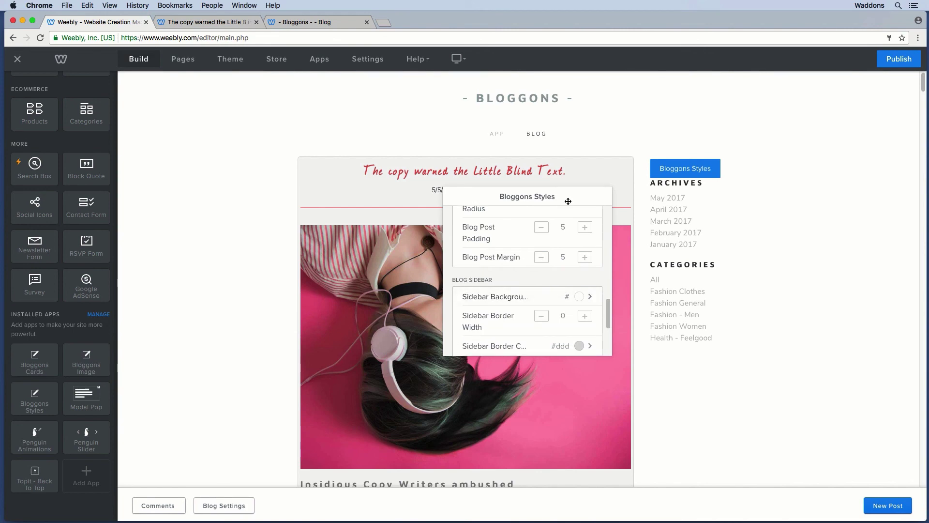
click(514, 297)
click(474, 329)
text(#f5f5f5)
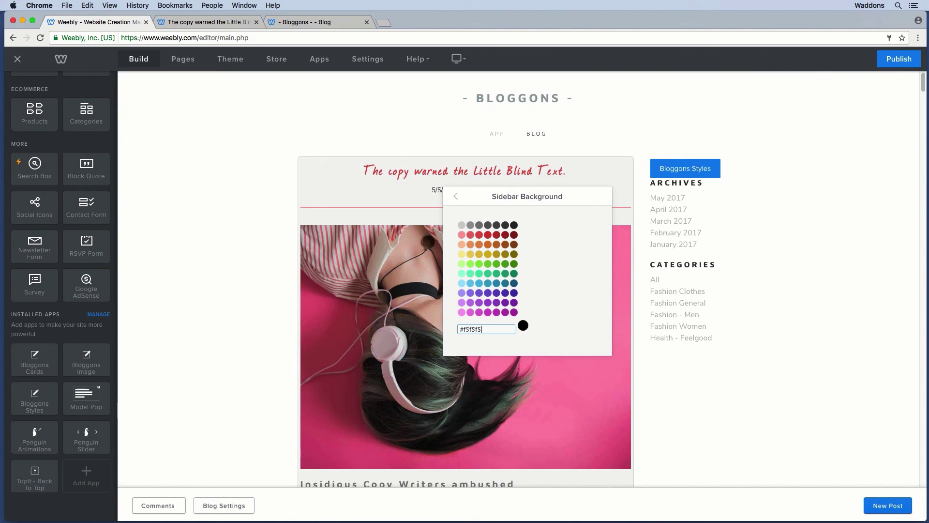
click(454, 198)
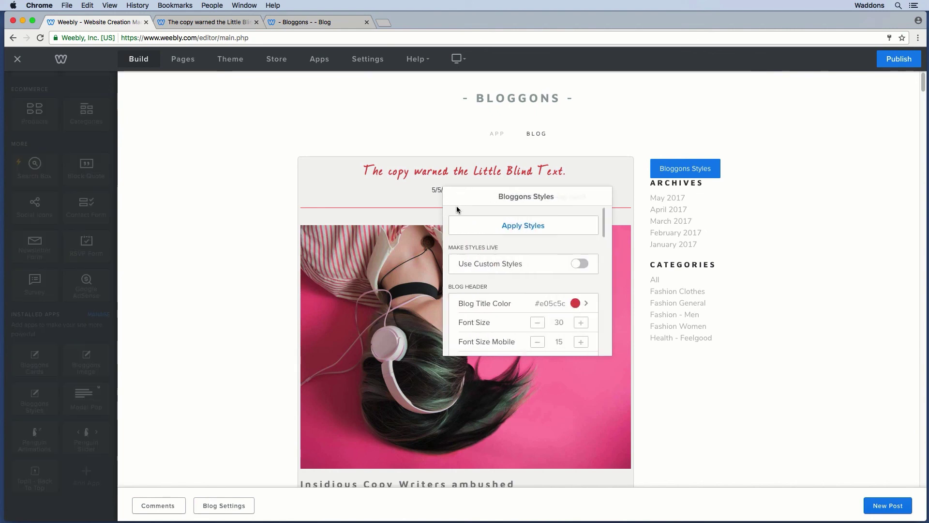
- Give the sidebar a border width of 1 and a border radius of 5
scroll(473, 268, down, 10)
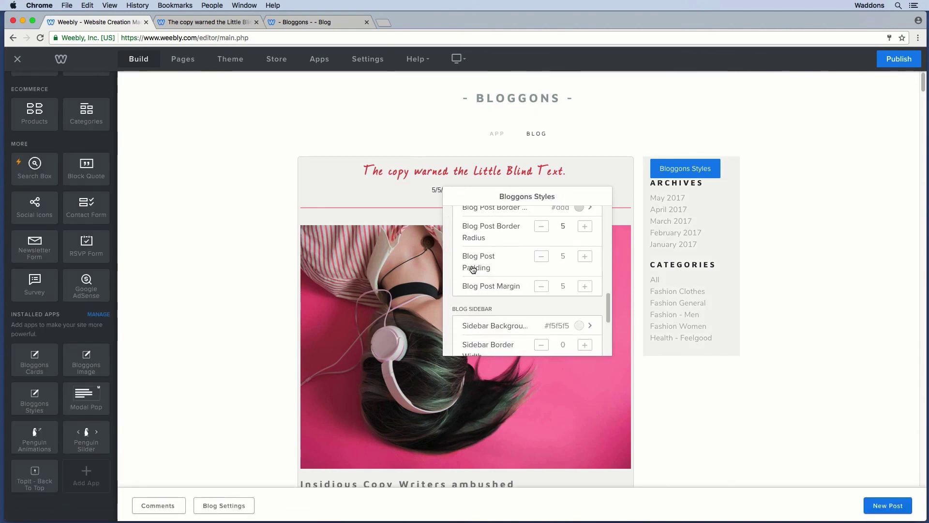
scroll(472, 268, down, 5)
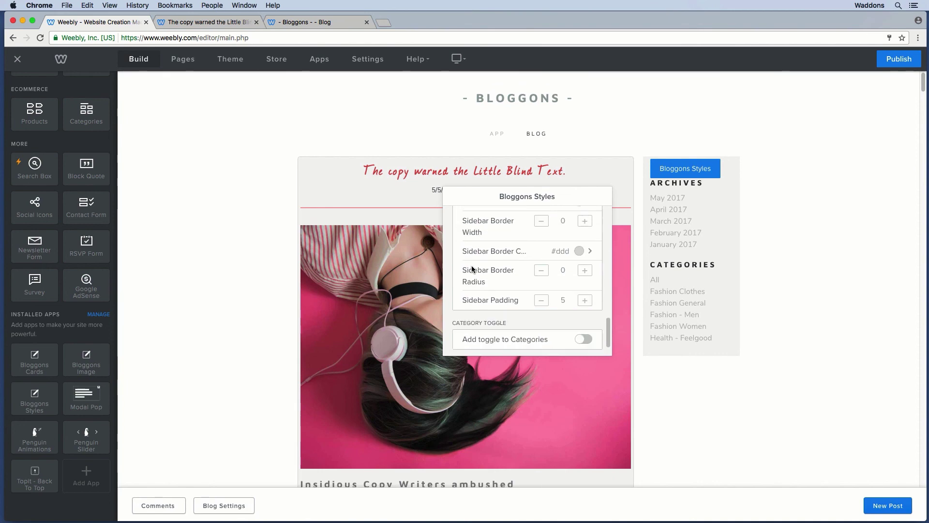
click(586, 224)
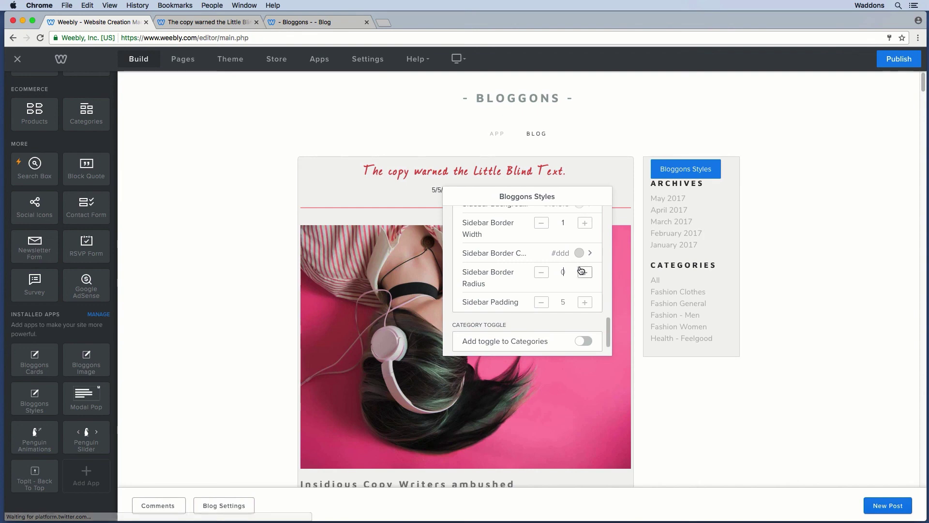
key(BackSpace)
text(5)
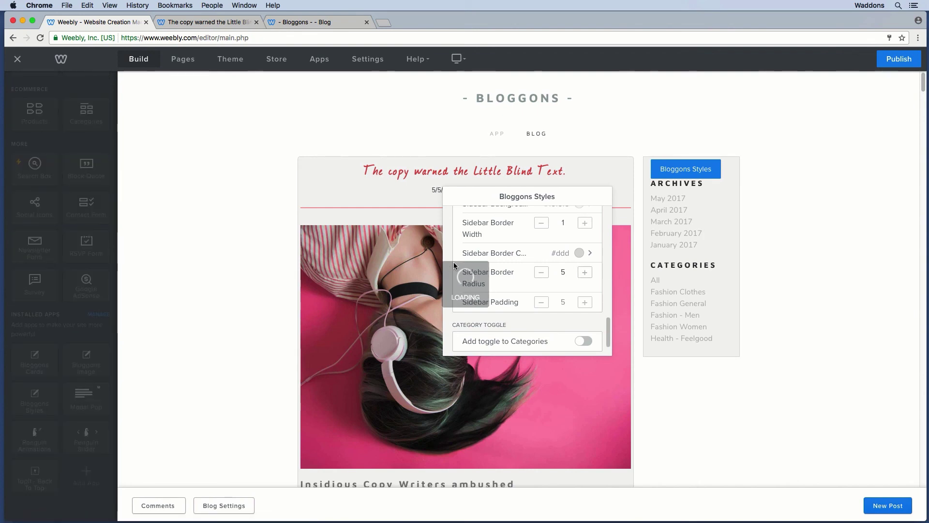
scroll(454, 263, down, 1)
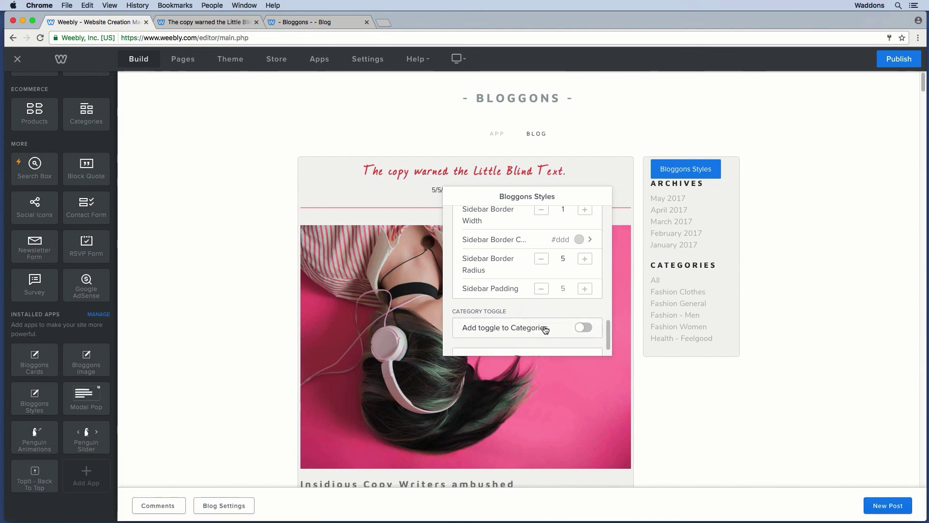
- Turn on 'Add toggle to Categories' in Bloggons Styles and close the panel
mouse_move(546, 331)
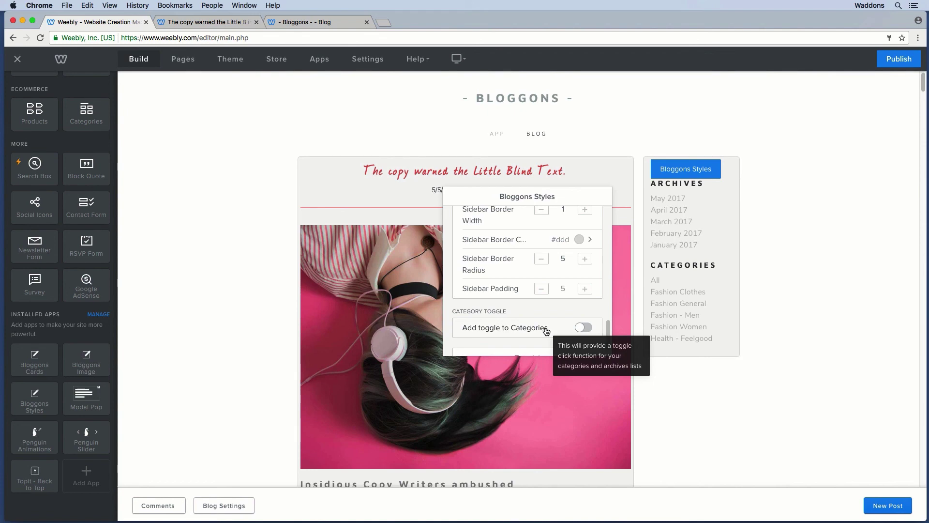
click(546, 330)
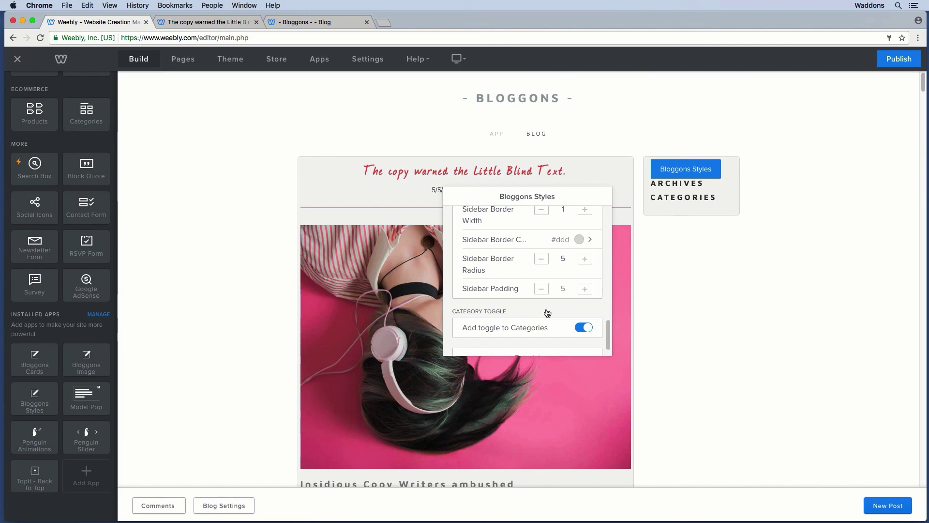
click(673, 185)
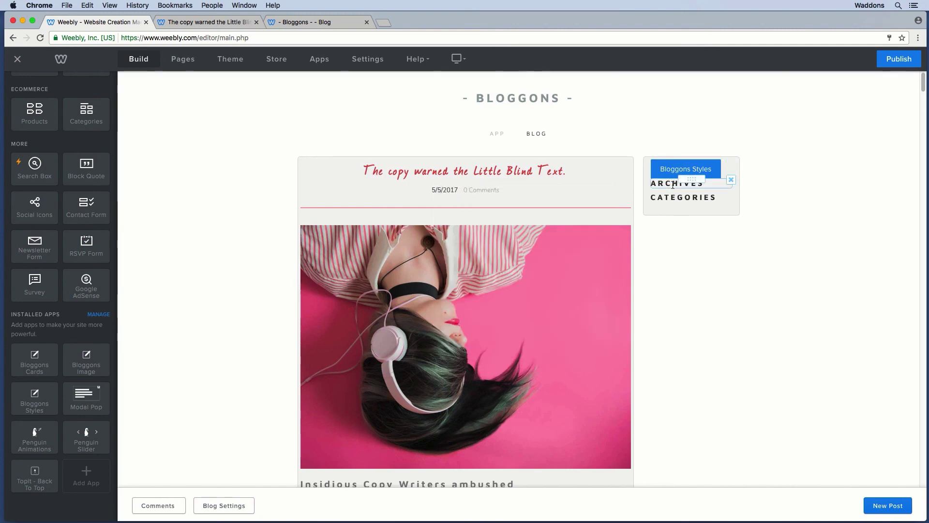
- Check the sidebar's Archives and Categories lists after enabling the toggle
click(673, 185)
click(678, 265)
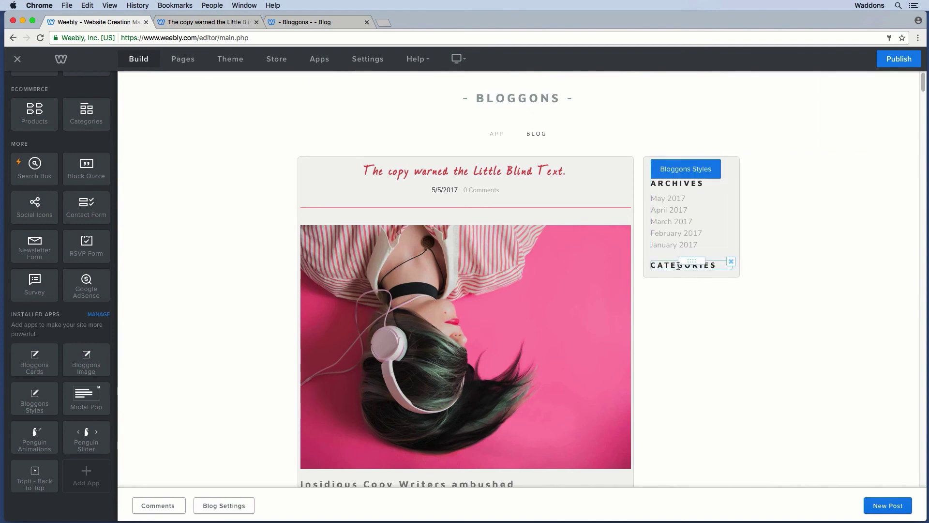
click(675, 184)
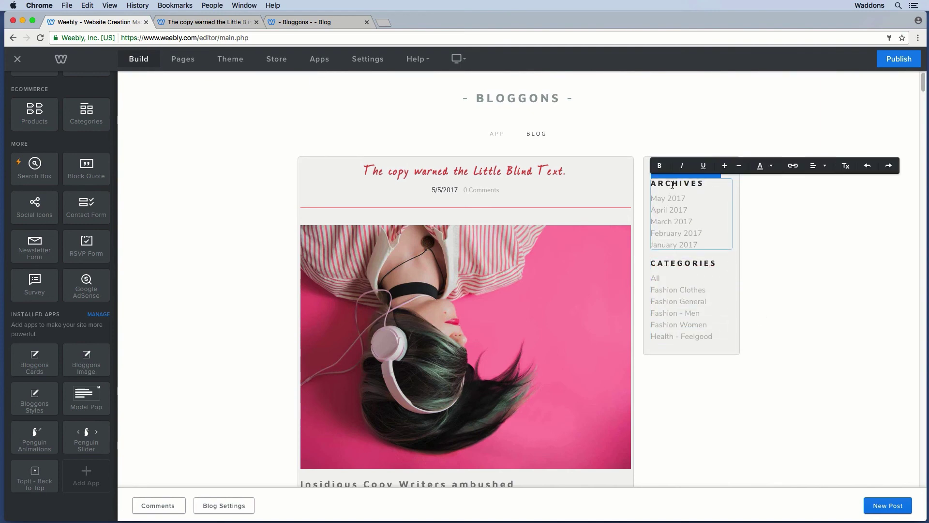
click(778, 336)
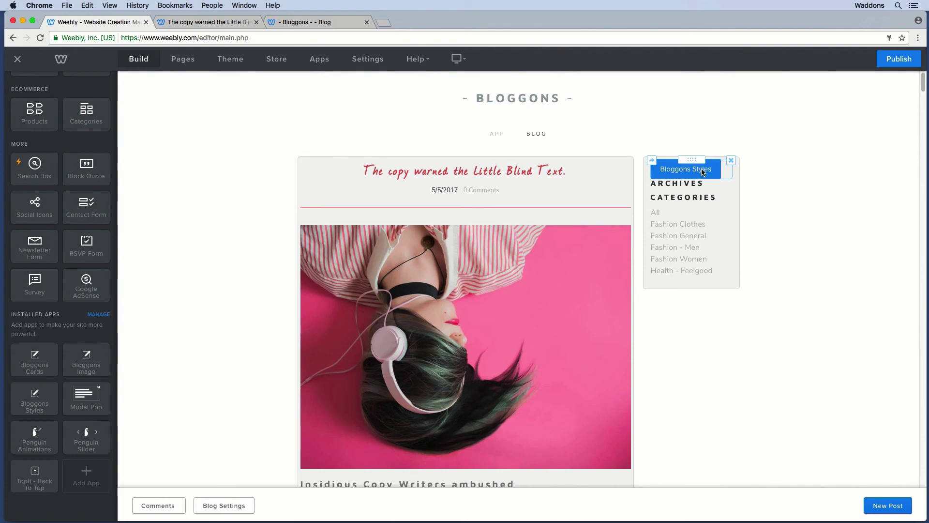
- Enable Use Custom Styles, apply them to the live site, and dismiss the confirmation
click(702, 170)
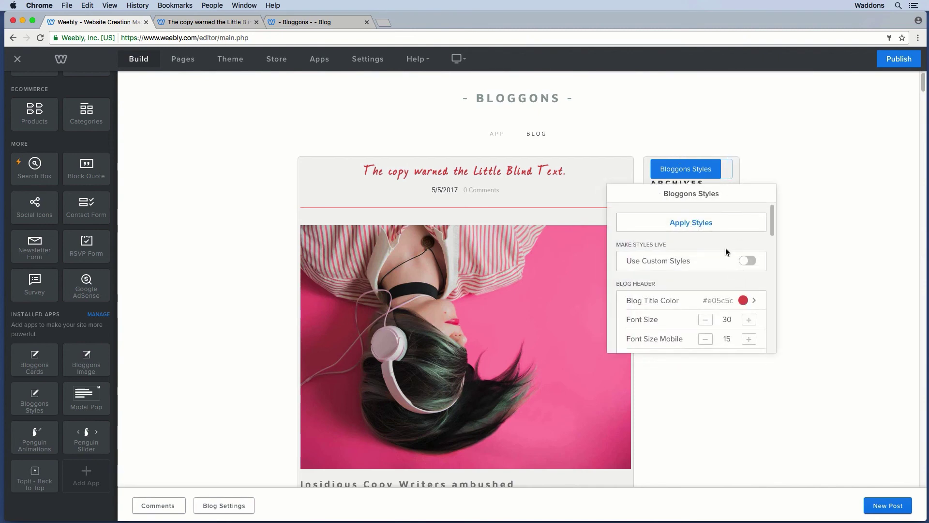
click(668, 262)
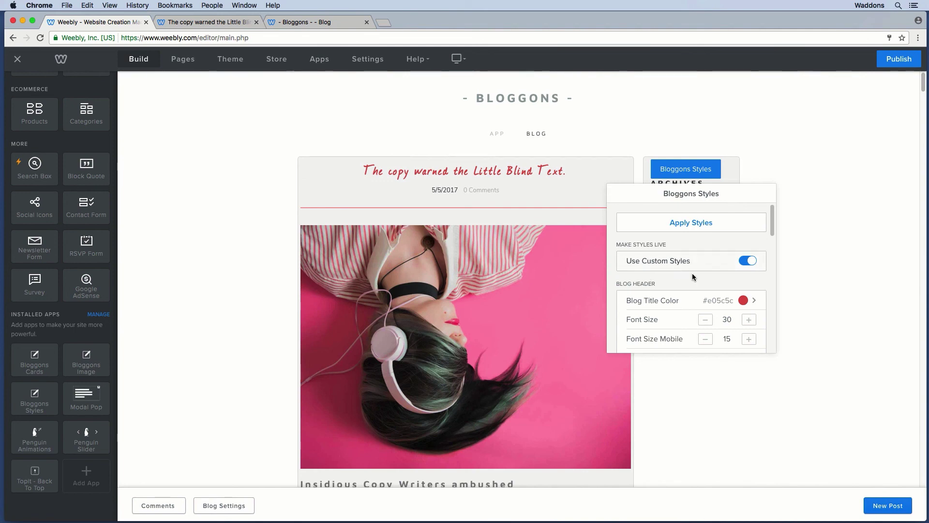
click(706, 223)
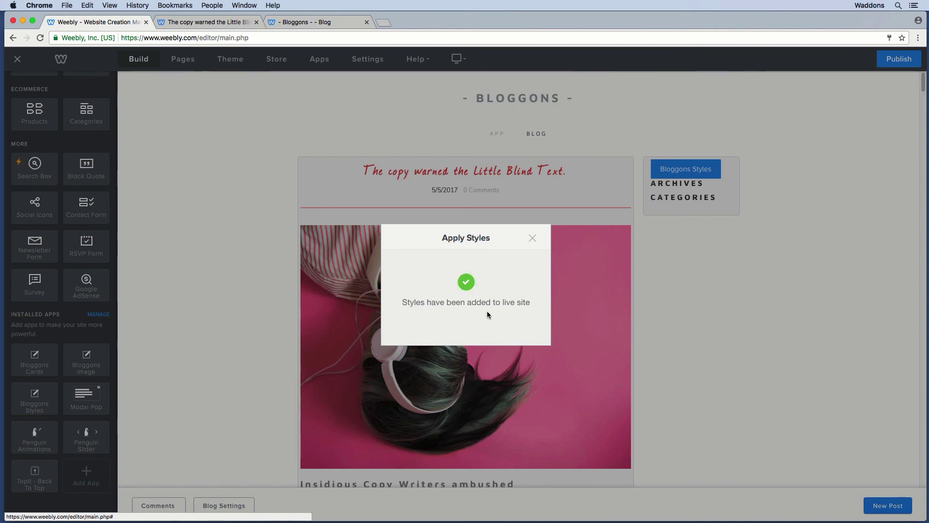
click(533, 239)
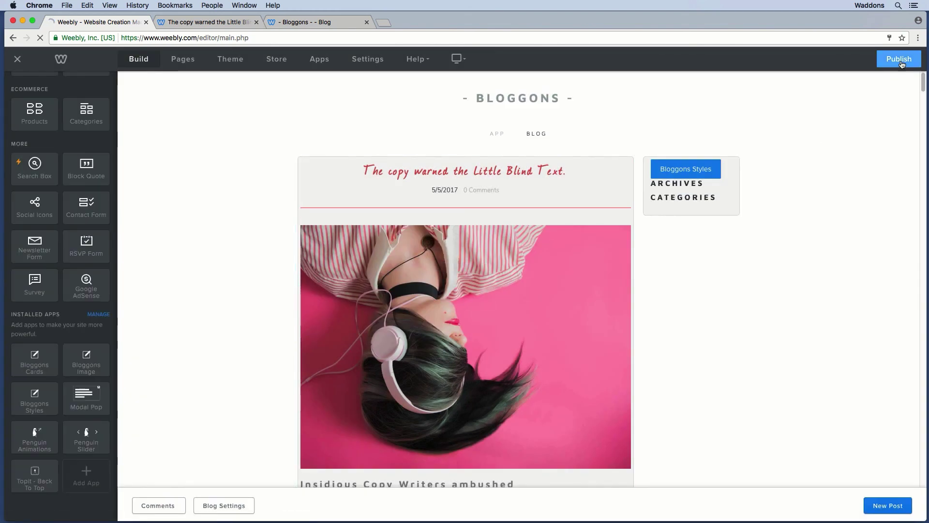
- Publish the site and view the styled post and sidebar on the live blog
click(899, 60)
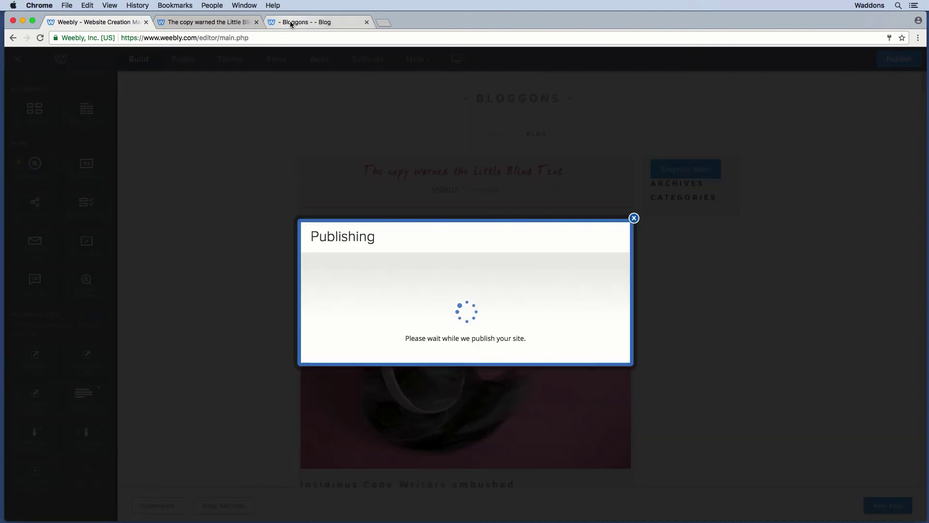
click(438, 236)
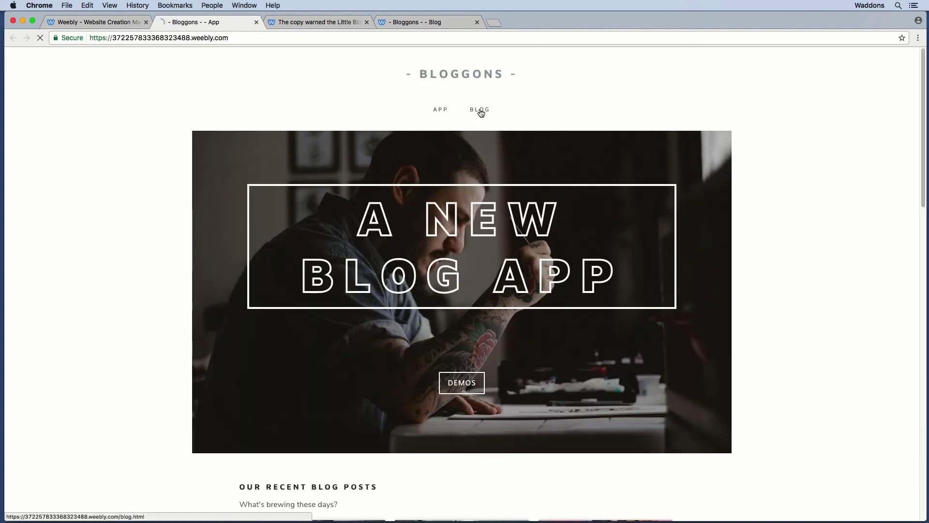
click(480, 111)
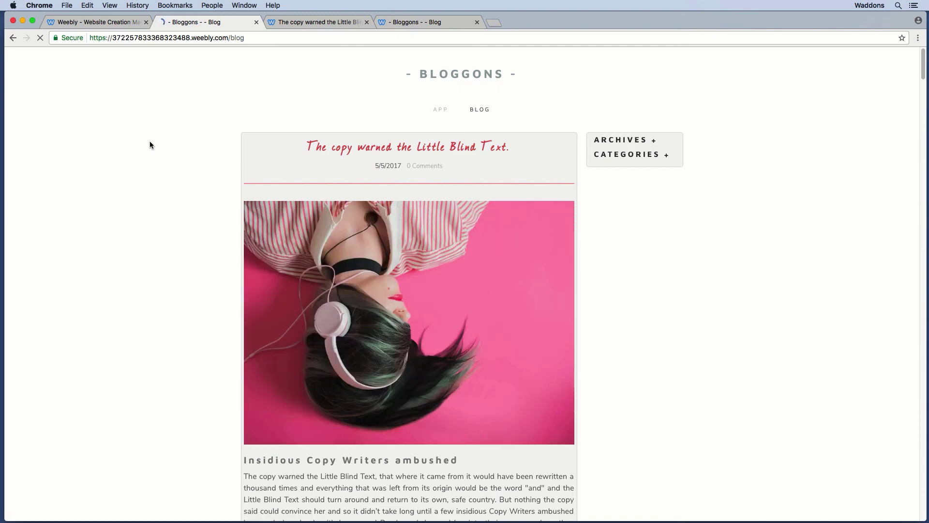
scroll(595, 198, down, 1)
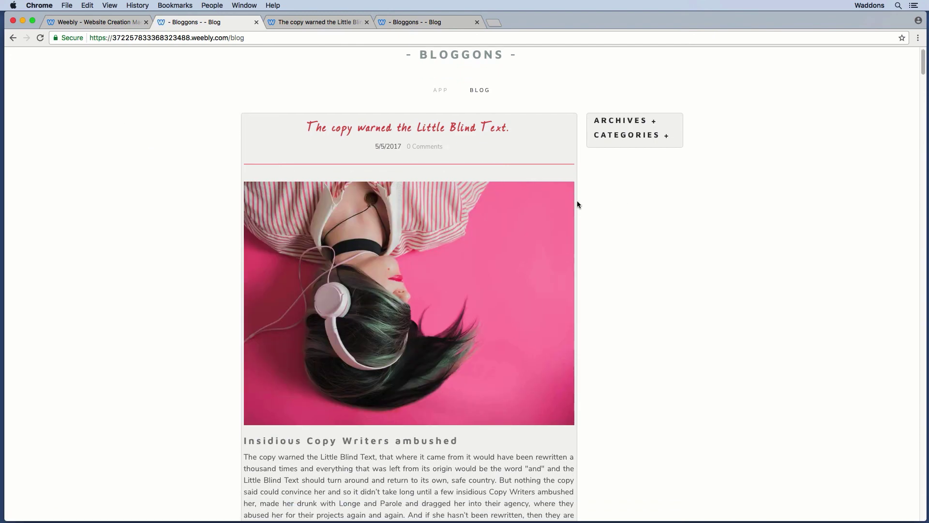
scroll(574, 204, down, 10)
scroll(569, 205, down, 5)
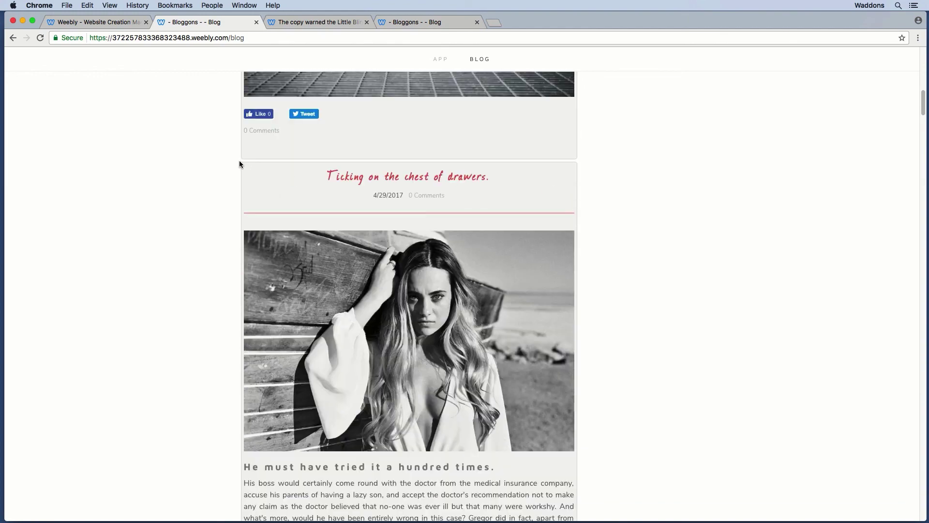
scroll(604, 196, up, 1)
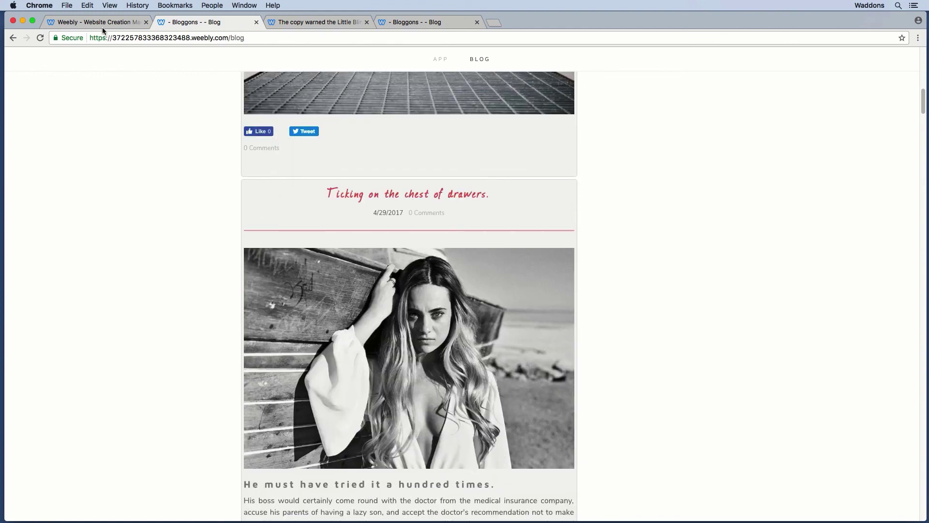
- Back in the editor, reopen Bloggons Styles and scroll down to Blog Post Margin
click(102, 22)
click(635, 185)
click(684, 163)
scroll(670, 263, down, 5)
scroll(672, 266, down, 4)
scroll(678, 269, down, 4)
- Set Blog Post Margin to 25 and publish the site
click(726, 277)
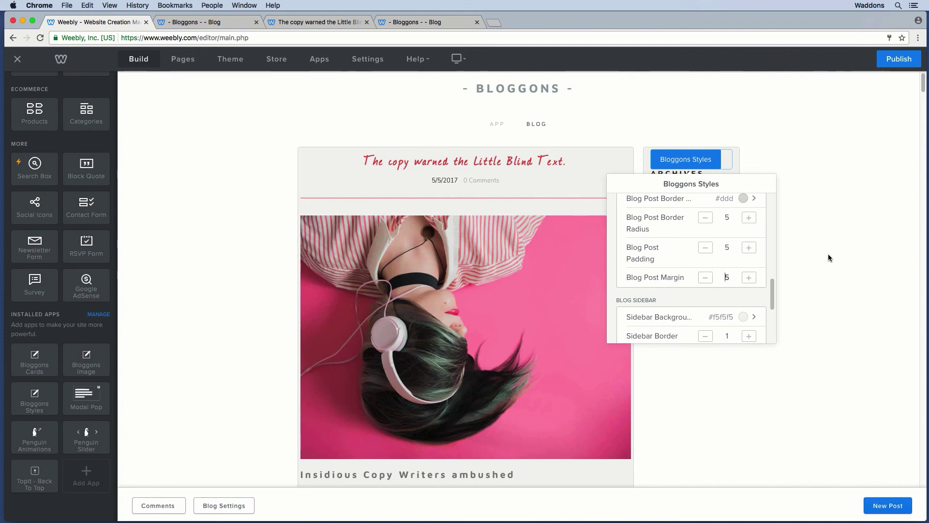
text(2)
click(816, 257)
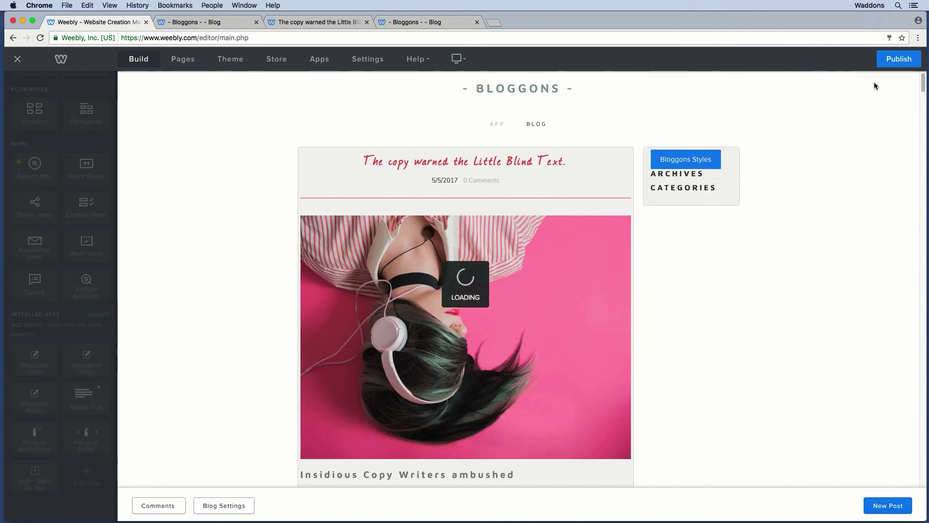
click(898, 59)
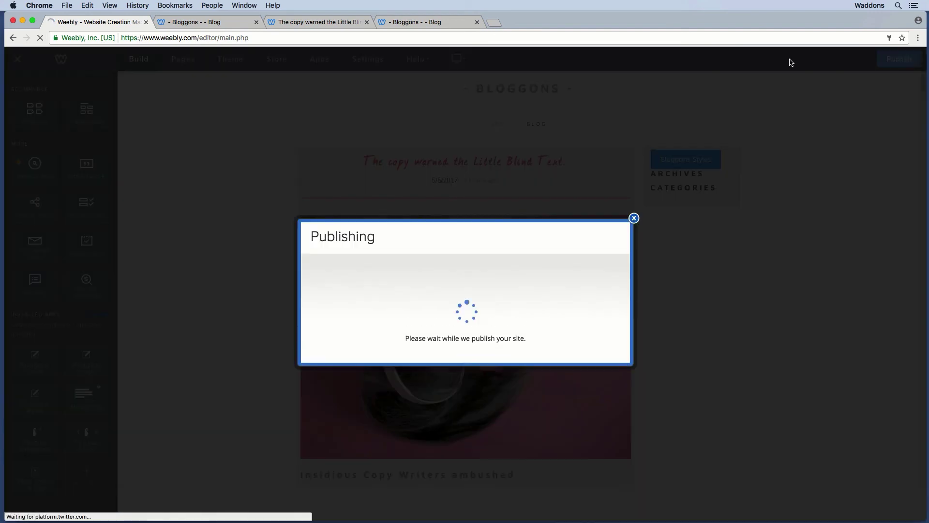
- Reload the live blog to check the margin, then reopen Bloggons Styles in the editor
click(218, 23)
click(38, 39)
scroll(111, 112, down, 5)
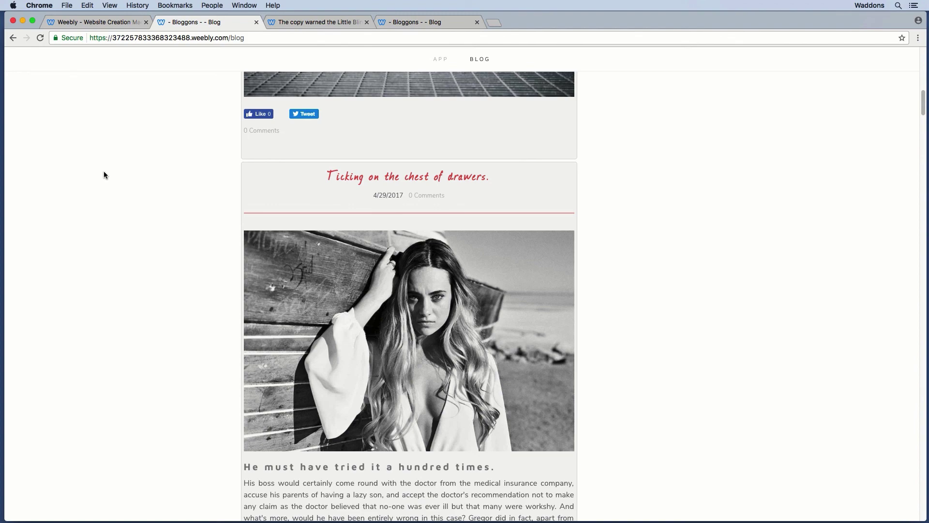
key(super+r)
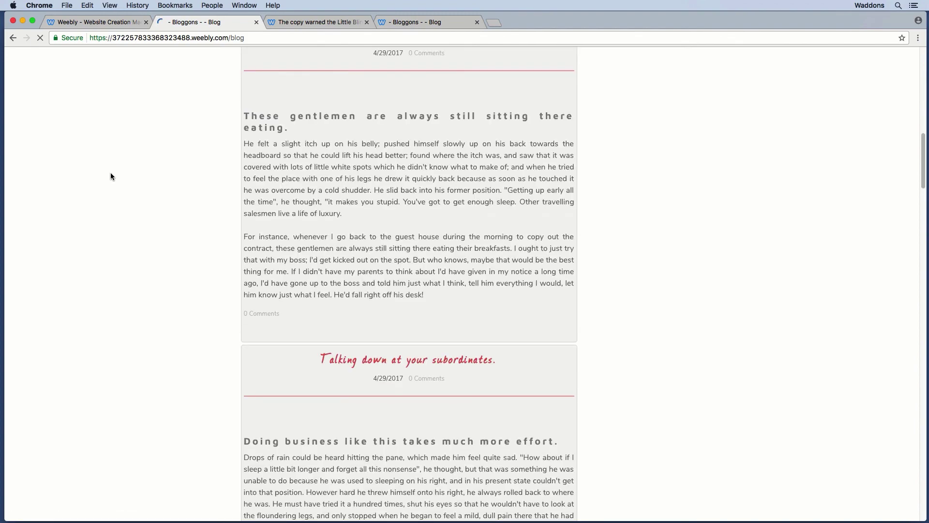
scroll(143, 183, up, 15)
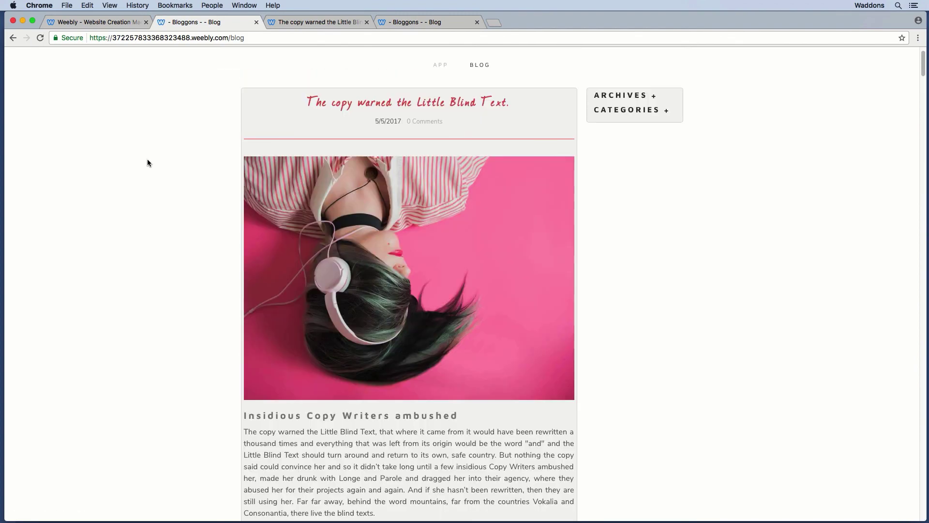
click(95, 22)
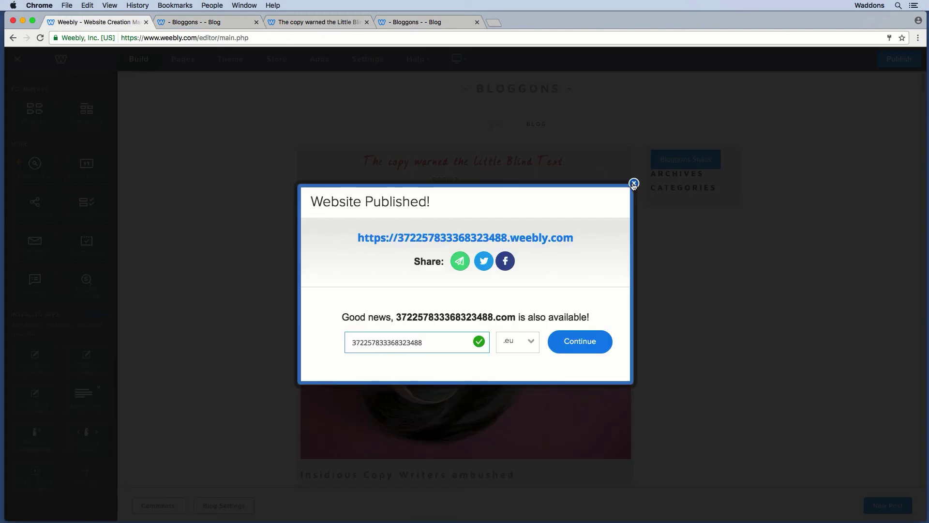
click(634, 182)
click(684, 160)
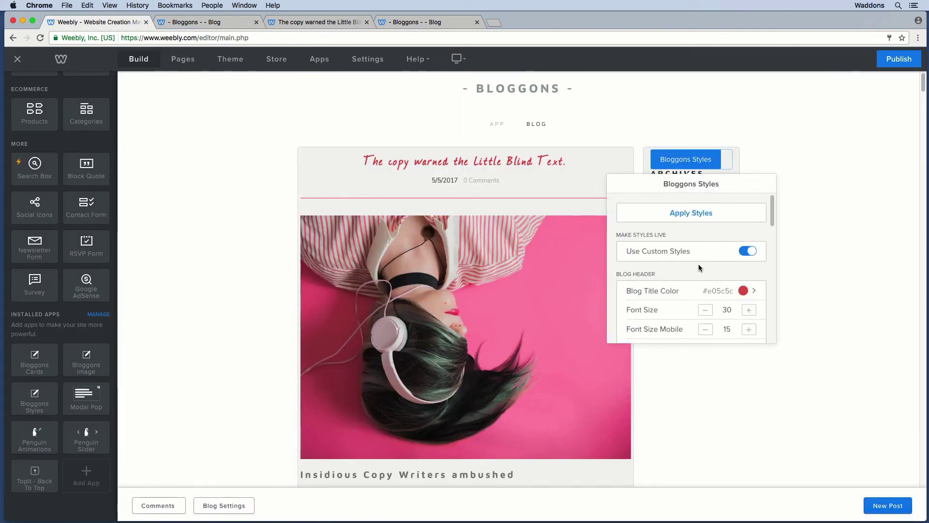
- Apply the custom Bloggons Styles to the live site again and republish the website
scroll(698, 266, down, 3)
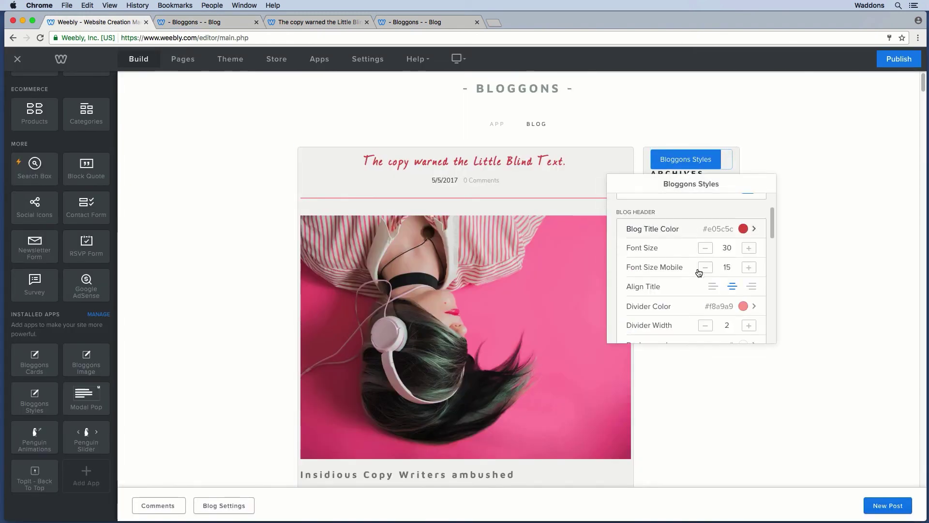
scroll(481, 331, down, 8)
scroll(477, 326, down, 4)
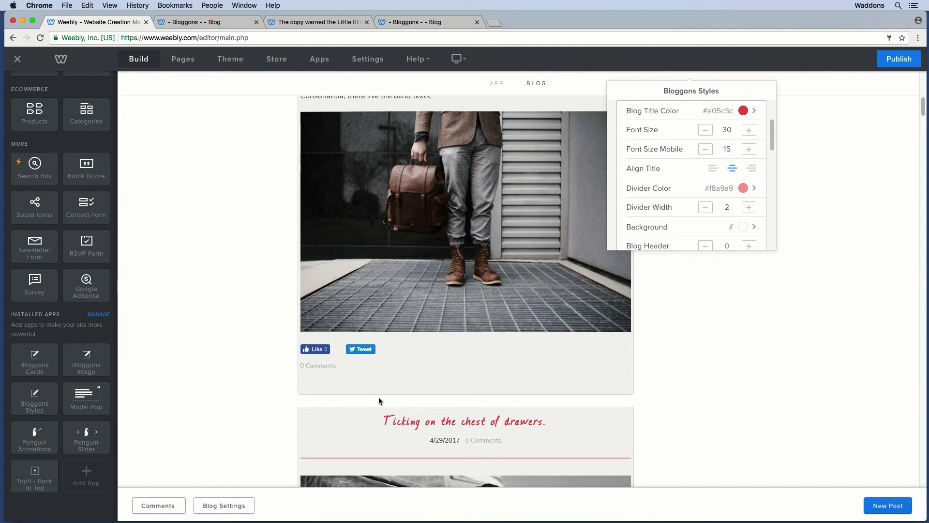
scroll(673, 208, up, 4)
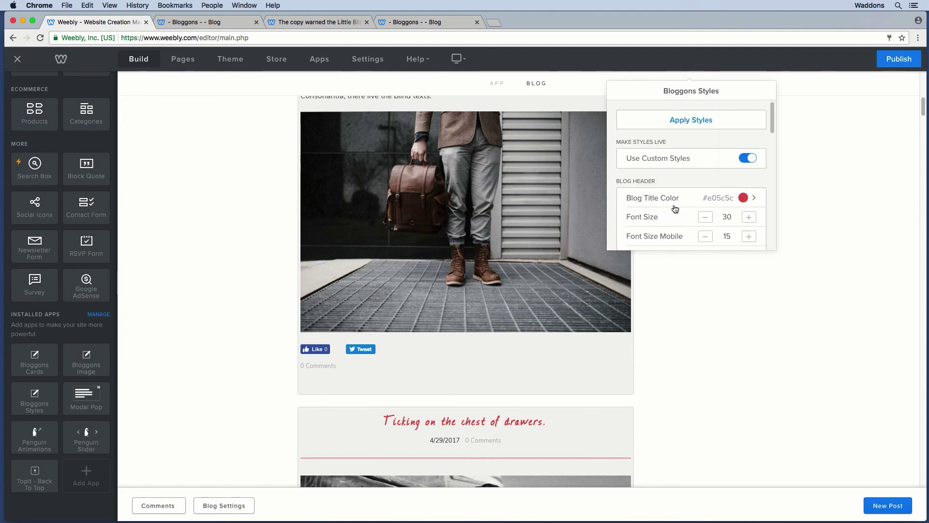
click(698, 122)
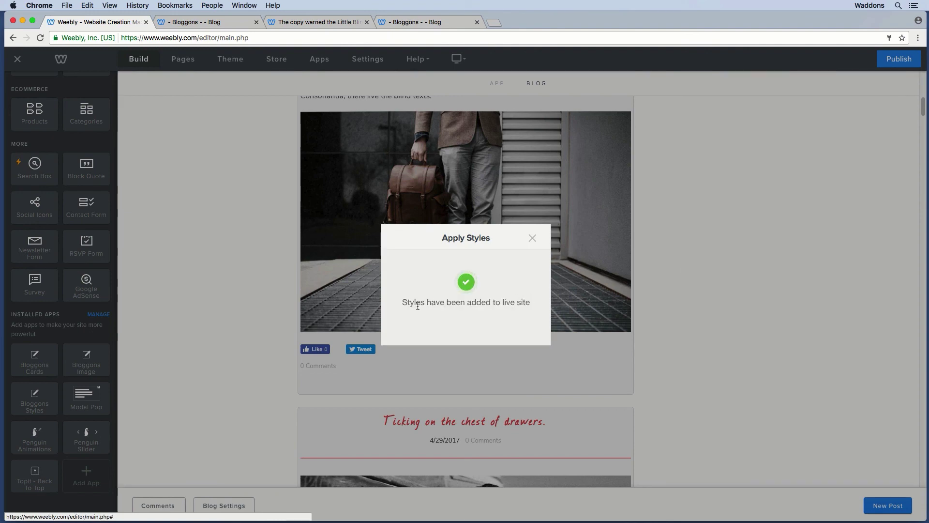
click(533, 239)
click(899, 59)
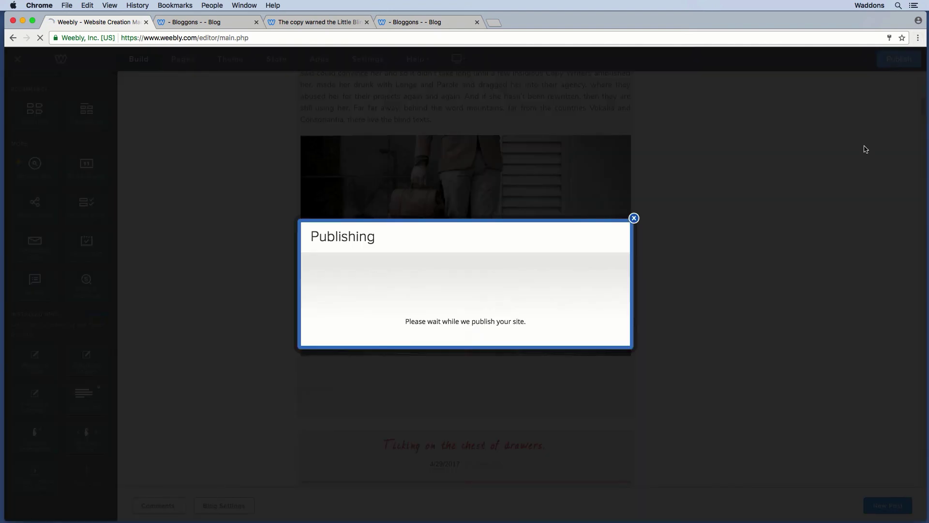
click(194, 22)
- Reload the live blog and expand then collapse the Archives and Categories lists
key(super+r)
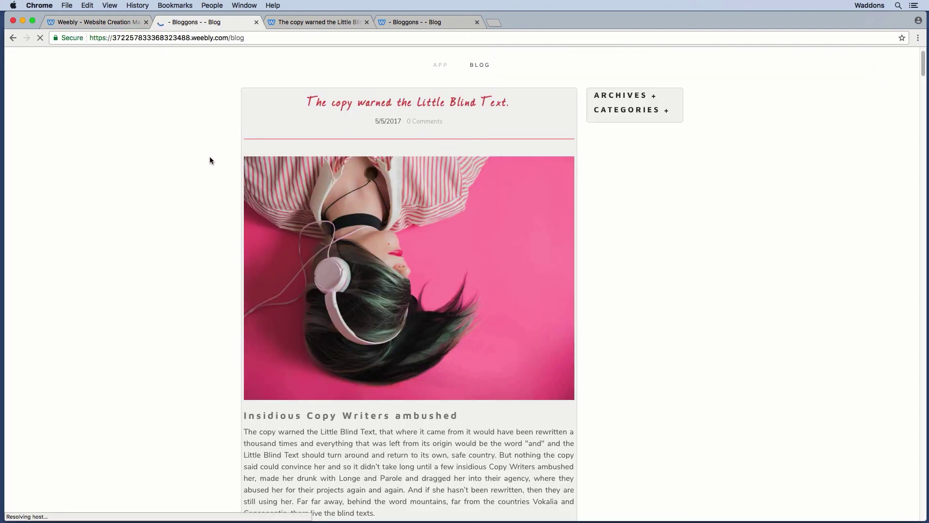
scroll(214, 161, down, 3)
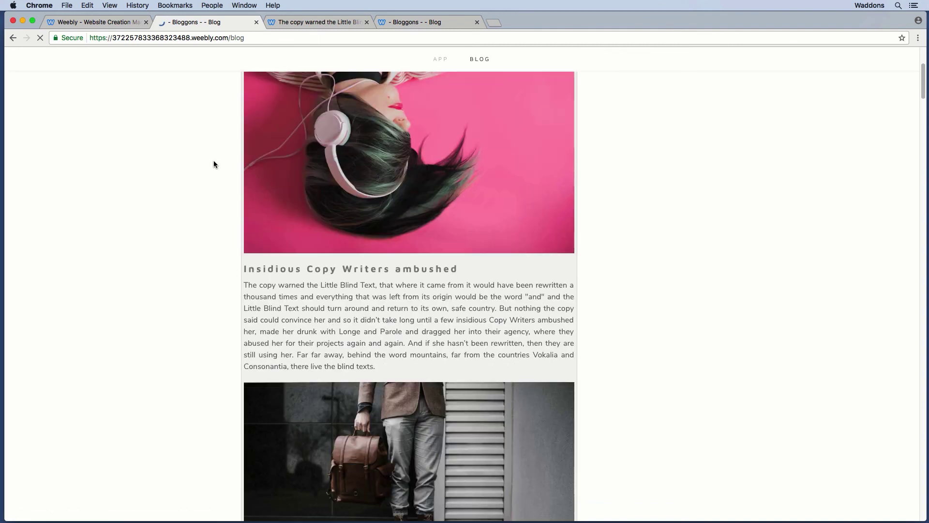
scroll(214, 162, down, 10)
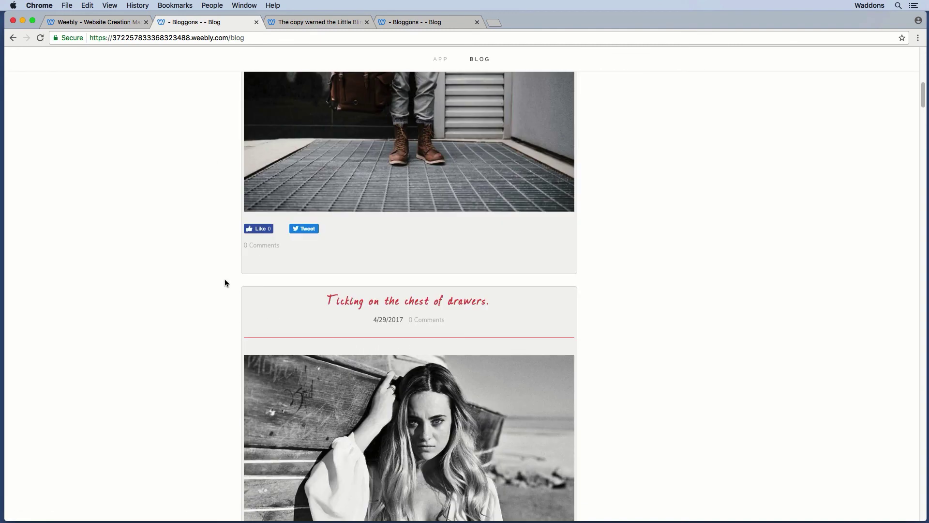
scroll(162, 244, down, 1)
scroll(174, 231, up, 15)
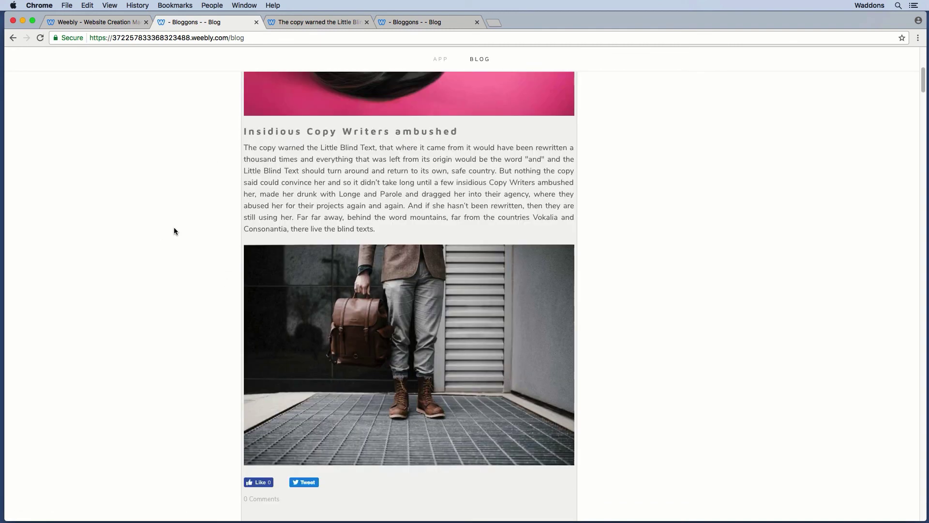
click(638, 141)
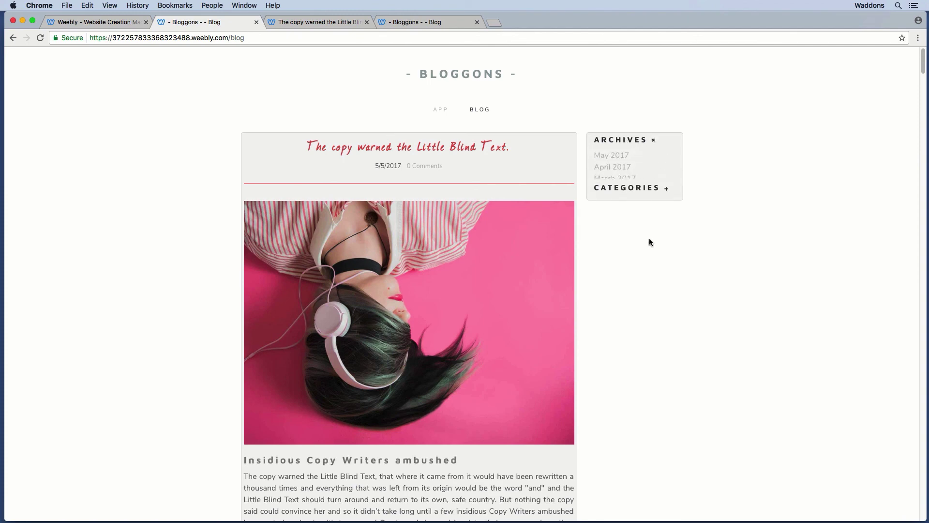
click(641, 224)
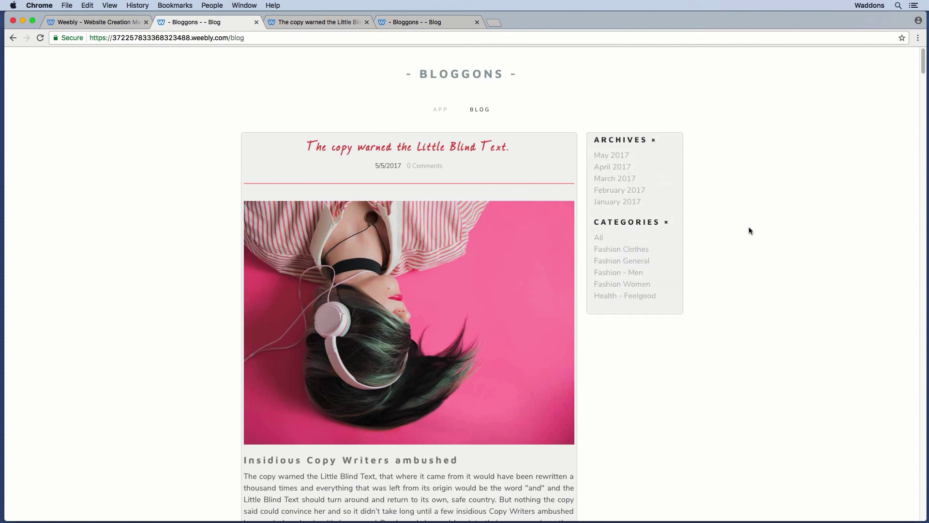
click(636, 224)
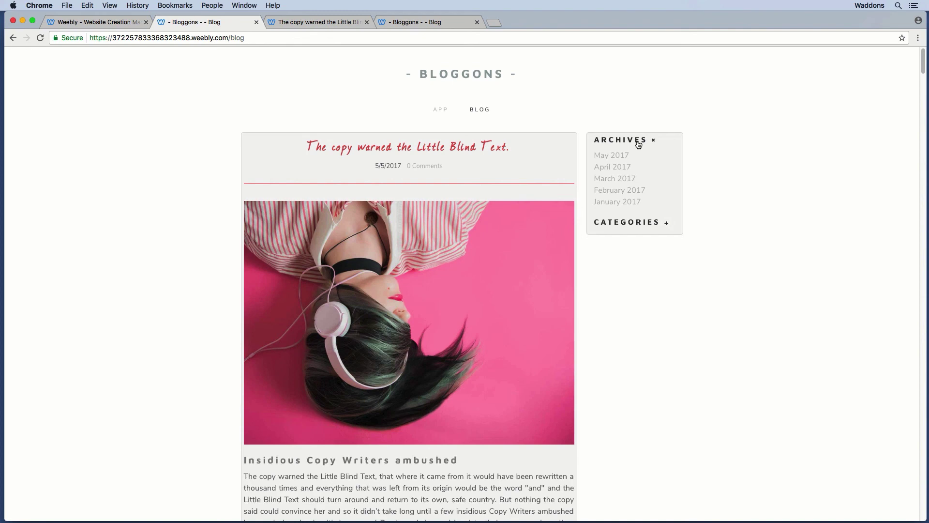
click(638, 141)
- Expand and collapse both sidebar lists once more, then return to the editor
click(630, 141)
click(601, 223)
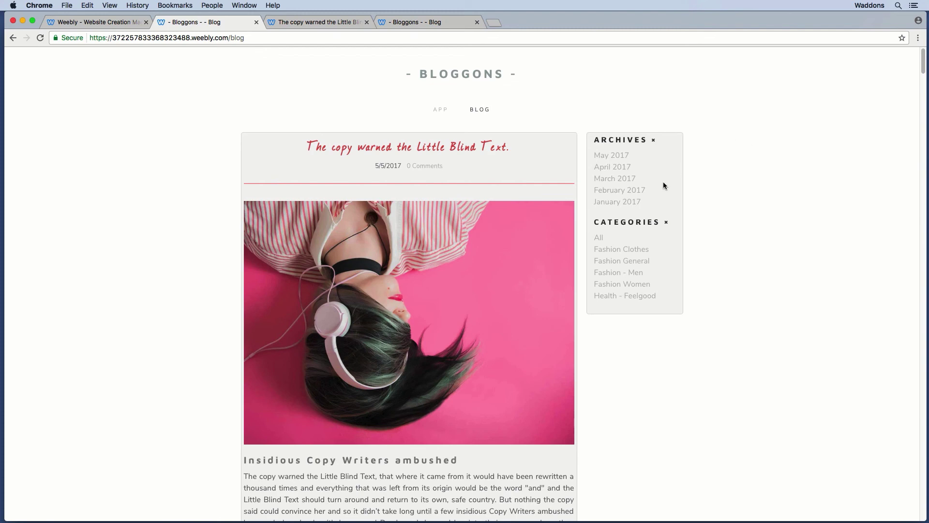
click(647, 221)
click(622, 139)
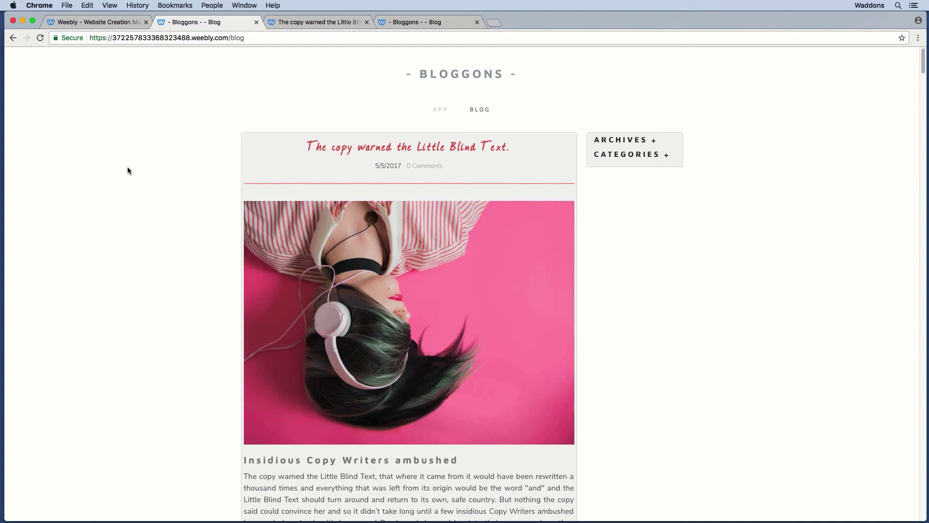
click(105, 24)
click(636, 183)
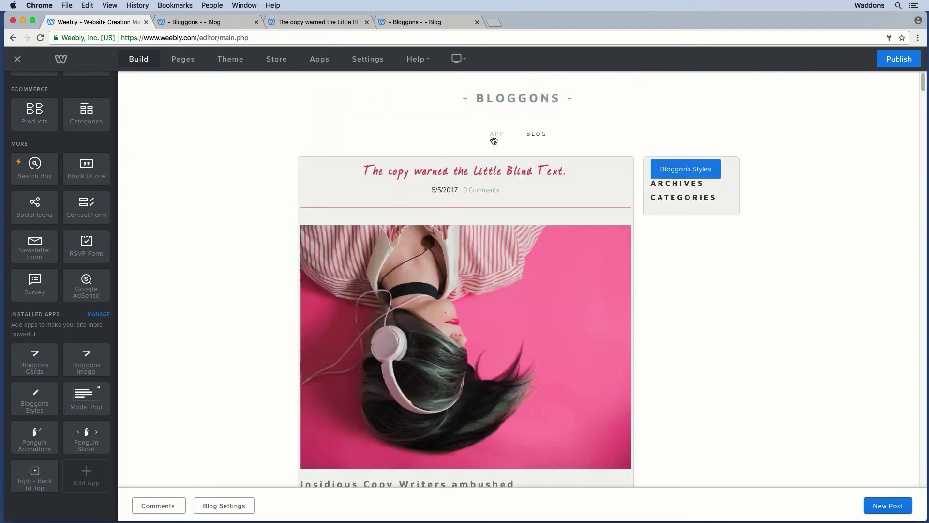
- Switch off Use Custom Styles and remove the custom styles from the live site
click(729, 171)
click(740, 169)
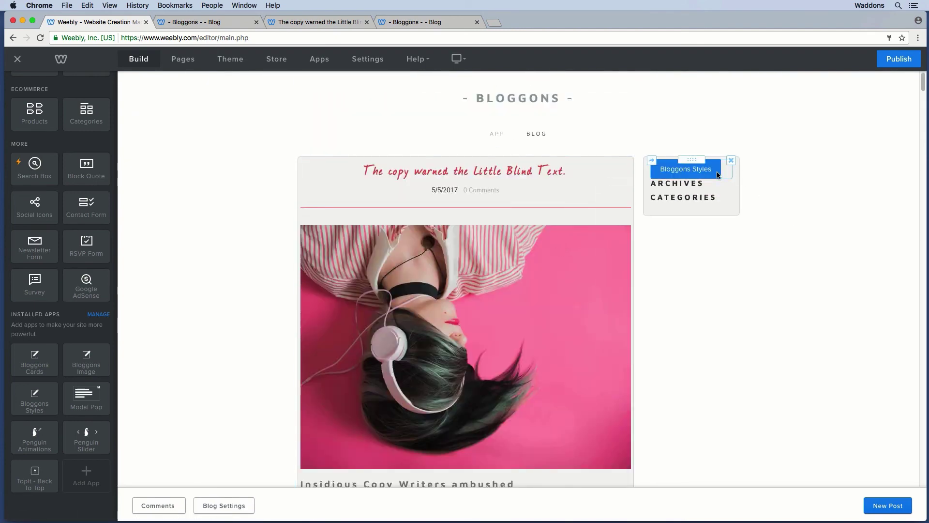
click(723, 184)
click(661, 265)
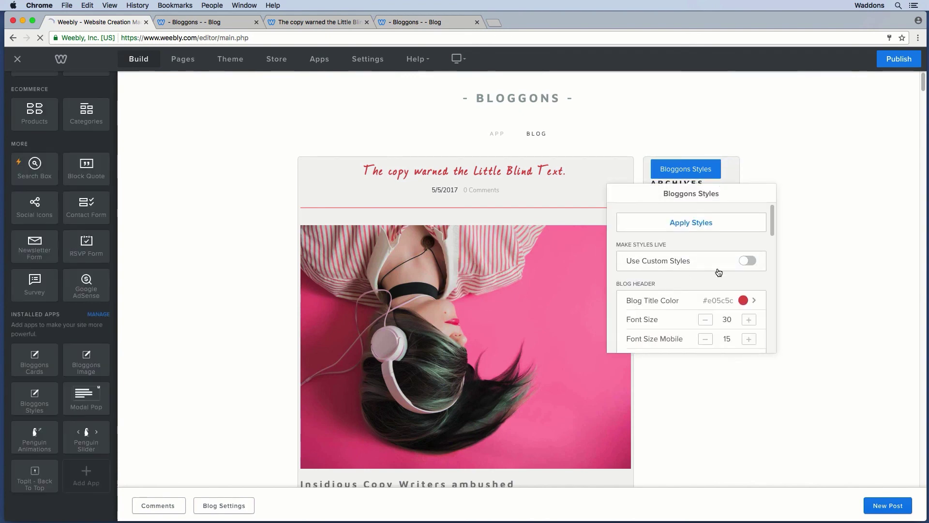
click(698, 220)
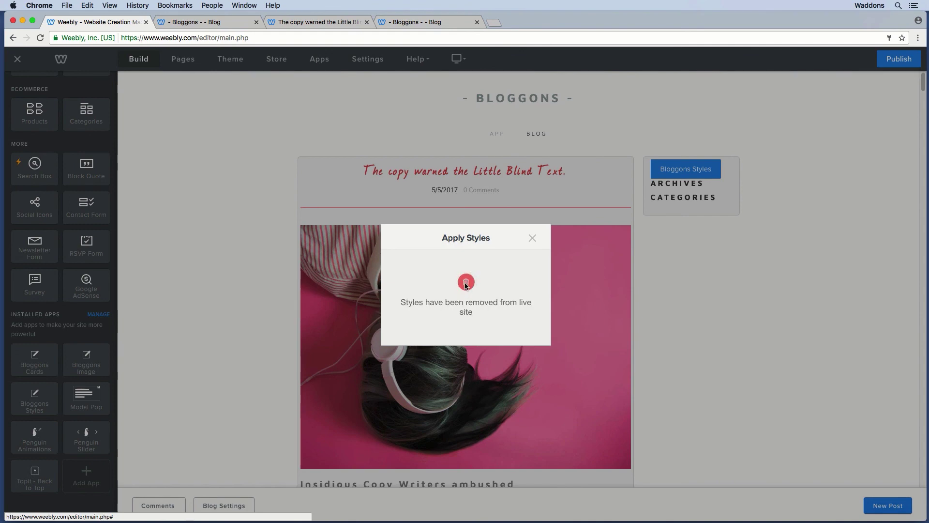
click(533, 238)
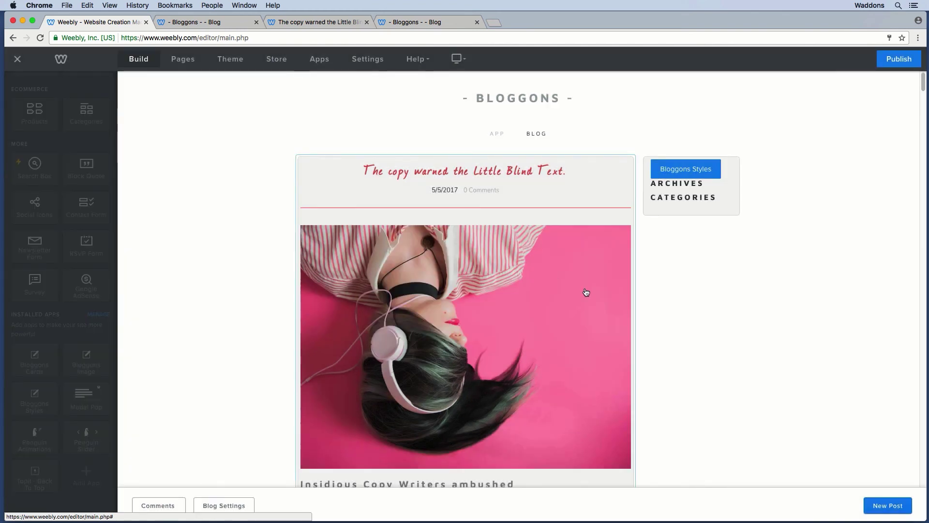
- Delete the Bloggons Styles element, republish, and check the plain live blog
click(731, 160)
click(711, 131)
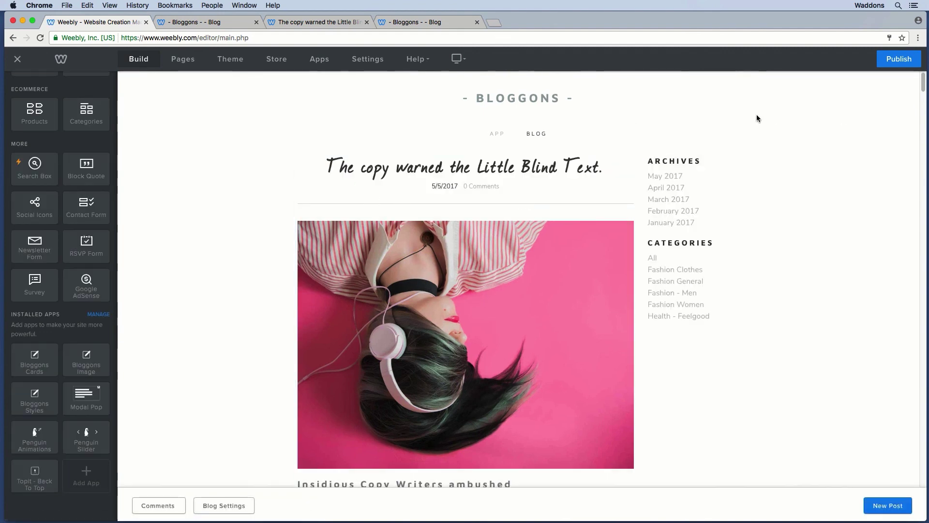
click(891, 62)
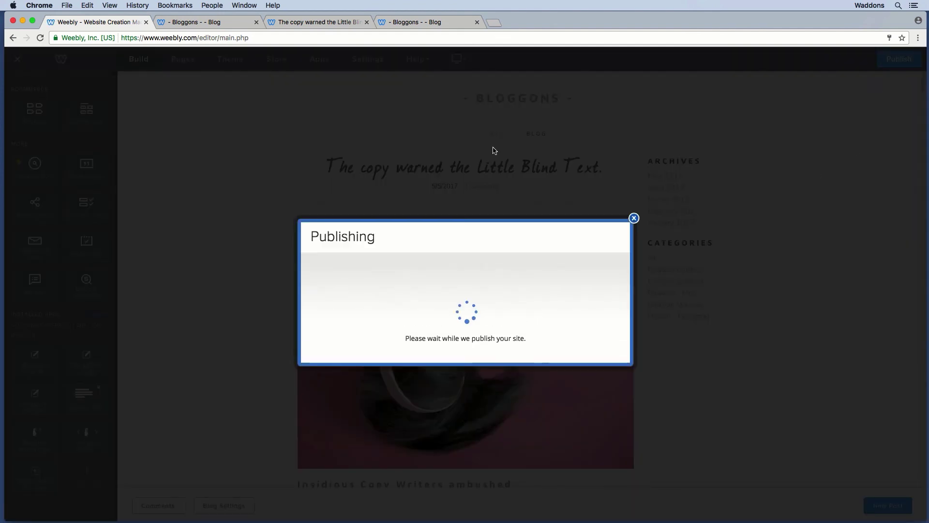
click(201, 25)
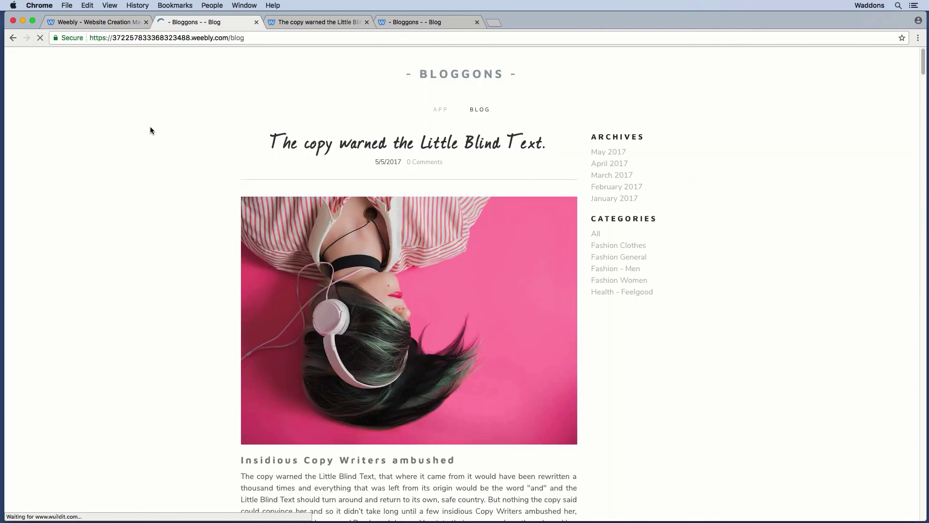
click(89, 22)
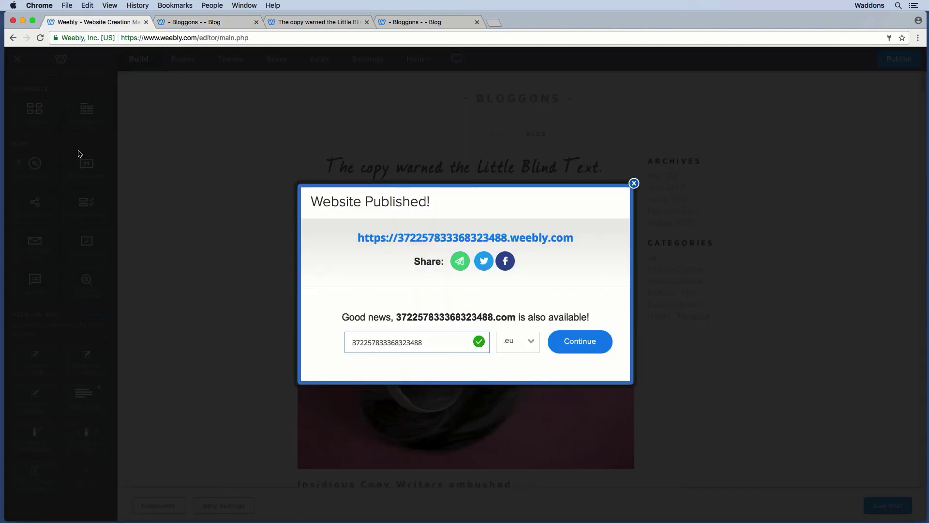